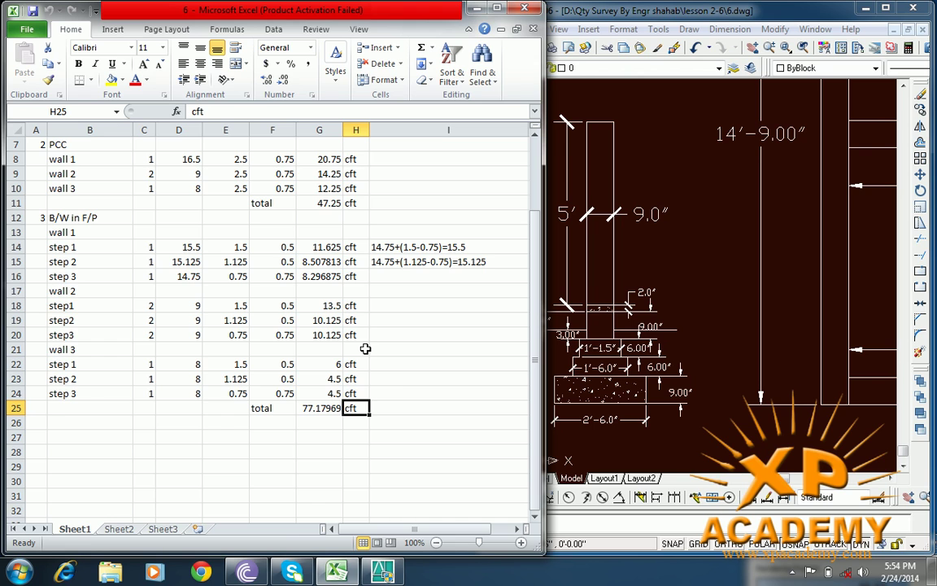
Check the footing steps in the AutoCAD drawing before starting the next item
left_click(94, 219)
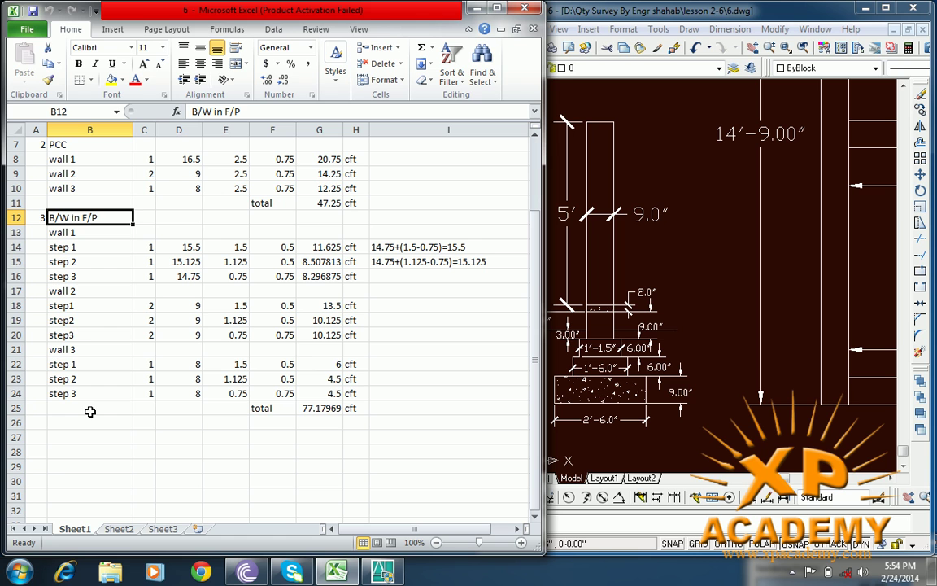
left_click(36, 409)
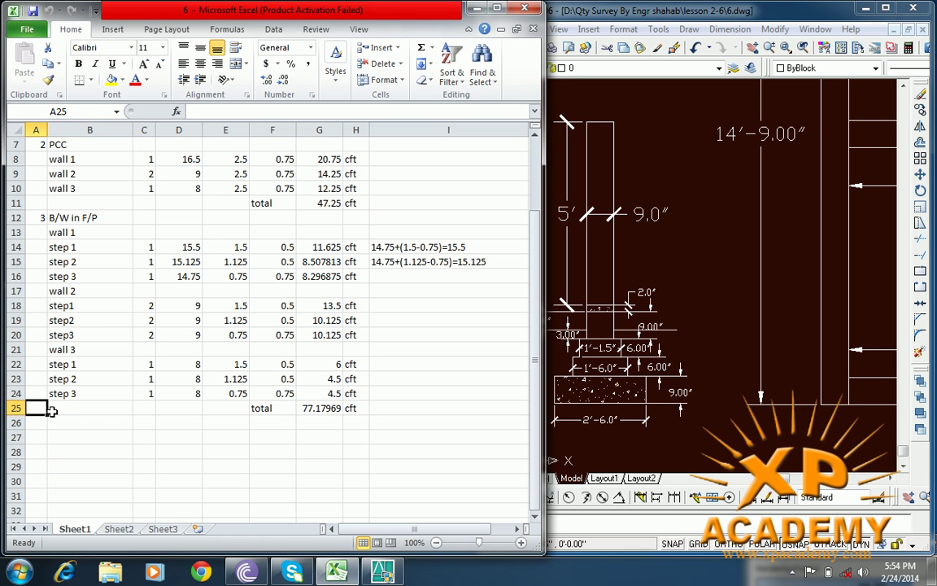
left_click(566, 298)
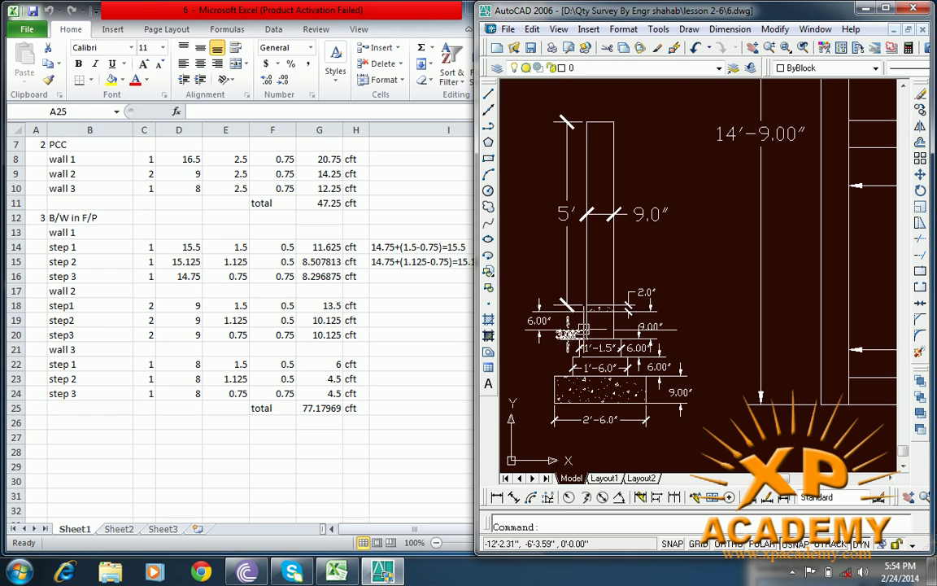
scroll(625, 313, "up", 3)
left_click_drag(610, 419, 649, 339)
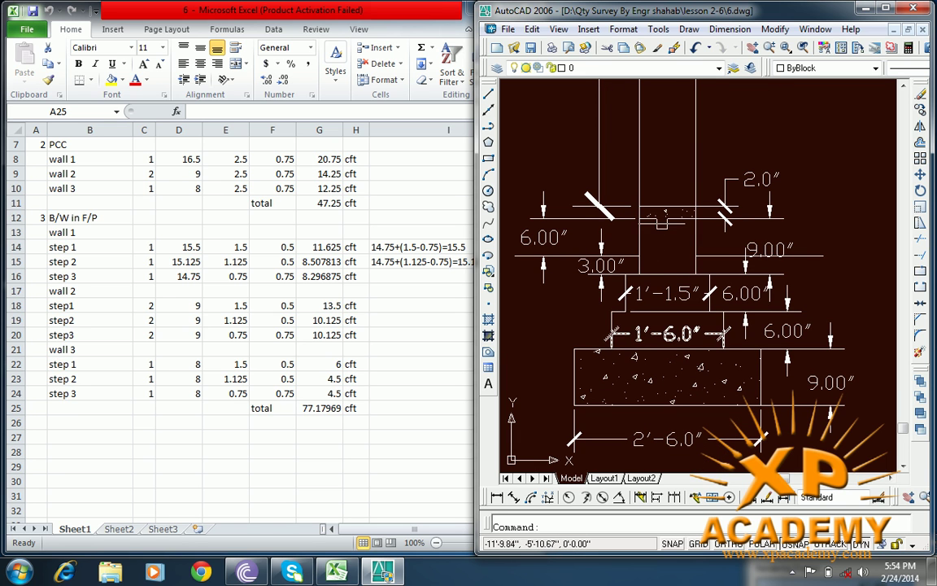
scroll(667, 216, "up", 1)
scroll(680, 266, "up", 1)
scroll(683, 273, "up", 1)
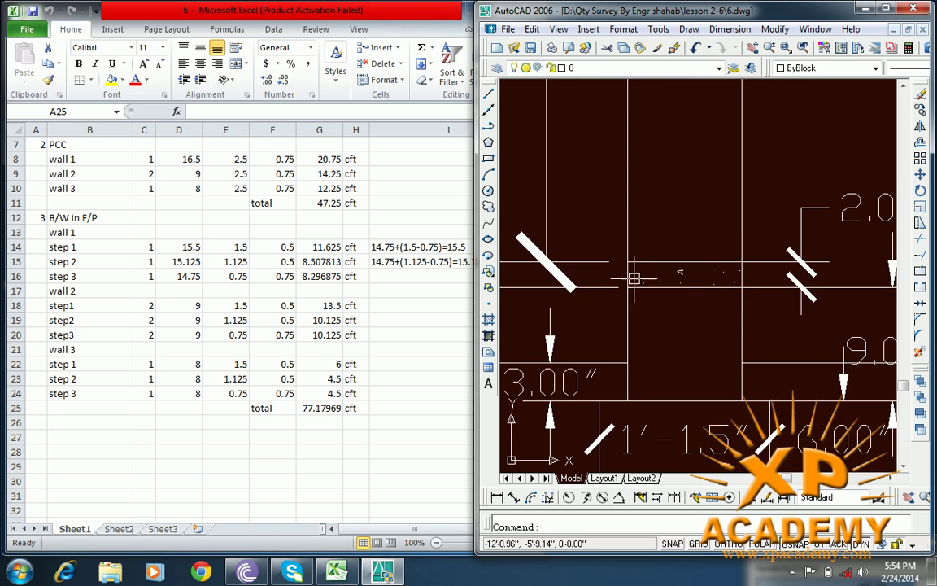
scroll(683, 274, "down", 2)
scroll(650, 293, "down", 1)
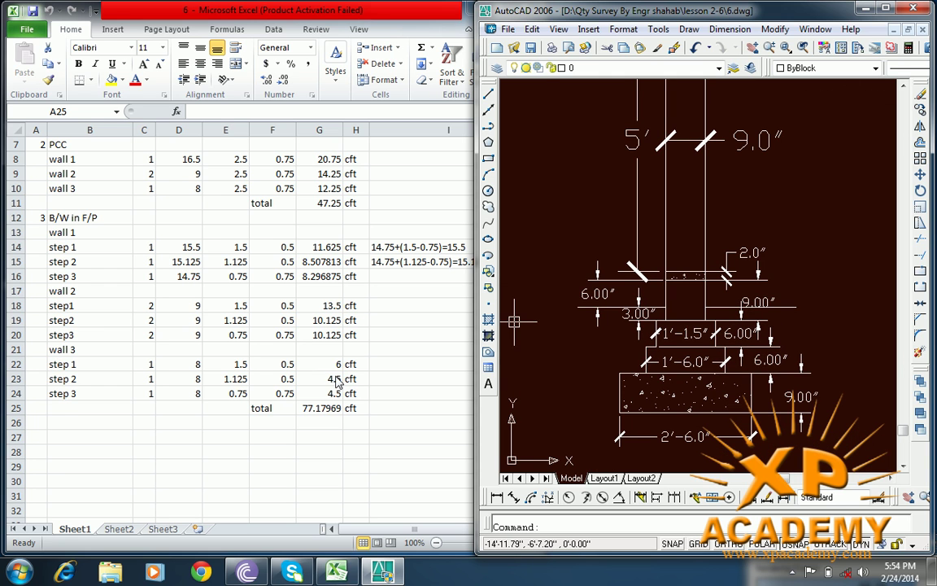
left_click(37, 423)
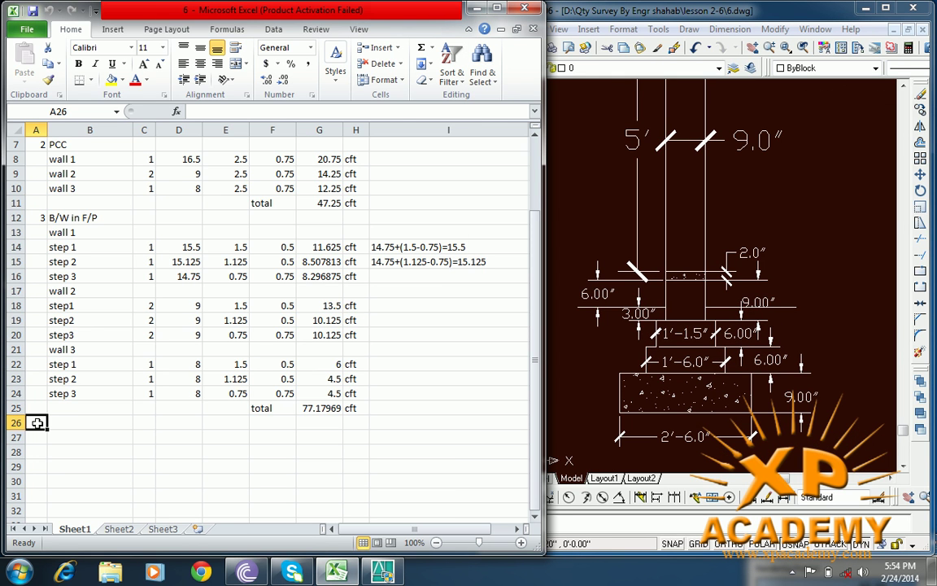
Enter item number 4 with description DPC 2"thick in row 26
type("4")
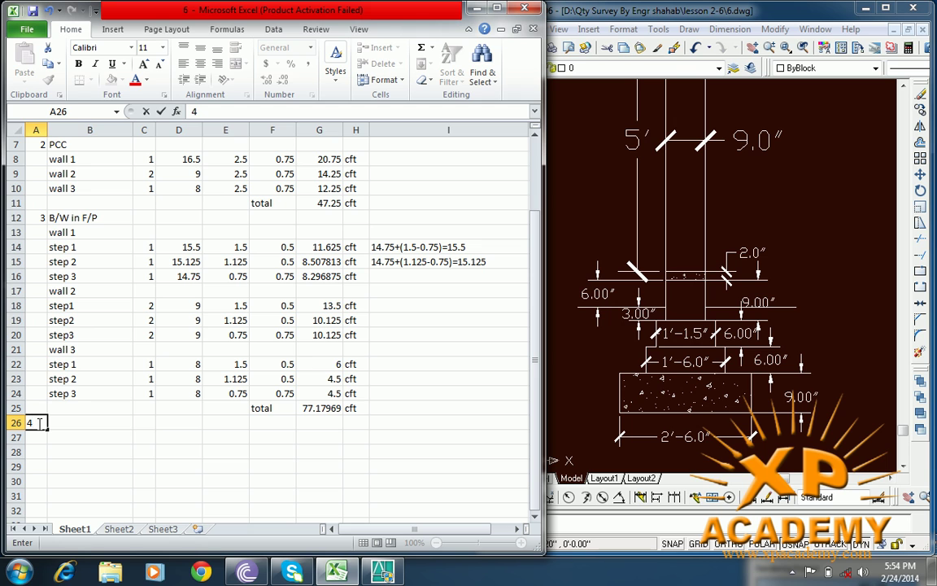
key("Tab")
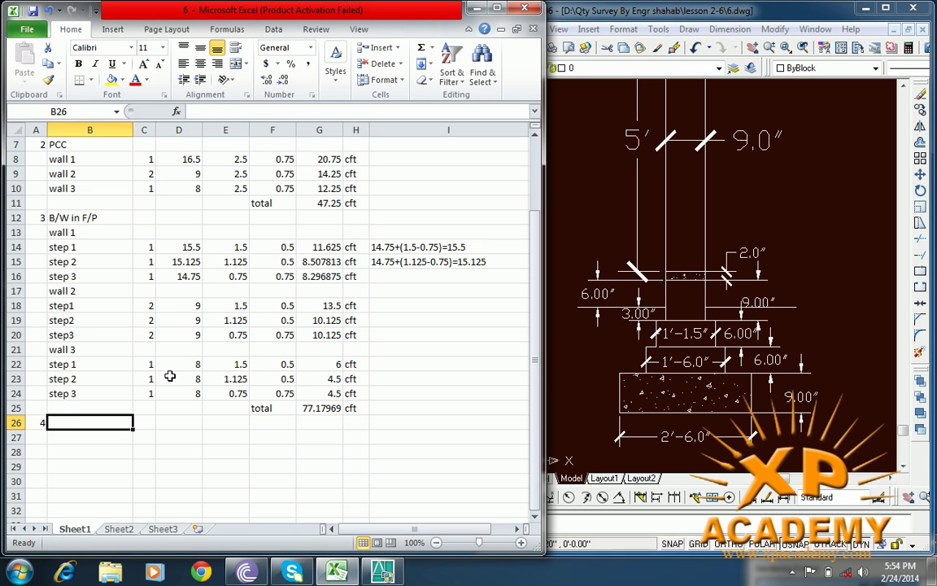
type("DPC 2")
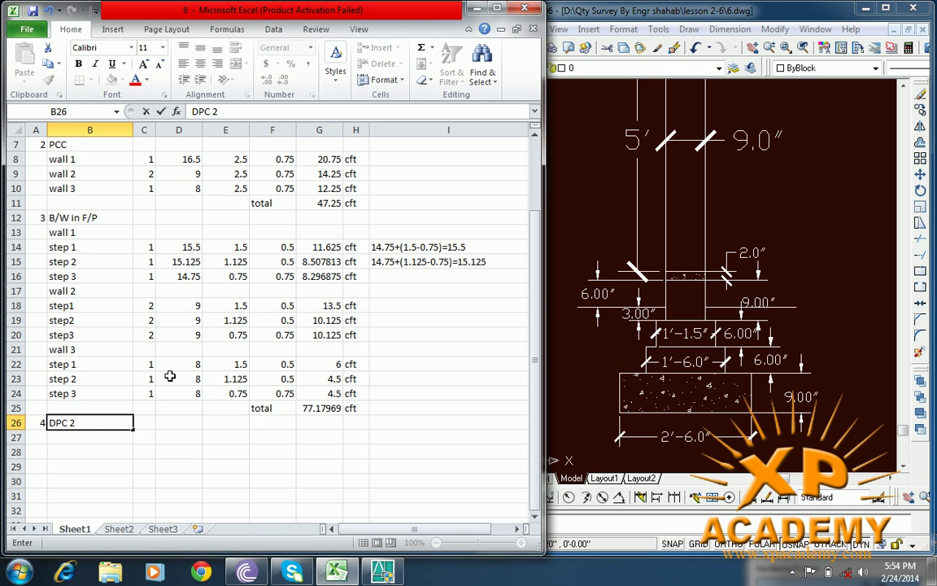
type("\"thick")
key("Return")
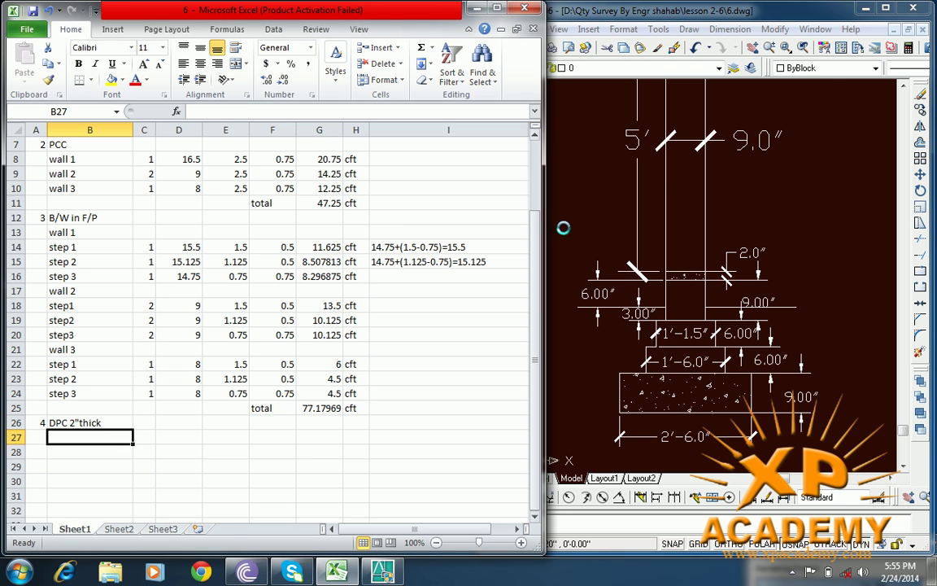
Pan and zoom the AutoCAD building plan to inspect the wall dimensions
left_click(563, 223)
scroll(729, 320, "down", 5)
left_click_drag(730, 320, 664, 329)
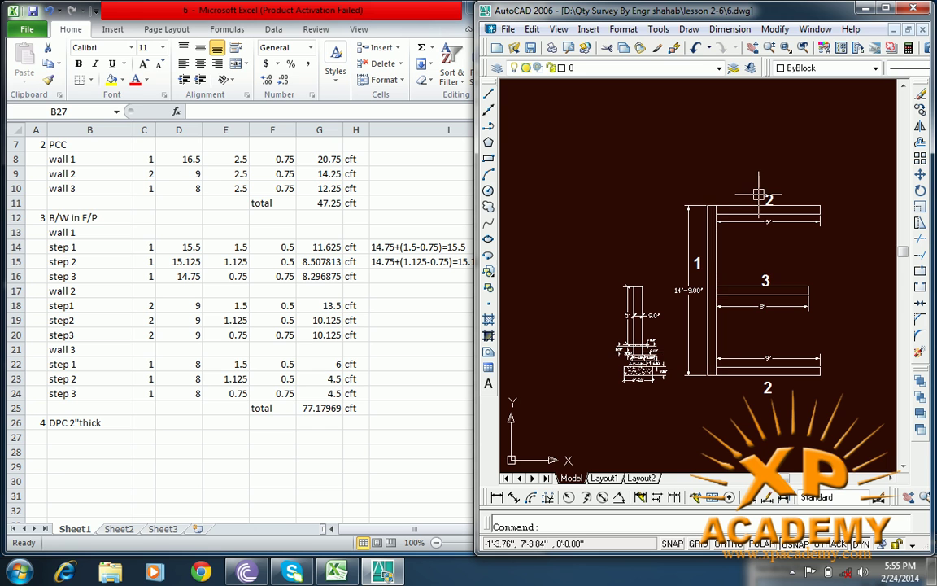
left_click_drag(696, 286, 704, 281)
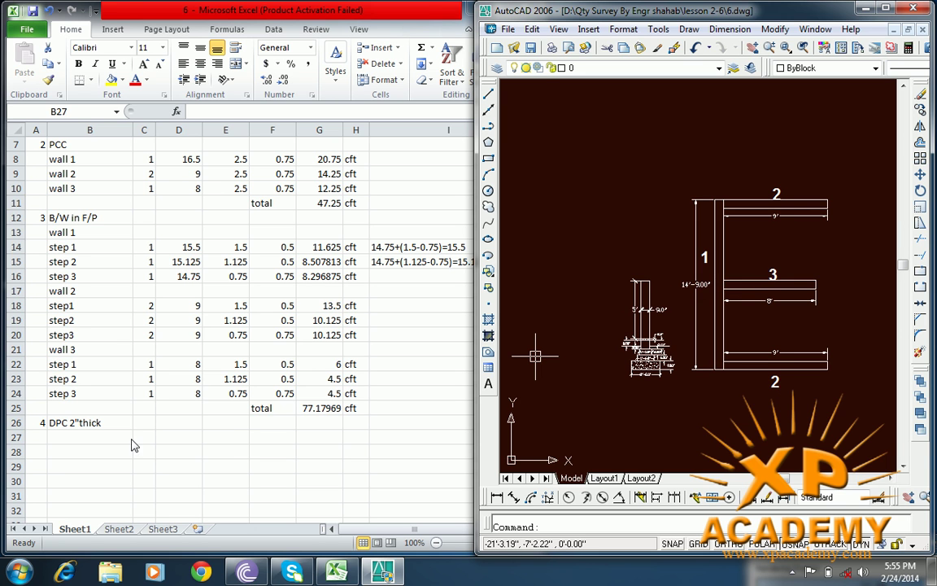
left_click(119, 436)
scroll(118, 436, "up", 1)
scroll(119, 436, "up", 1)
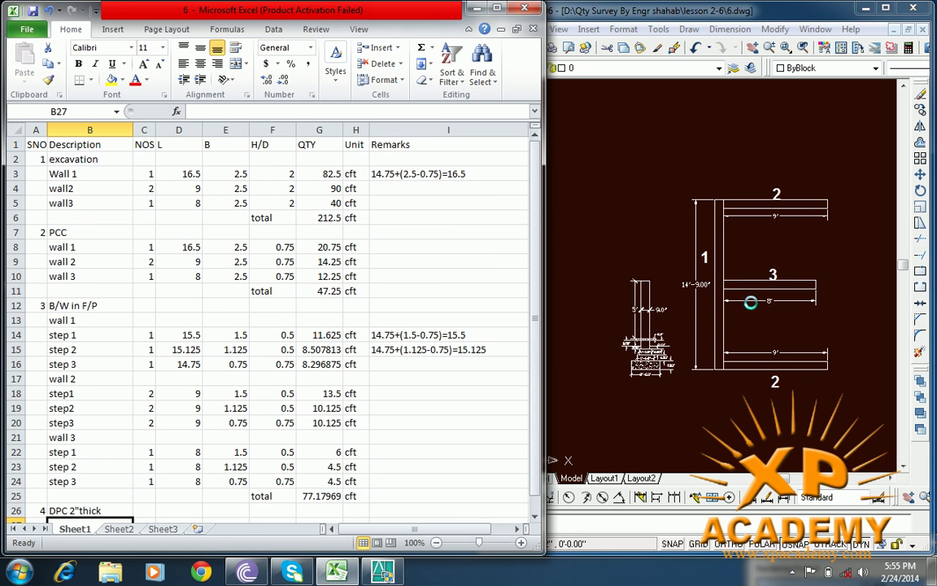
left_click(751, 303)
scroll(740, 285, "up", 3)
scroll(739, 285, "down", 1)
scroll(739, 285, "down", 1)
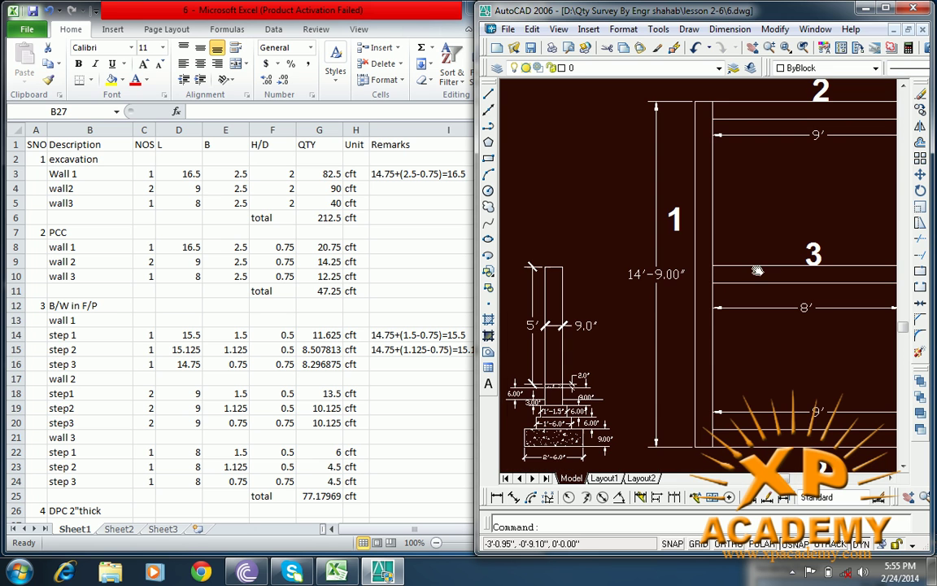
scroll(160, 443, "down", 1)
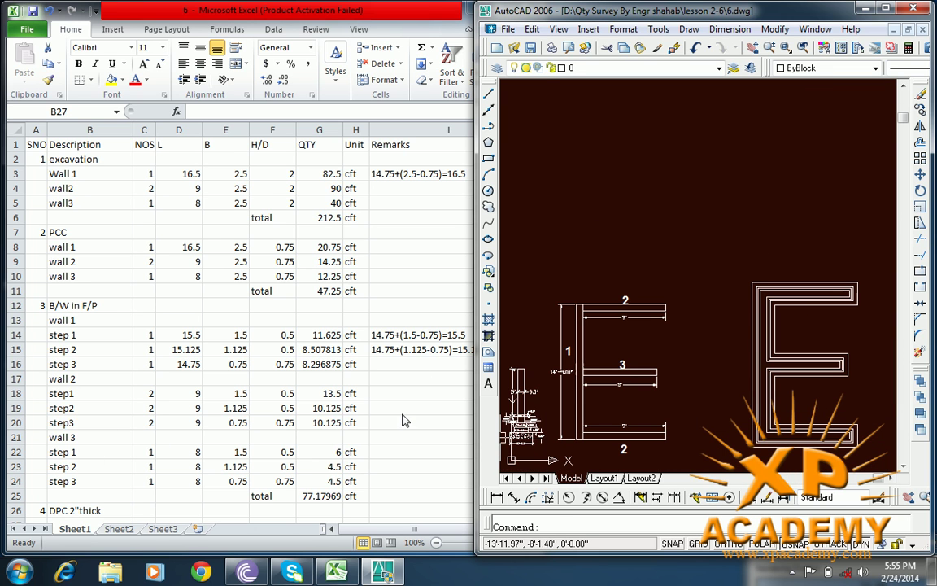
scroll(318, 424, "down", 5)
scroll(72, 289, "down", 1)
scroll(81, 297, "up", 1)
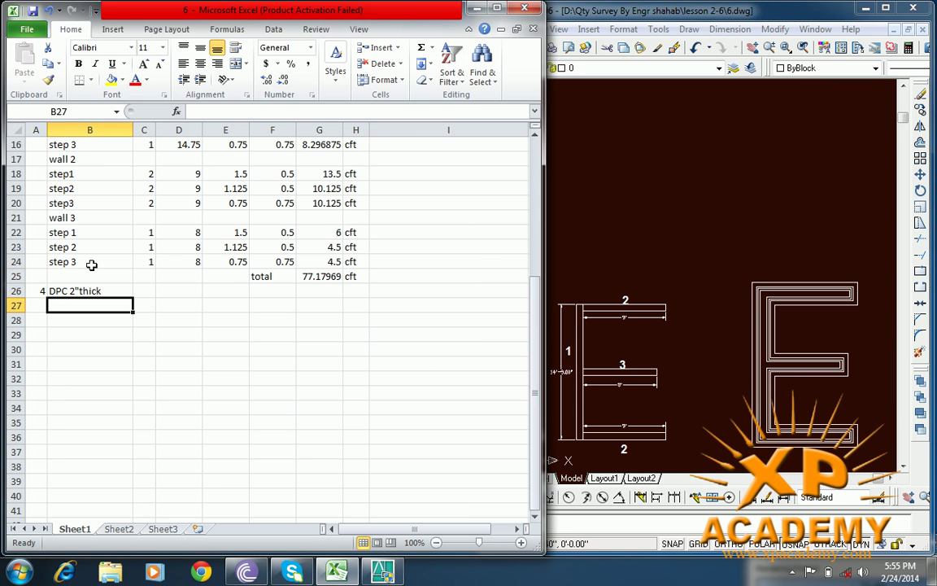
scroll(74, 318, "up", 2)
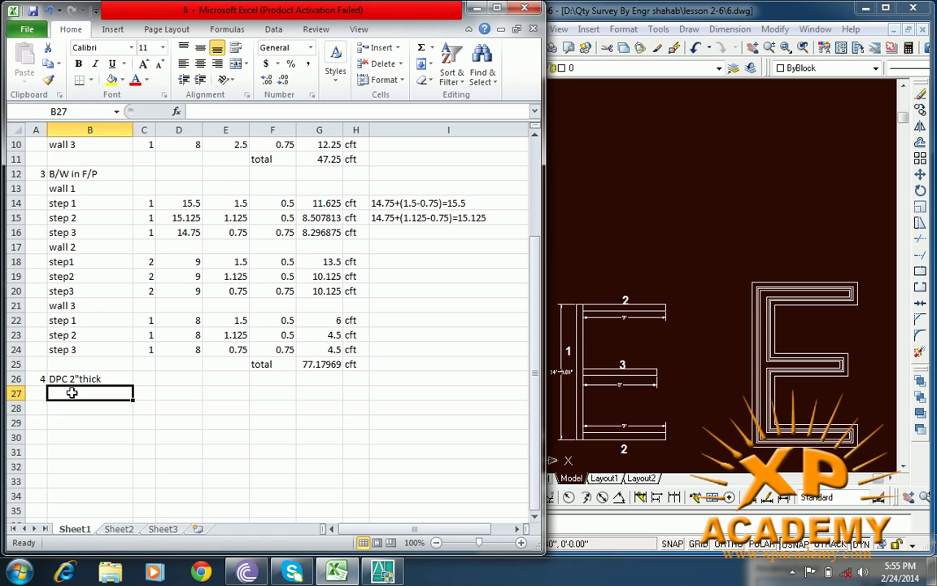
Enter wall 1 in row 27 with count 1 and length 14.75
type("wall 1")
key("Tab")
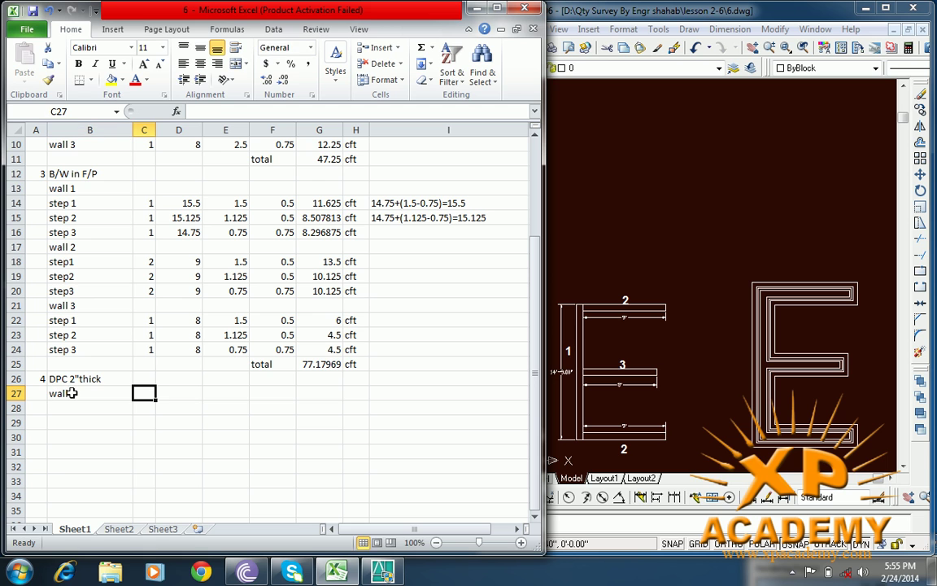
type("1")
key("Tab")
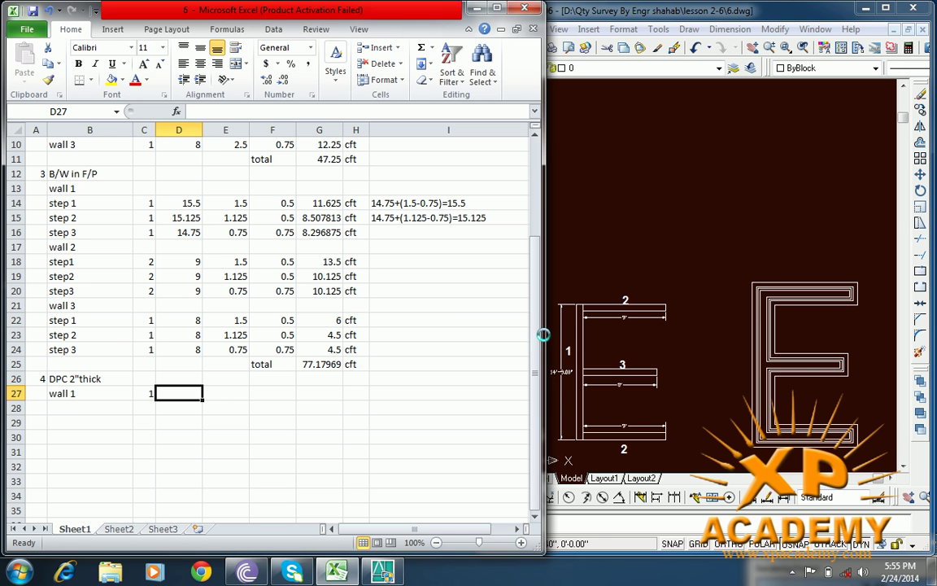
left_click_drag(546, 291, 476, 290)
scroll(619, 351, "up", 2)
scroll(642, 269, "up", 1)
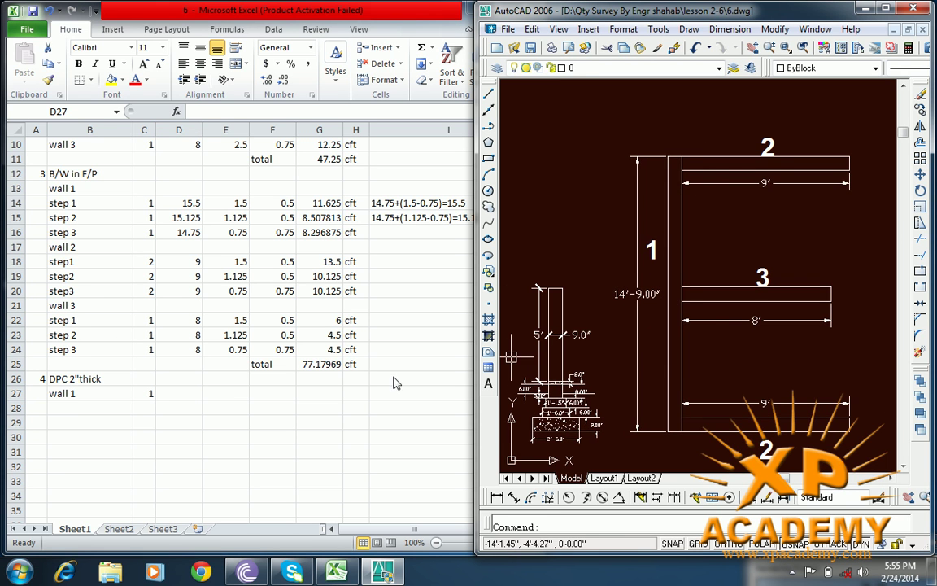
left_click(170, 396)
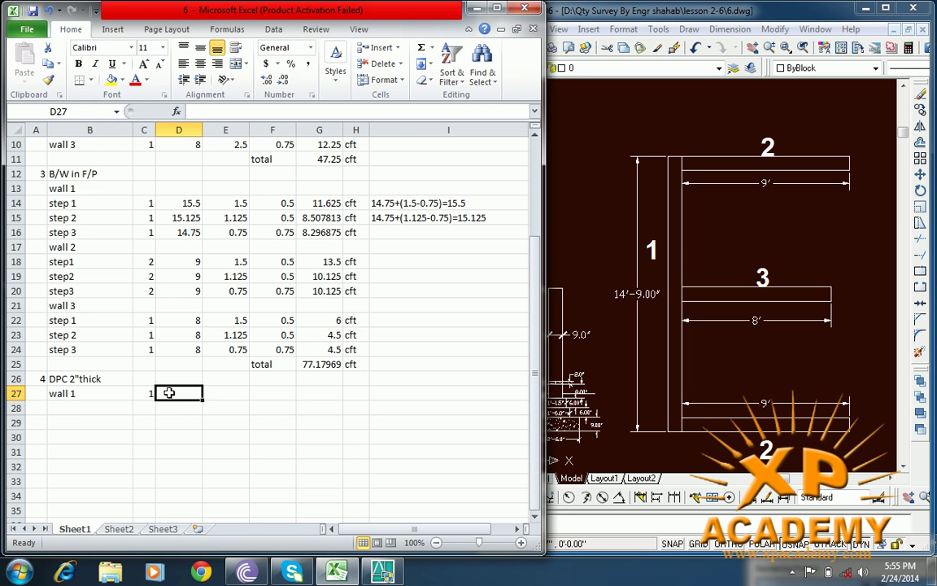
type("1")
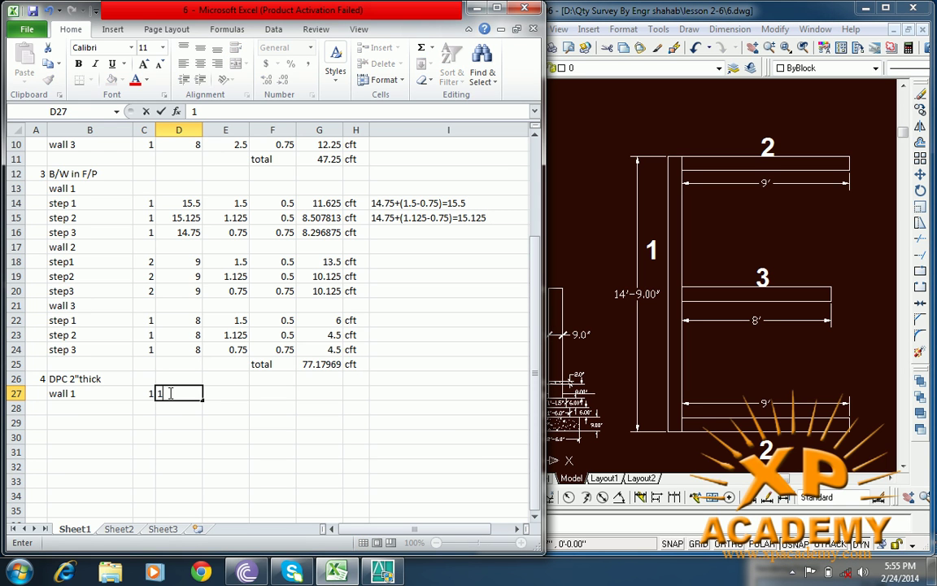
type("4.75")
key("Tab")
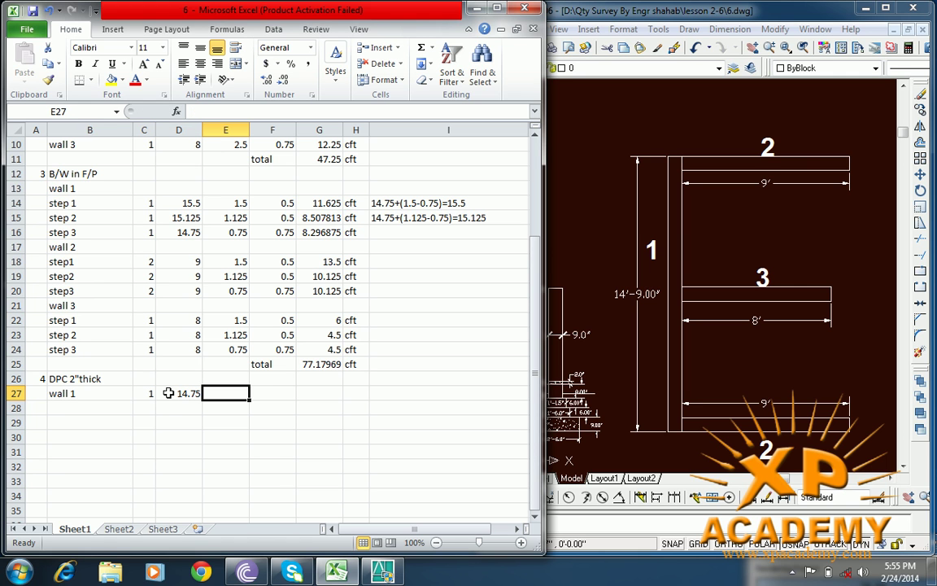
Check the wall width in the footing drawing and enter breadth 0.75 in E27
left_click(602, 391)
scroll(602, 391, "up", 2)
scroll(610, 384, "up", 1)
scroll(622, 376, "up", 2)
scroll(635, 366, "up", 1)
scroll(635, 366, "up", 2)
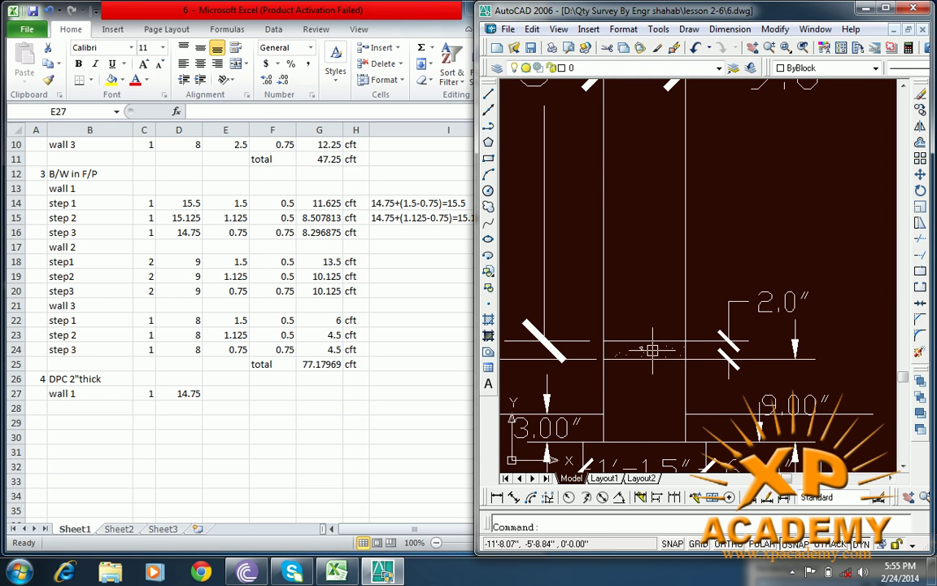
scroll(643, 352, "down", 2)
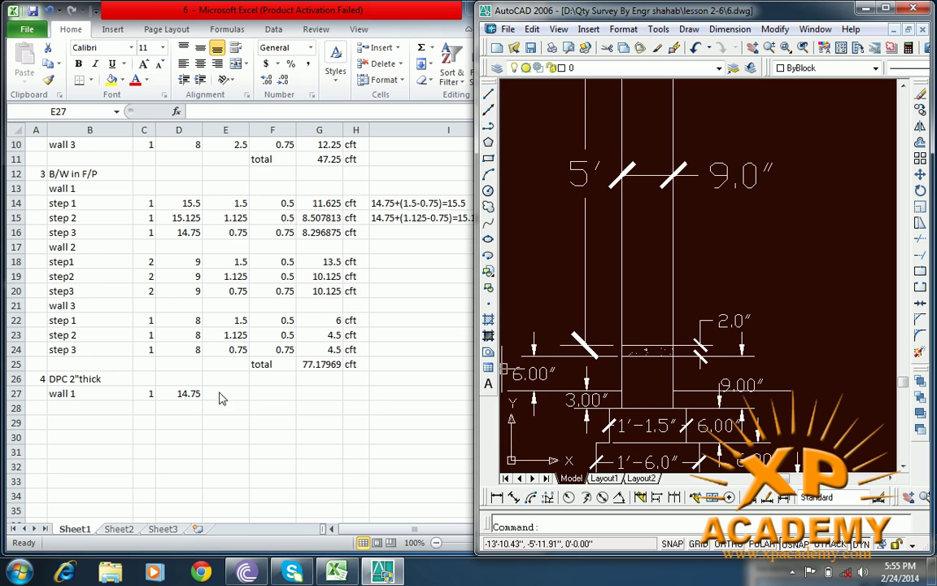
left_click(227, 392)
type("0.75")
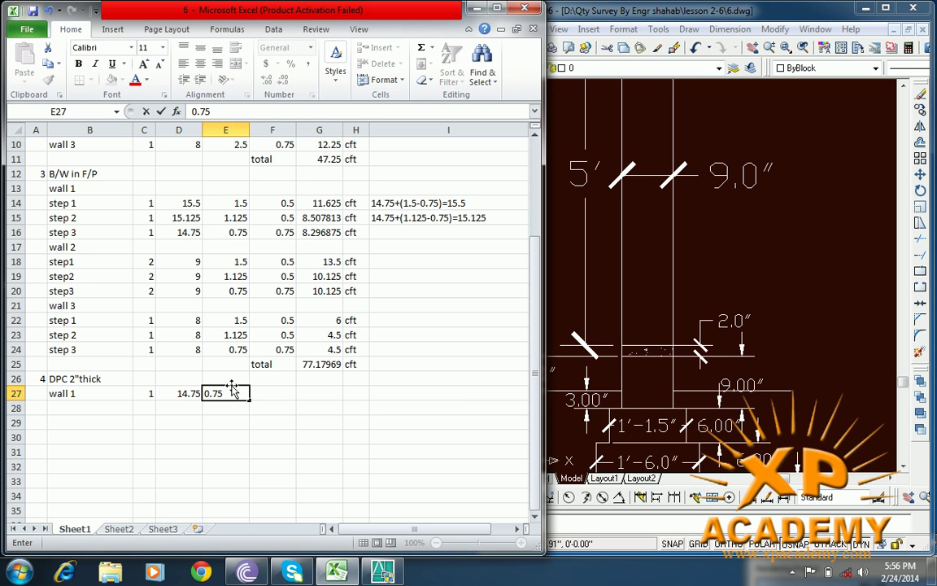
Enter =C27*D27*E27 in G27 for an area of 11.0625 and label it sft in H27
key("Tab")
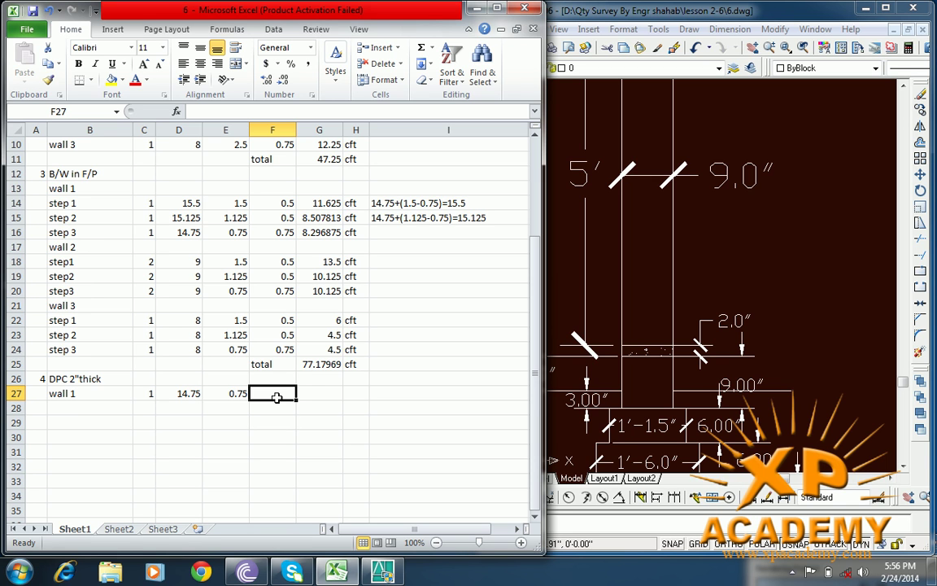
left_click(306, 396)
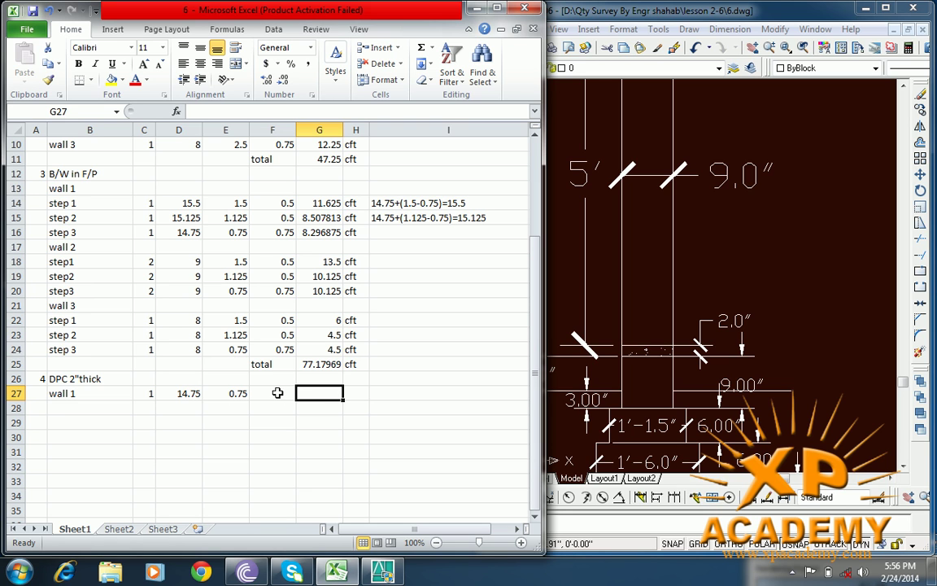
type("=")
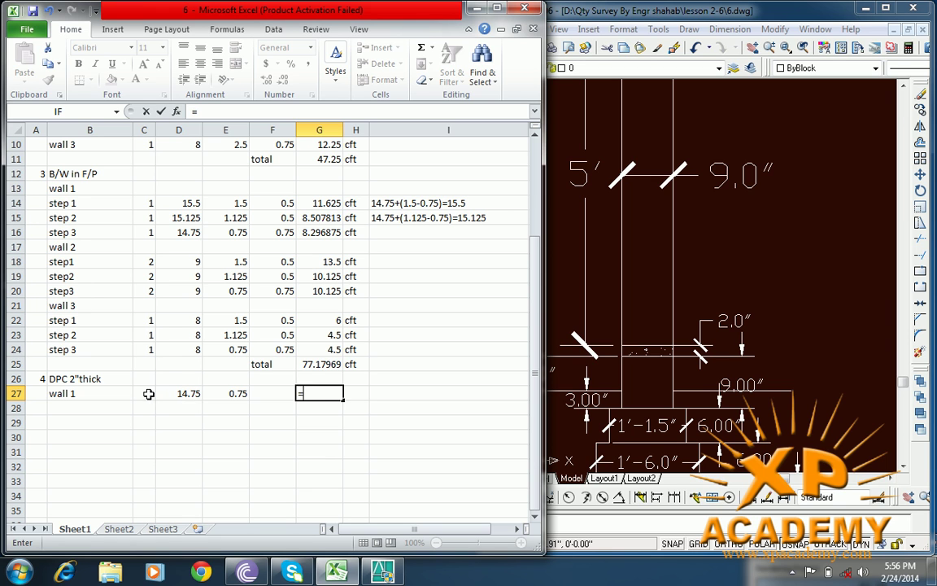
left_click(147, 394)
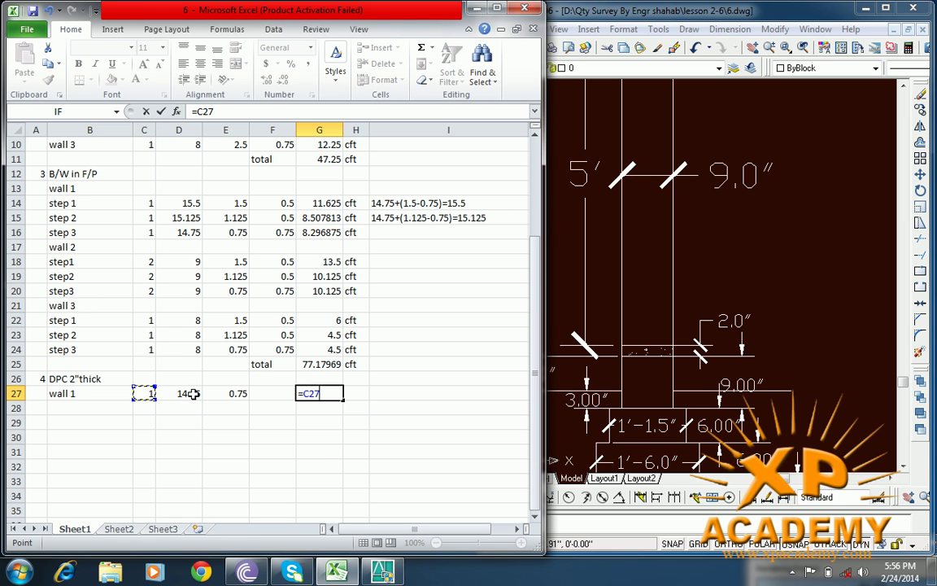
type("*")
left_click(190, 393)
type("*")
left_click(228, 392)
key("Return")
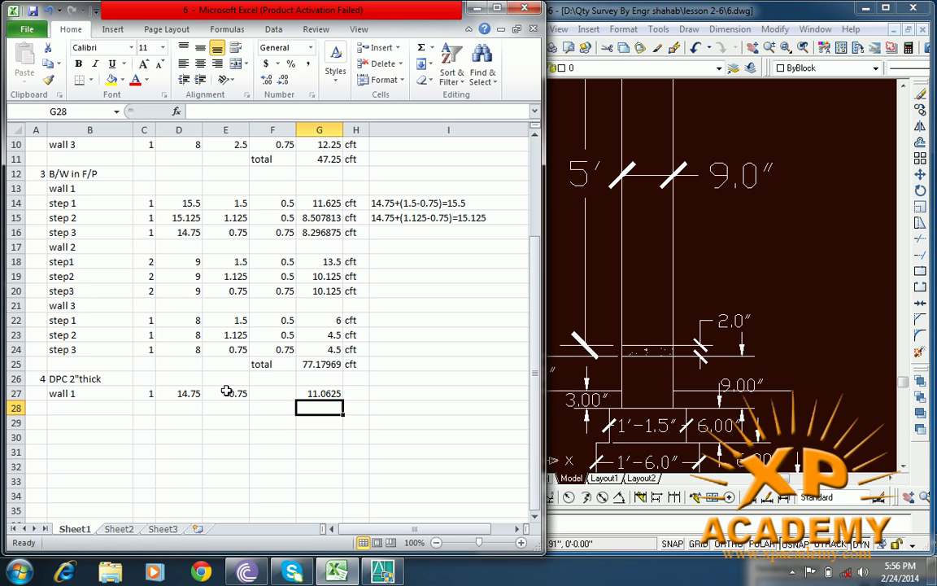
left_click(356, 391)
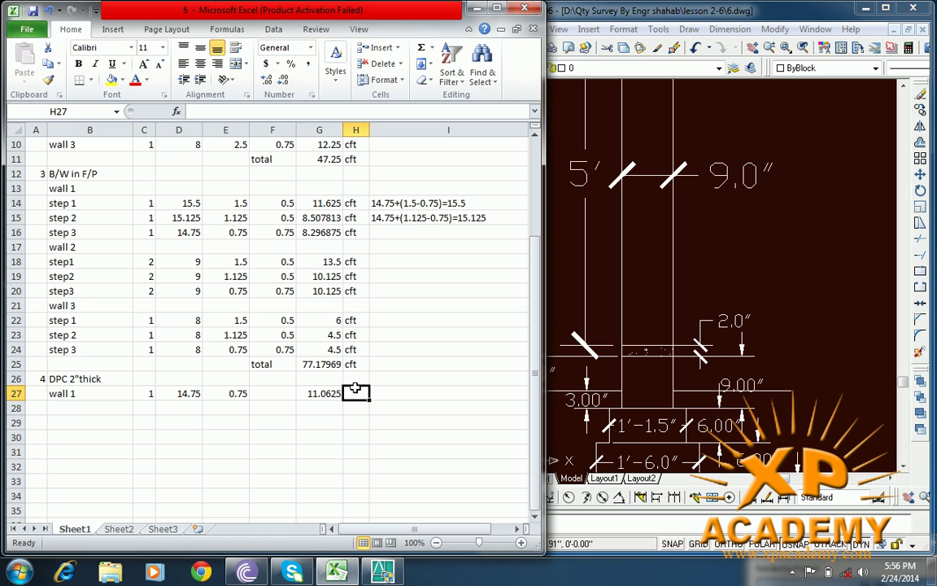
type("sft")
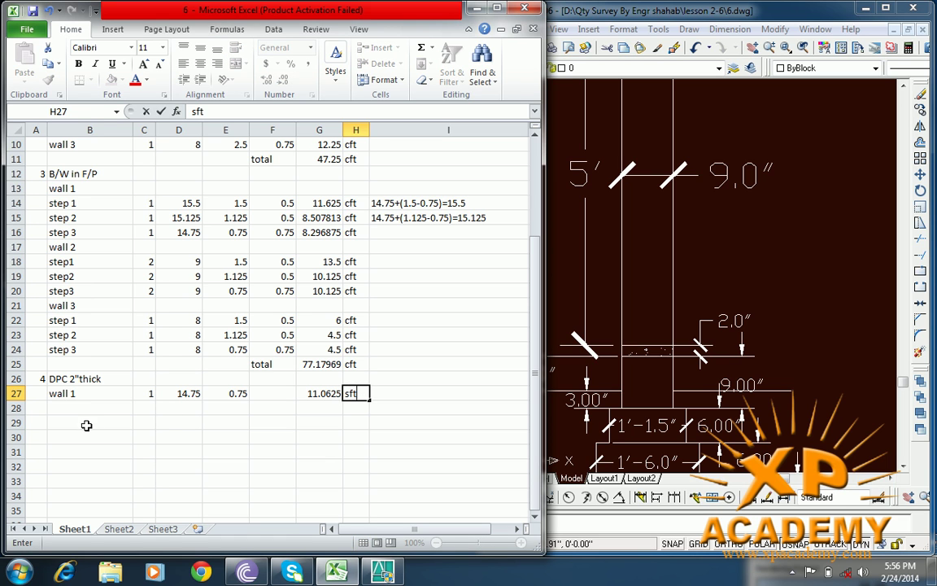
left_click(83, 411)
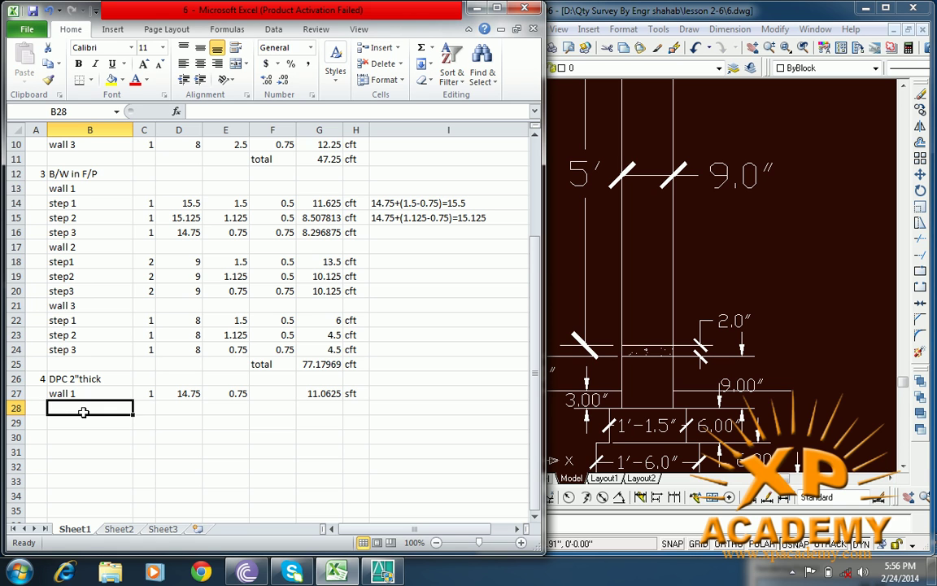
Add wall 2 with count 2, length 9, breadth 0.75, copying down the area formula for 13.5 sft
type("wall 2")
left_click(143, 407)
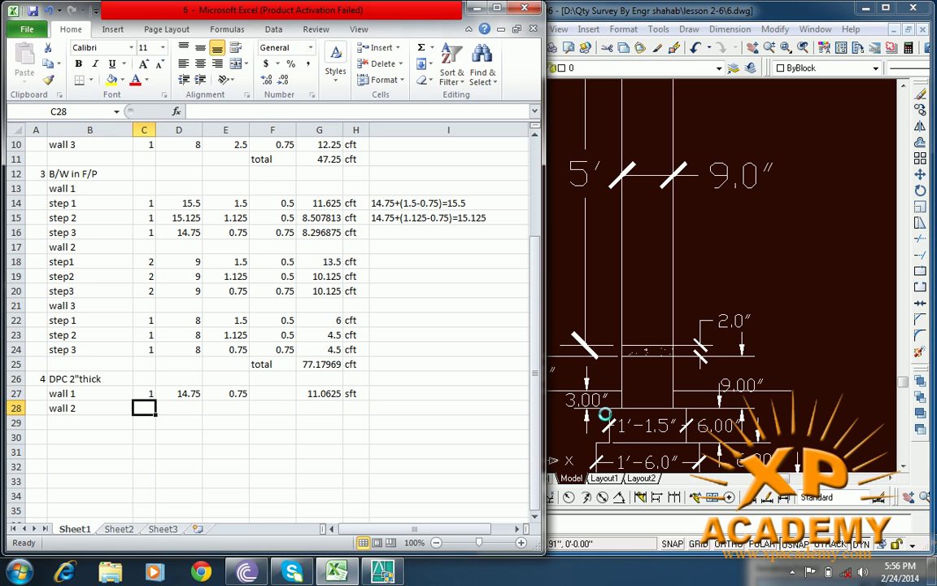
left_click(678, 290)
scroll(765, 325, "down", 3)
scroll(764, 326, "down", 2)
scroll(757, 333, "up", 2)
scroll(740, 353, "up", 1)
scroll(740, 354, "up", 2)
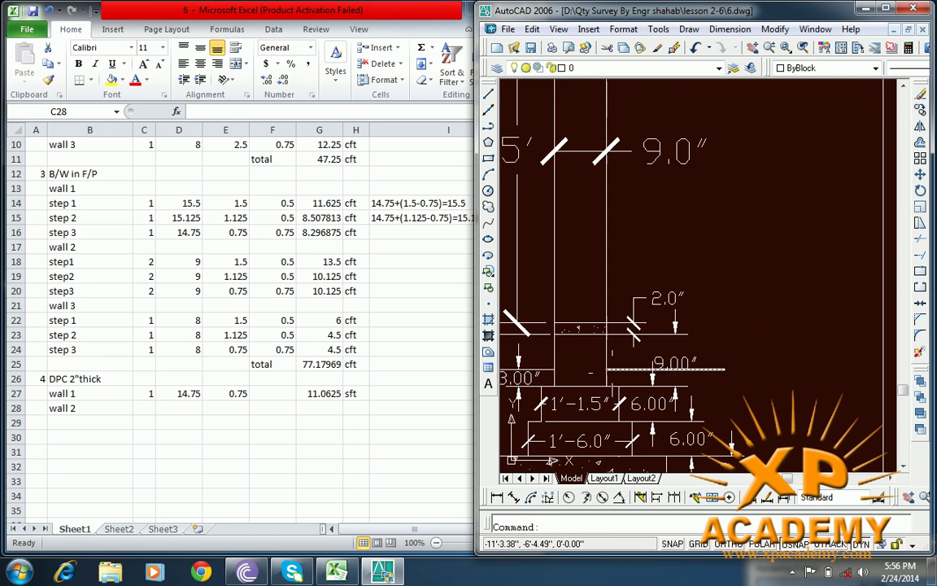
left_click(140, 409)
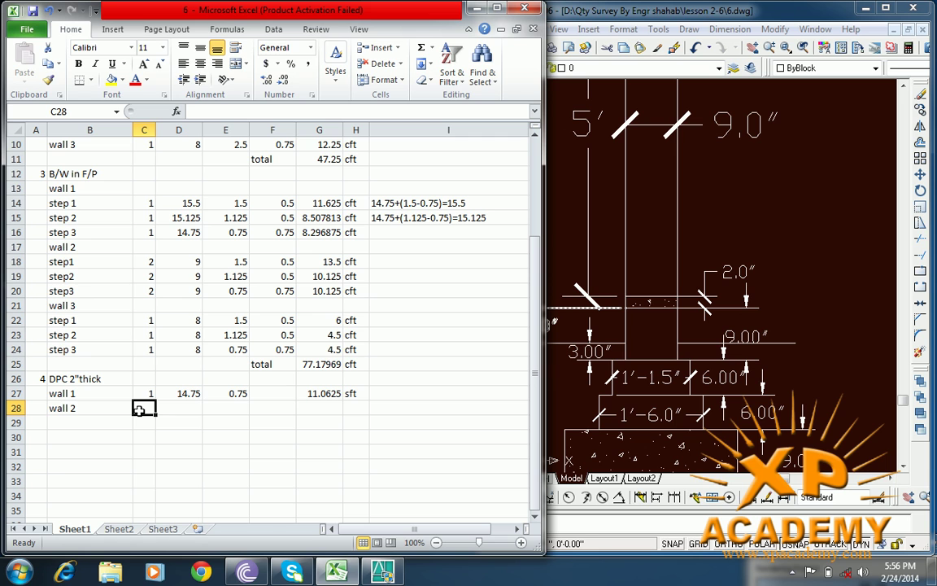
type("2")
left_click(184, 407)
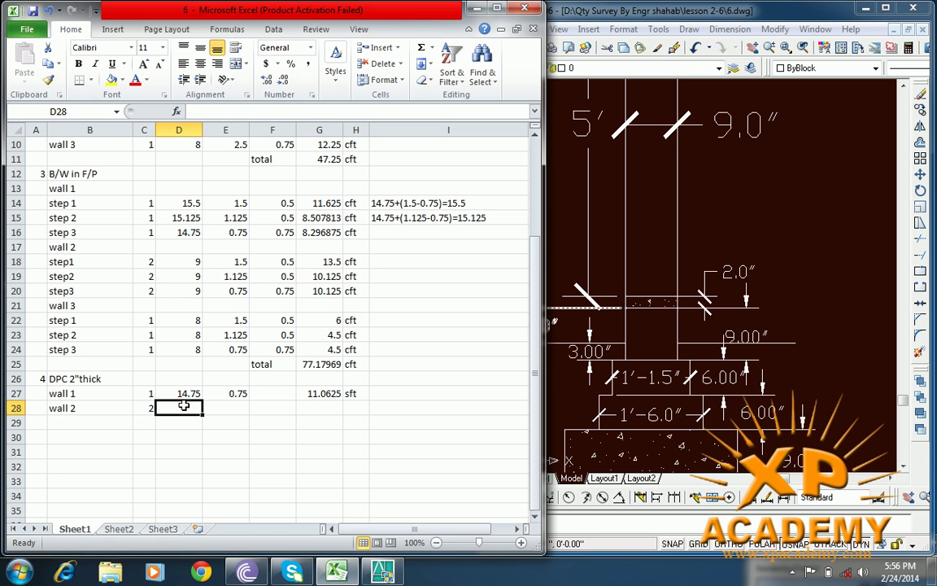
type("9")
left_click(204, 404)
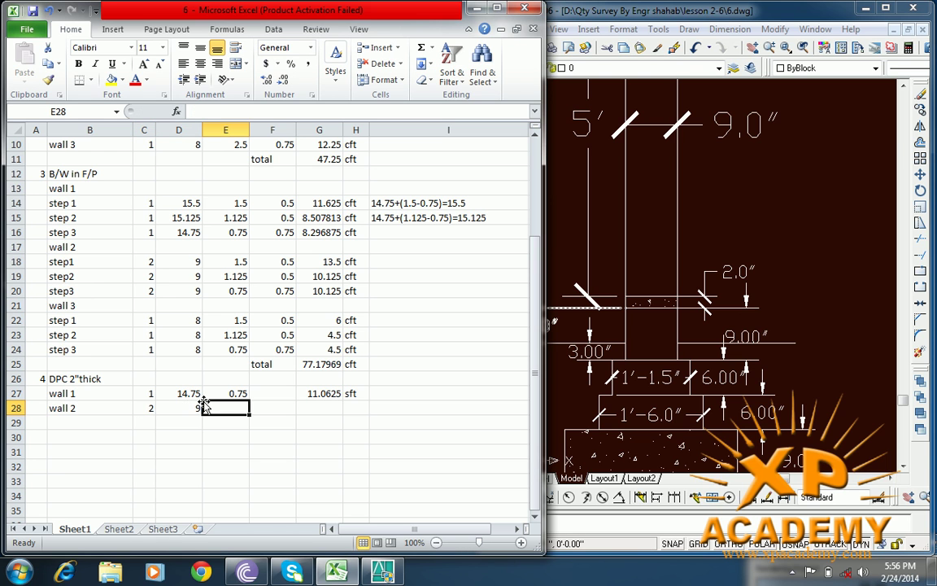
type("0.75")
key("Tab")
key("Tab")
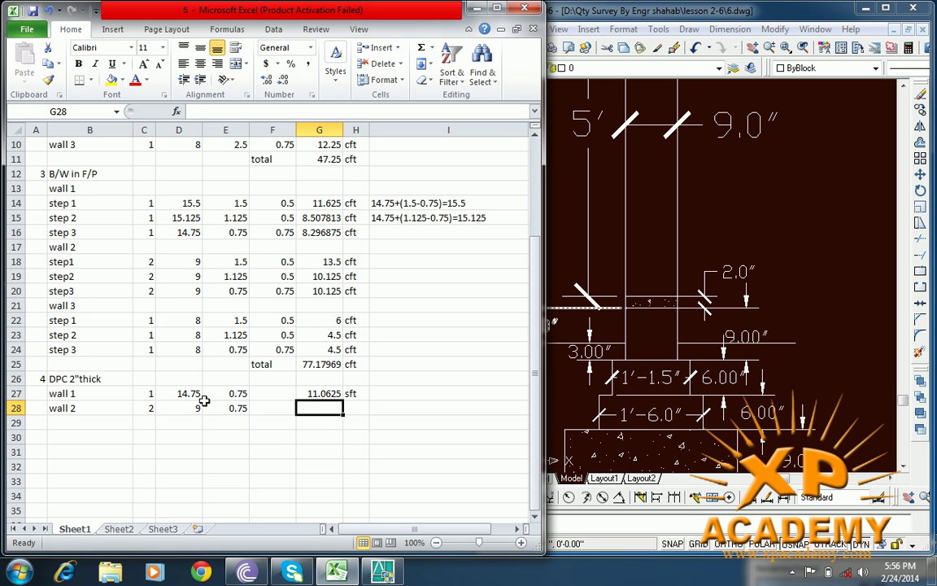
left_click(321, 393)
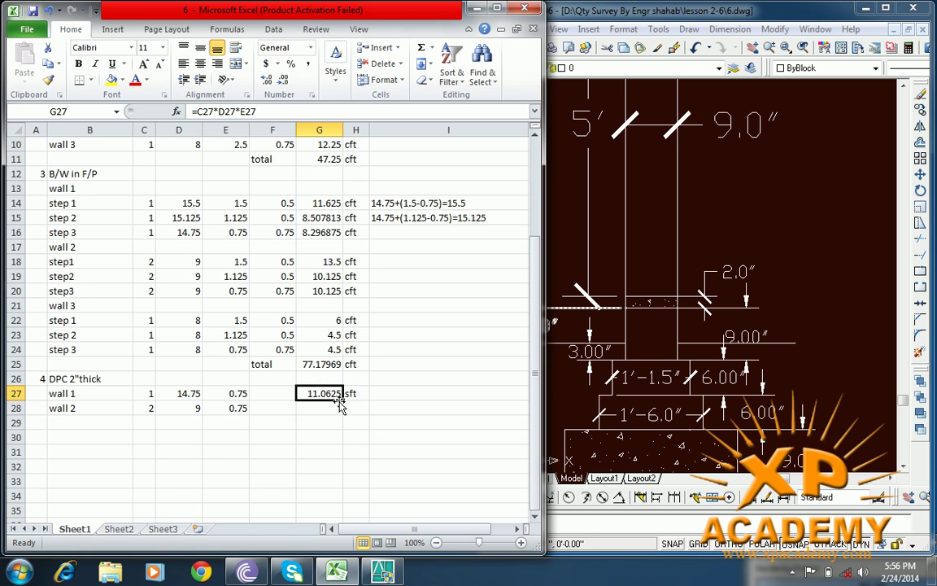
mouse_move(343, 400)
left_mouse_down()
mouse_move(342, 414)
mouse_move(358, 415)
left_mouse_up()
left_click(358, 392)
Add wall 3 with count 1, length 8, breadth 0.75, filling the formula down for 6 sft
left_click(86, 424)
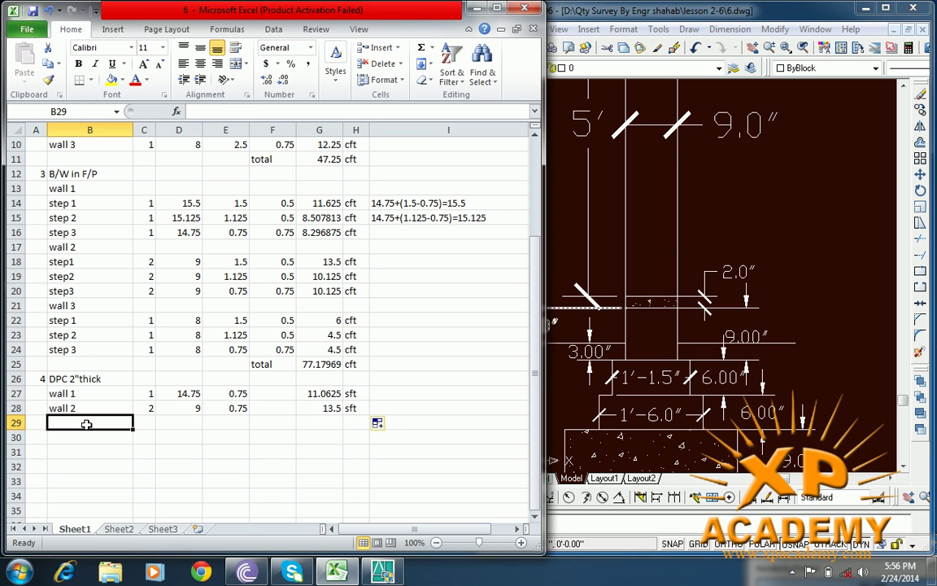
type("wall")
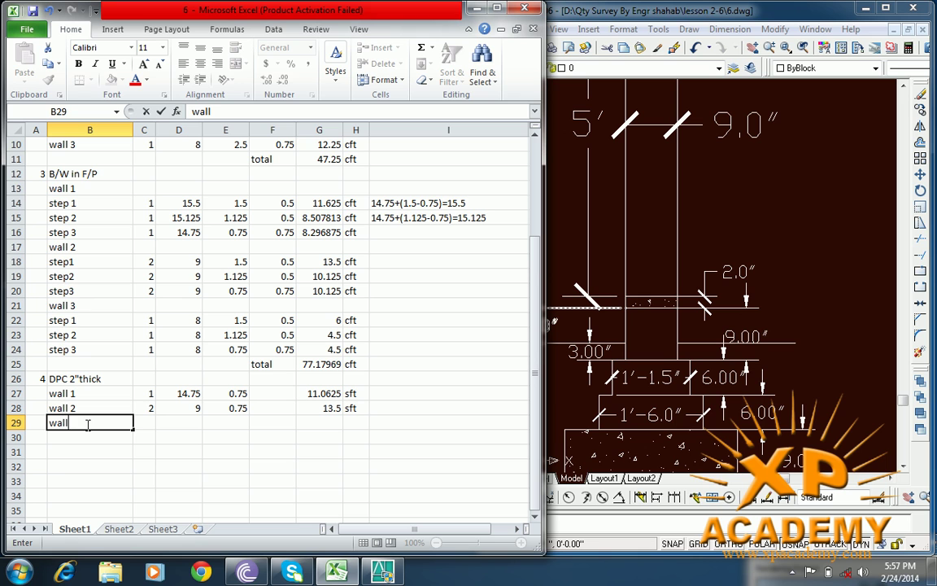
type(" 3")
key("Tab")
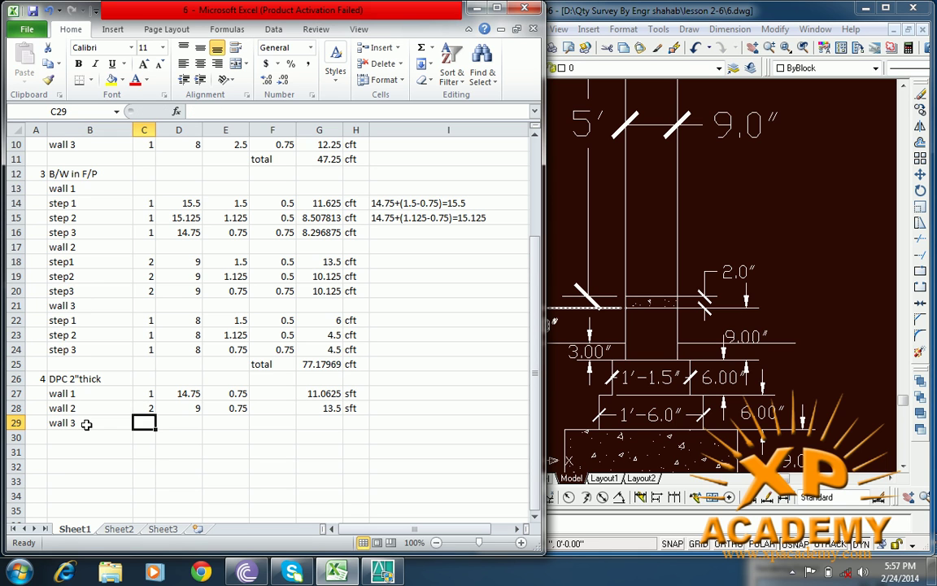
type("1")
key("Tab")
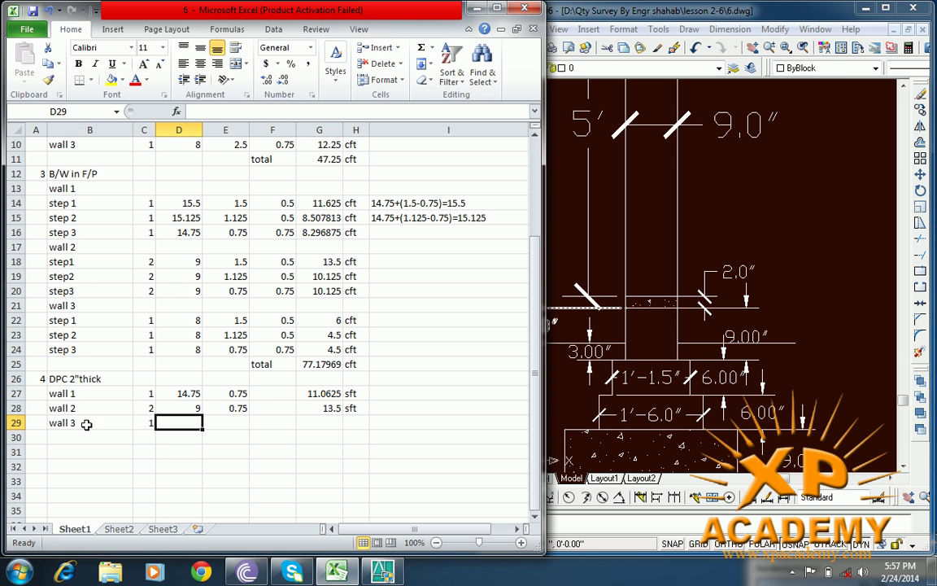
type("8")
key("Tab")
type("0.75")
key("Tab")
key("Tab")
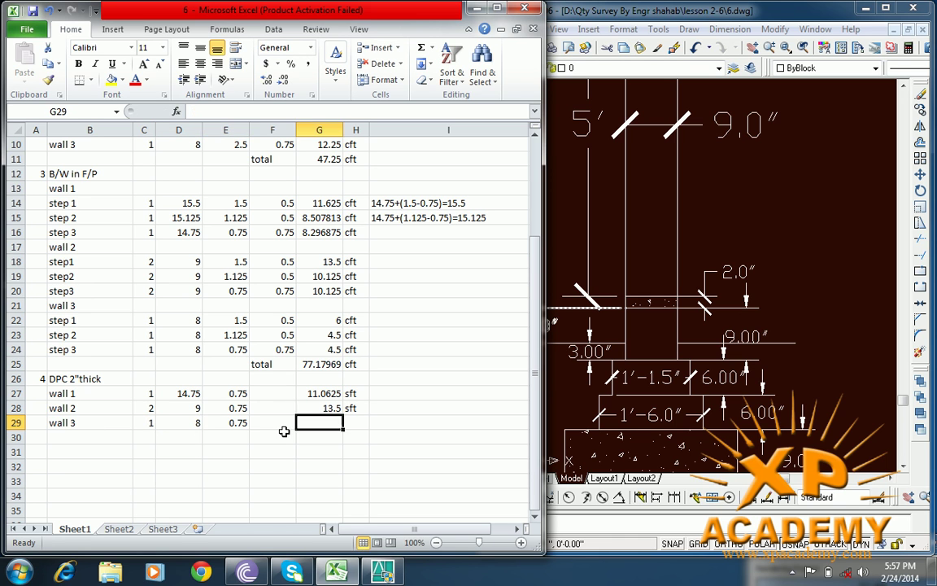
left_click(342, 409)
mouse_move(343, 413)
left_mouse_down()
mouse_move(343, 428)
mouse_move(371, 431)
left_mouse_up()
left_click(358, 409)
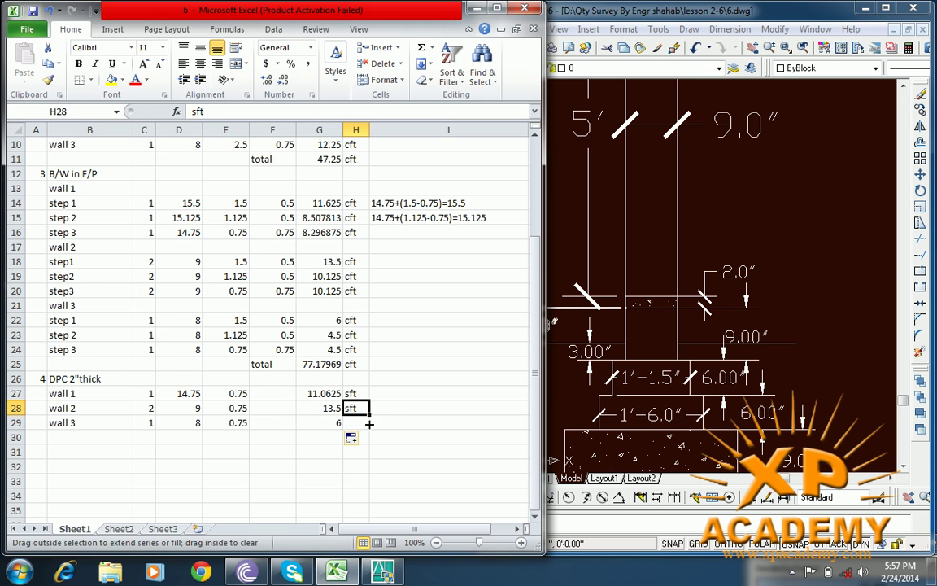
left_click(318, 436)
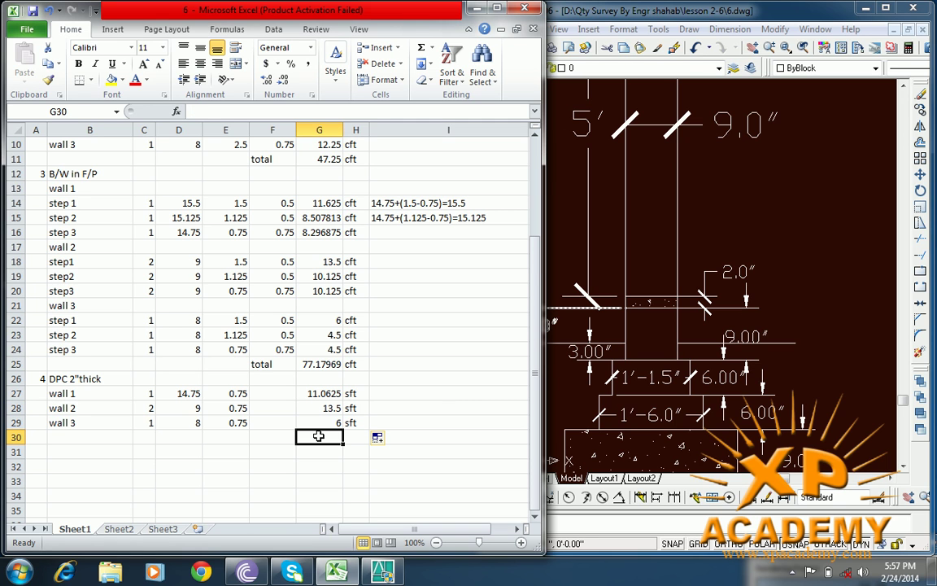
Total the DPC areas in G30 with =G27+G28+G29 (30.5625) and fill sft into H30
type("=")
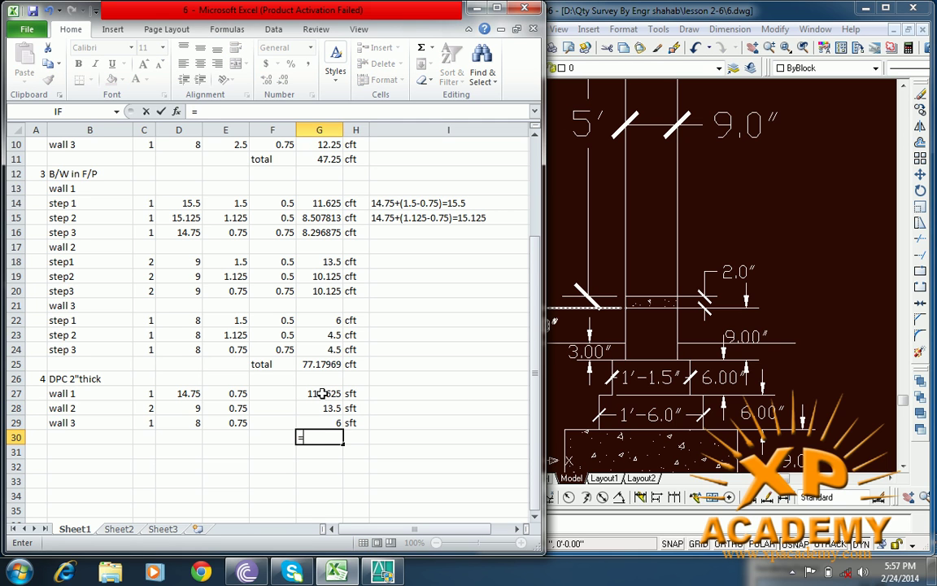
left_click(323, 394)
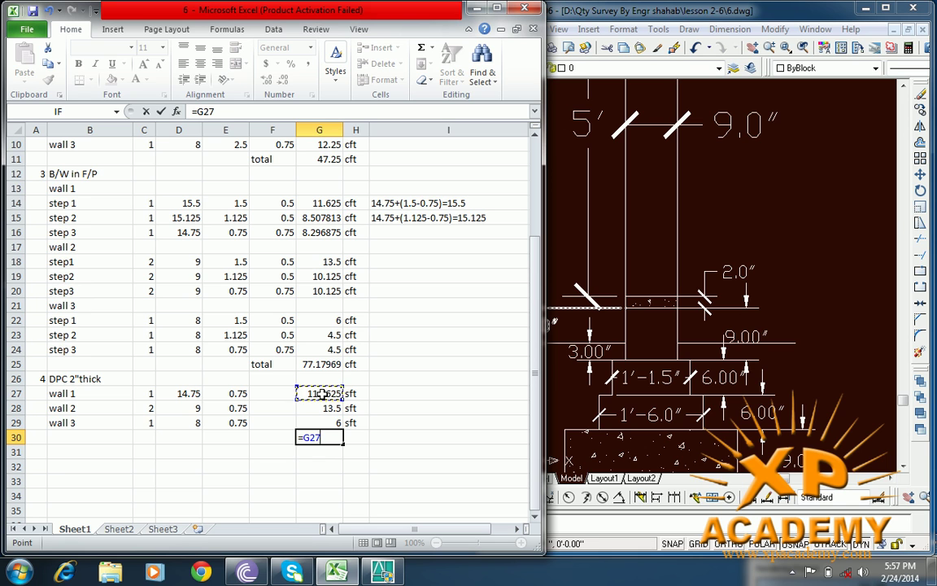
type("+")
type("+")
left_click(321, 420)
key("Return")
left_click(351, 423)
key("ctrl+d")
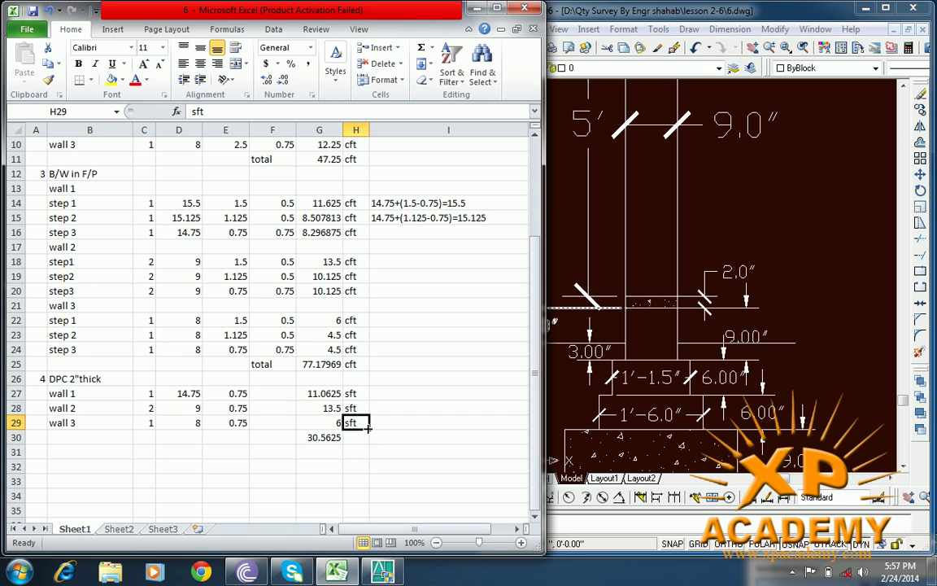
left_click_drag(368, 431, 369, 440)
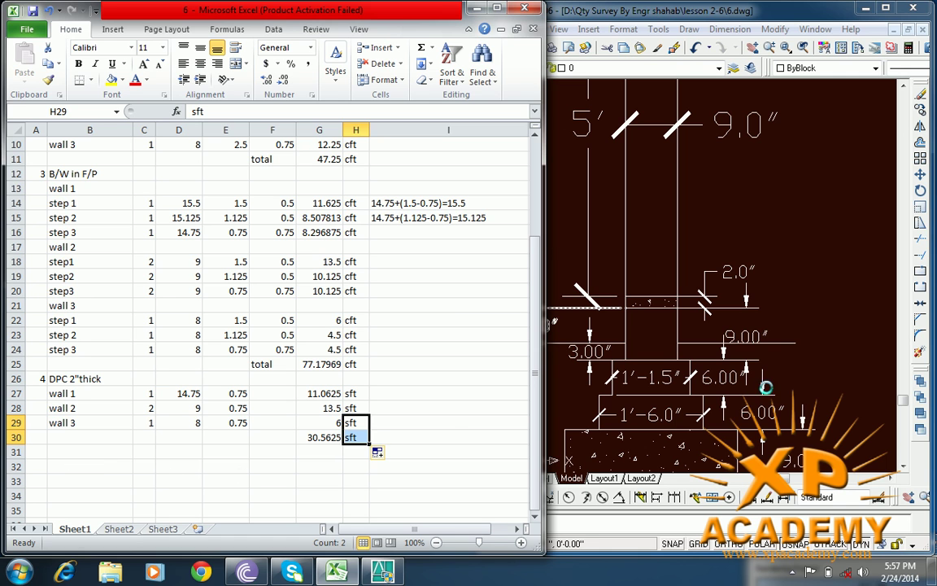
Bring the AutoCAD drawing forward and zoom it for reference
left_click(723, 389)
scroll(655, 253, "up", 4)
scroll(693, 275, "down", 8)
scroll(696, 317, "up", 2)
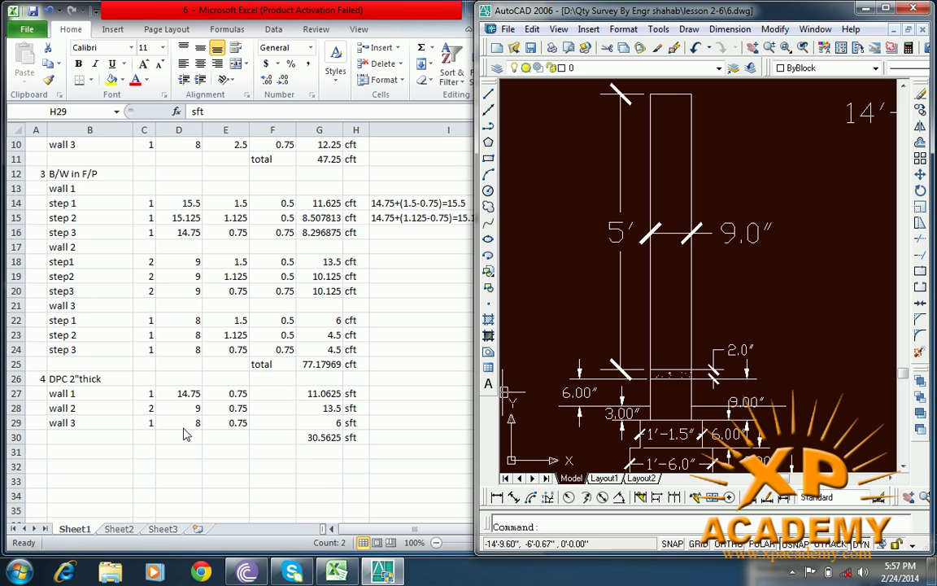
Start item 5 in row 31 with the heading B/W in S/S
left_click(36, 451)
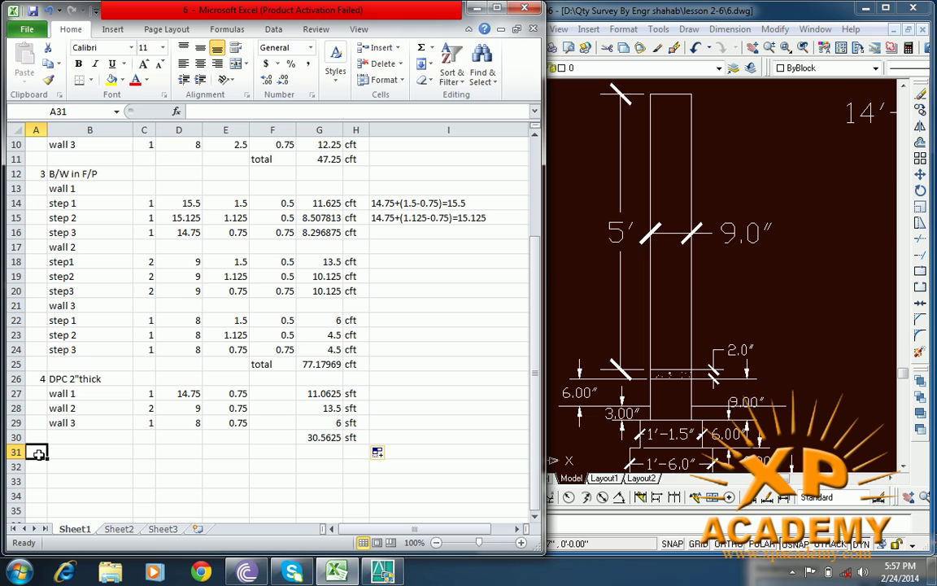
type("5")
left_click(58, 451)
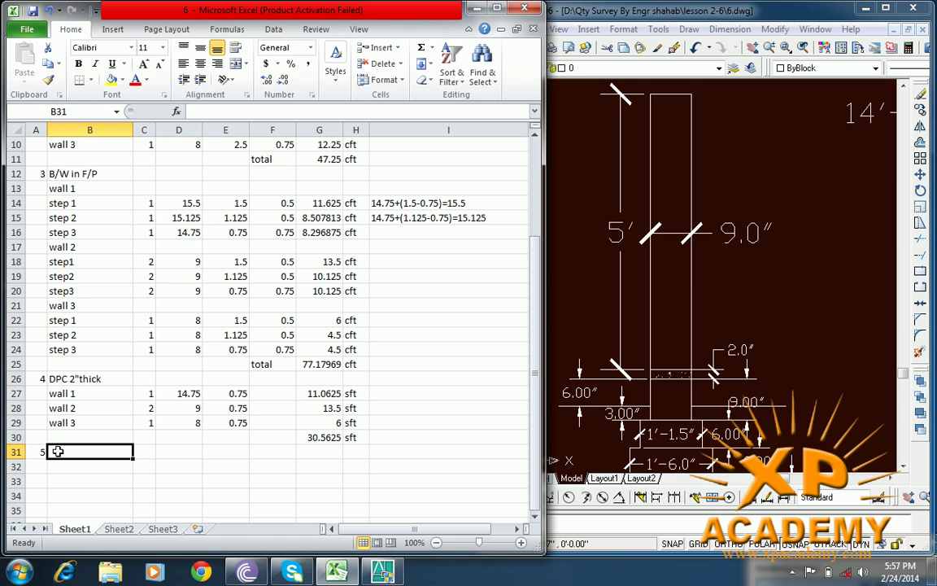
type("b")
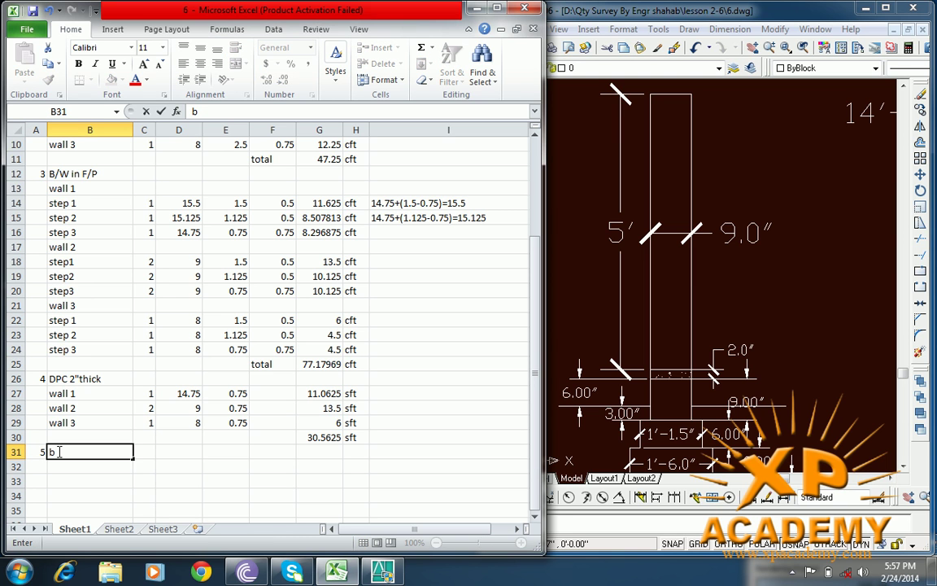
key("BackSpace")
key("BackSpace")
type("B")
type("/W in S/")
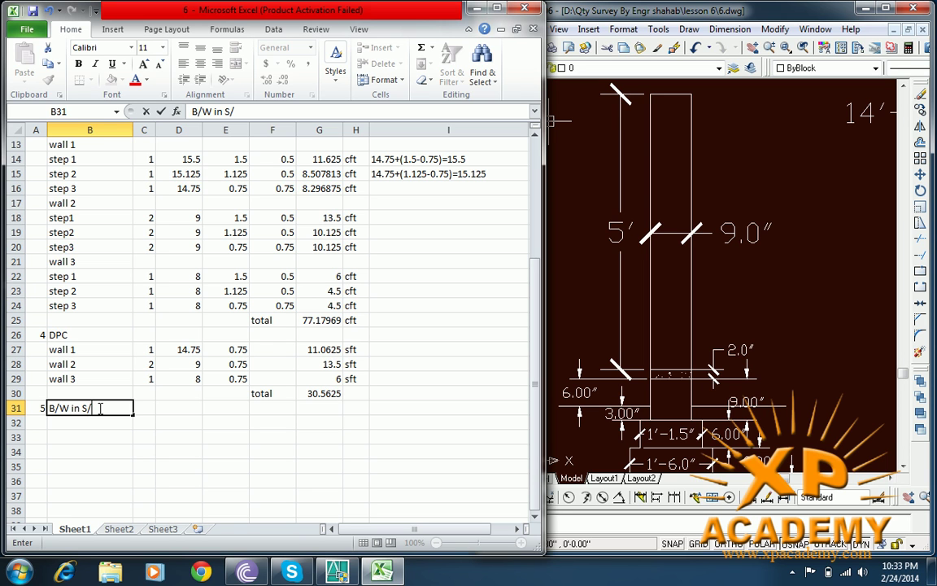
type("S")
Add a wall 1 row in row 32 with count 1
left_click(79, 424)
type("wa")
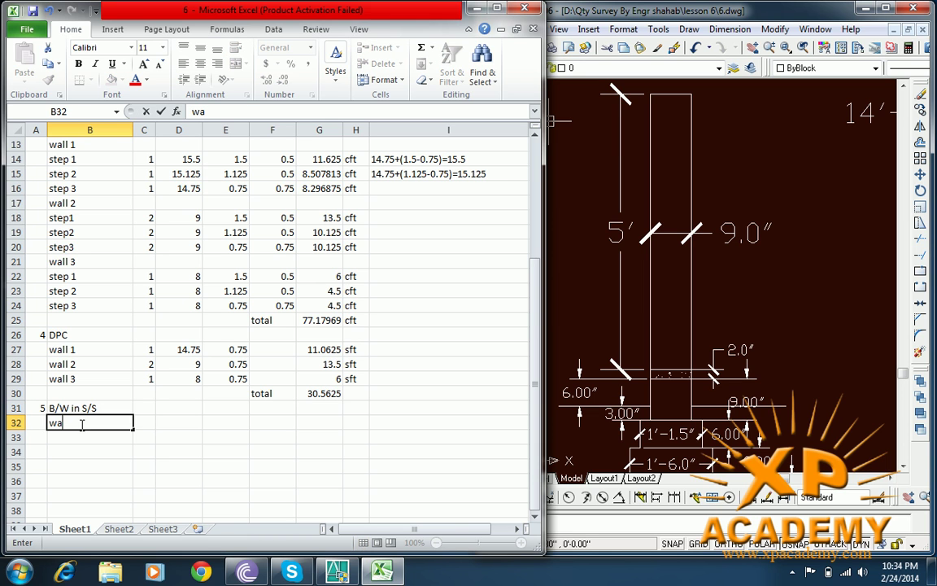
type("ll 1")
key("Tab")
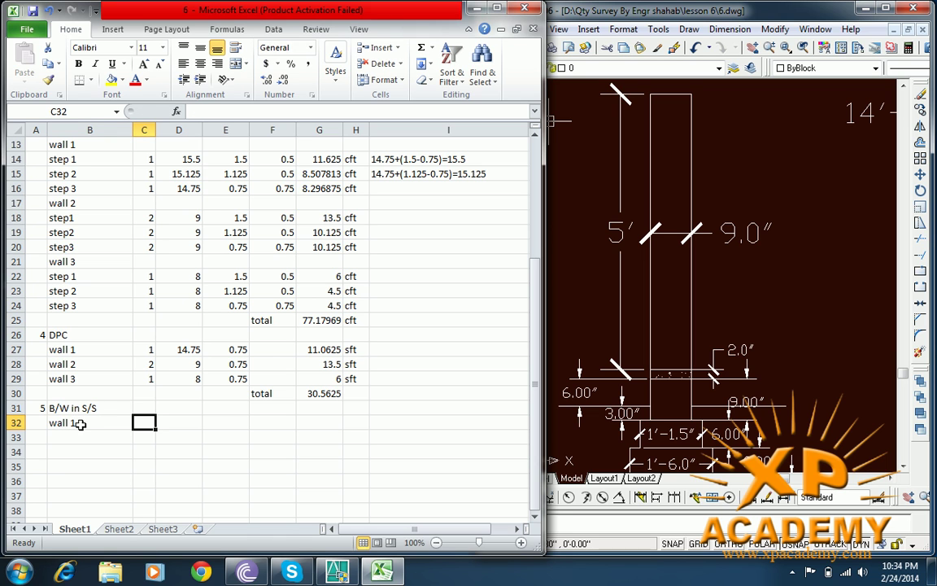
type("1")
key("Tab")
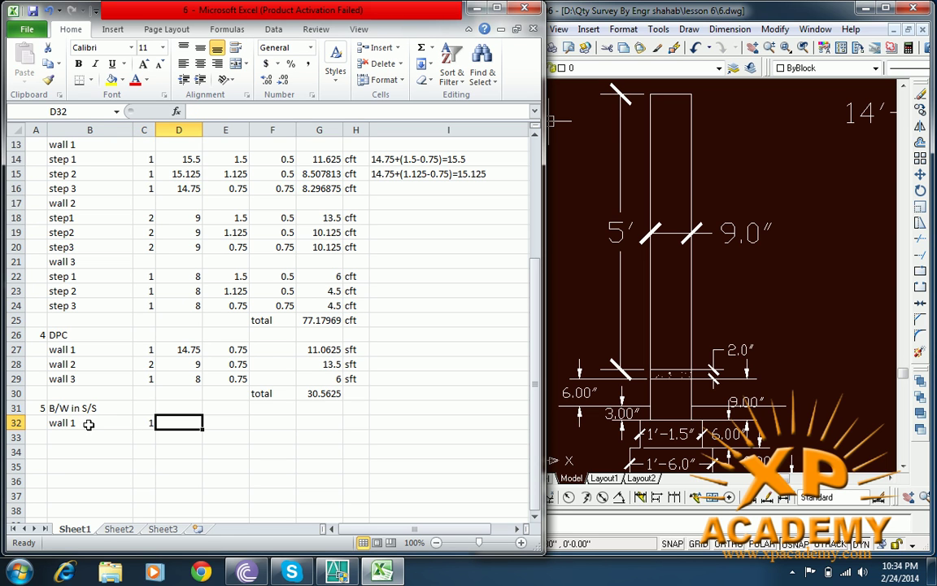
left_click(886, 349)
scroll(713, 253, "down", 5)
scroll(724, 352, "down", 3)
left_click(724, 353)
scroll(728, 277, "up", 5)
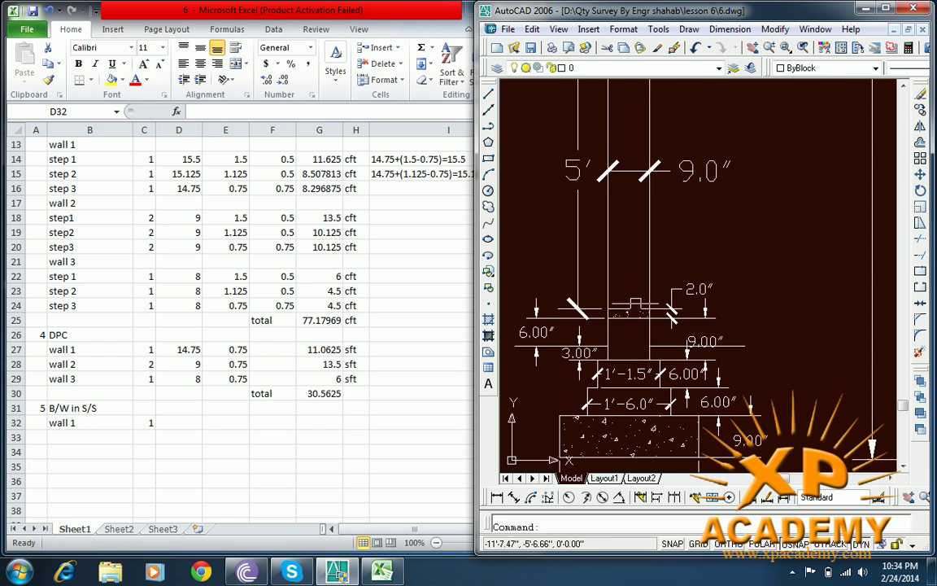
scroll(608, 303, "down", 1)
scroll(608, 303, "down", 1)
scroll(608, 303, "down", 2)
scroll(618, 321, "down", 1)
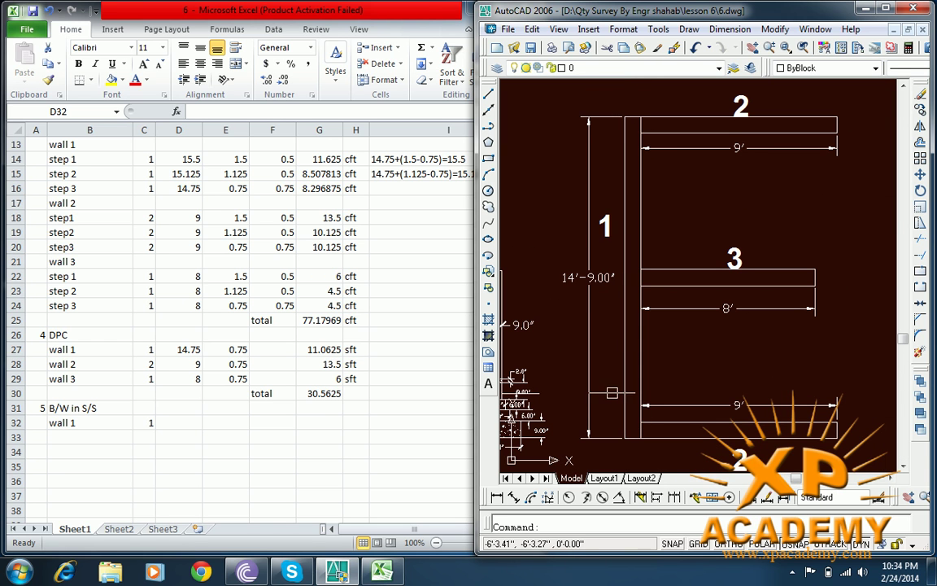
mouse_move(626, 341)
left_mouse_down()
mouse_move(675, 285)
mouse_move(715, 269)
left_mouse_up()
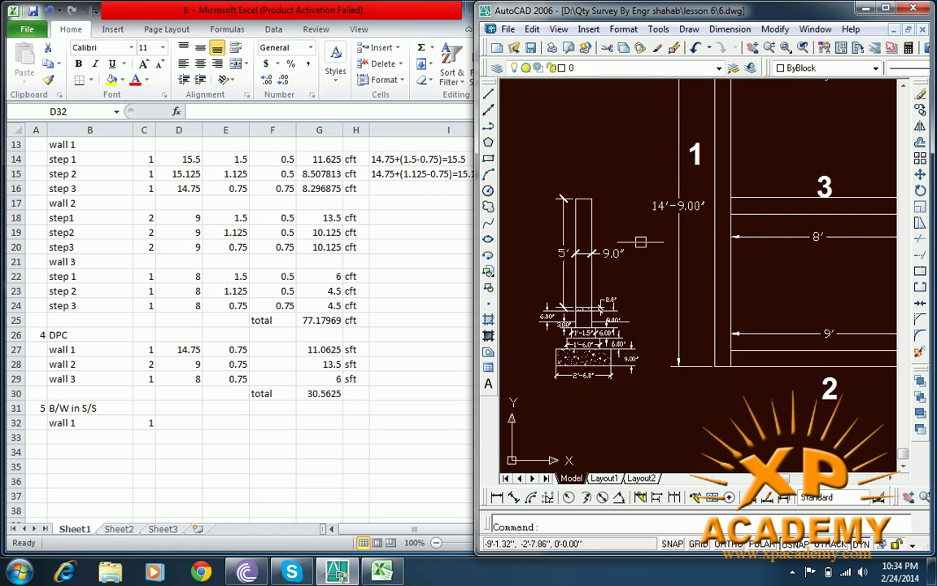
left_click_drag(640, 241, 637, 334)
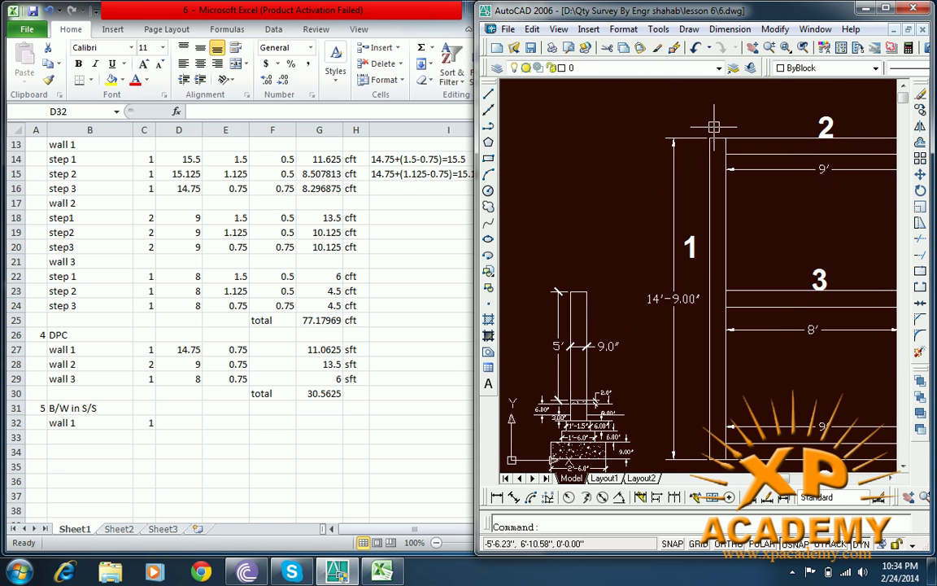
left_click_drag(651, 285, 647, 231)
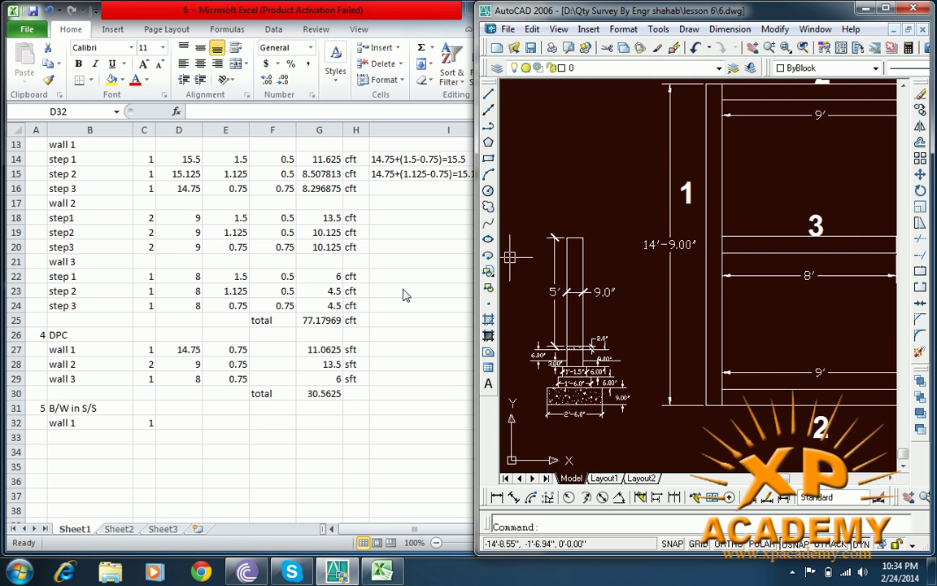
left_click(176, 419)
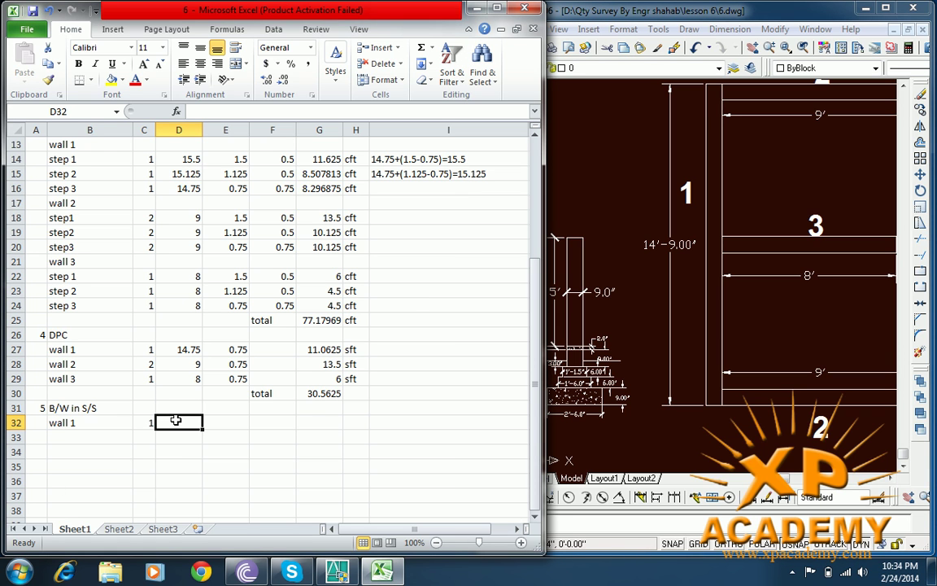
Enter wall 1's length 14.75, width 0.75 and height 5 in D32–F32
type("14.")
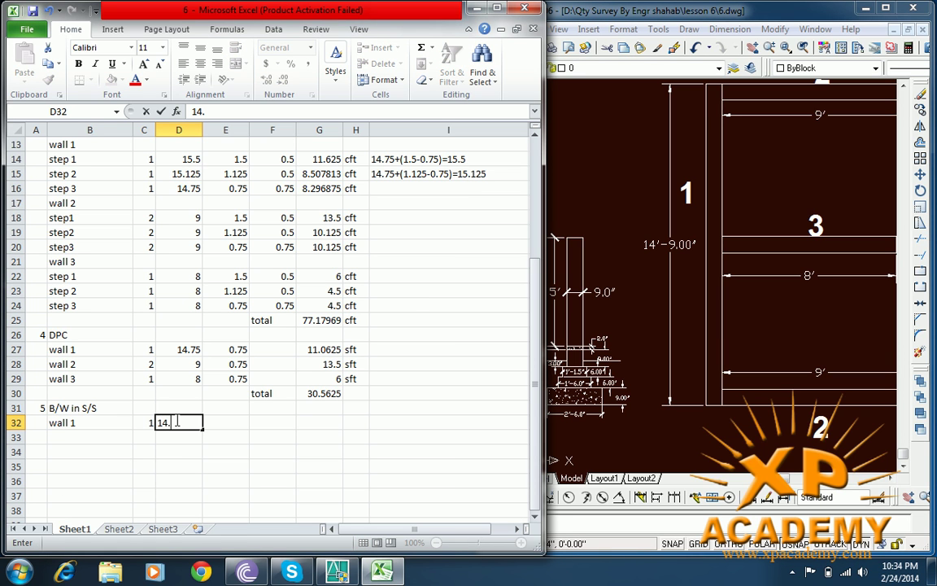
type("75")
key("Tab")
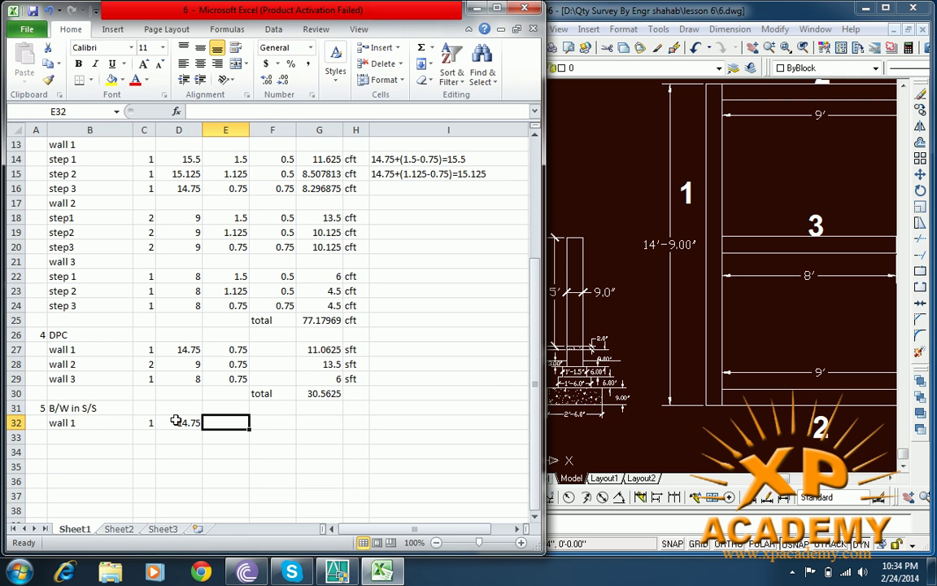
left_click(544, 302)
scroll(631, 303, "up", 3)
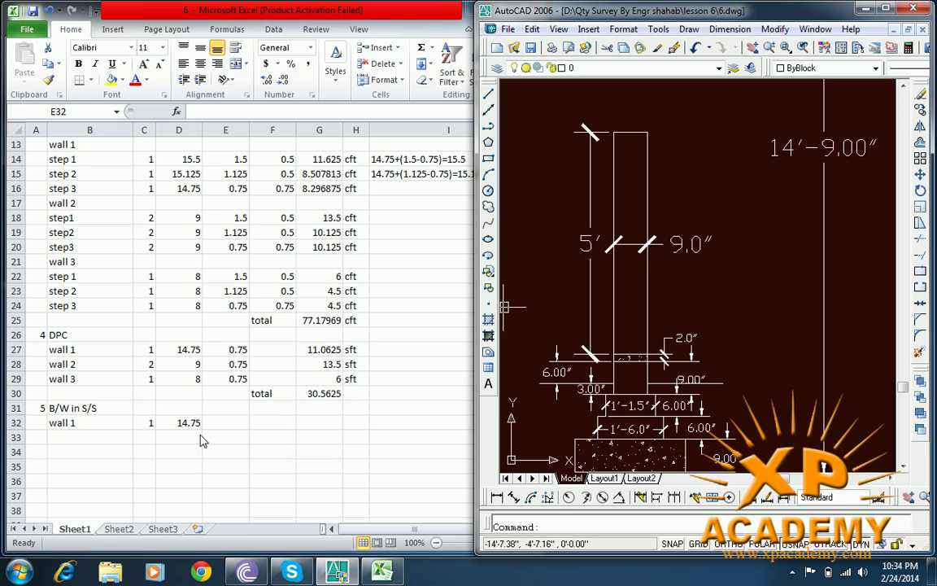
left_click(223, 420)
type("0")
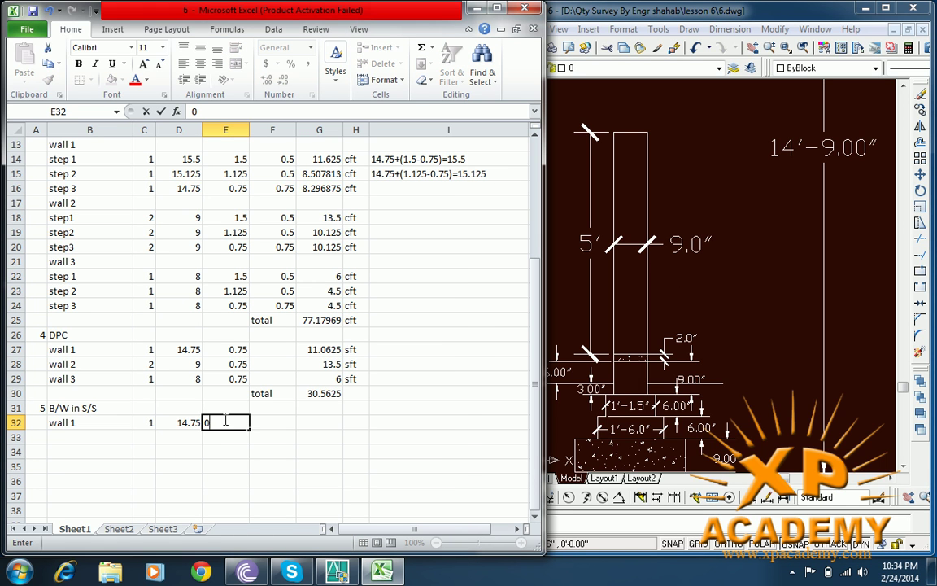
type(".75")
left_click(274, 424)
type("5")
key("Tab")
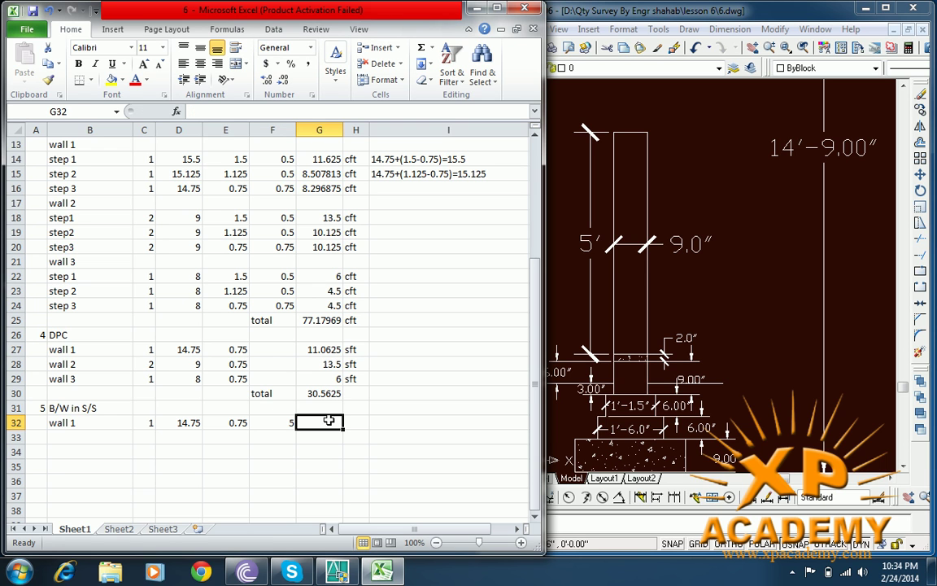
Compute wall 1's volume in G32 with =C32*D32*E32*F32, giving 55.3125
type("=")
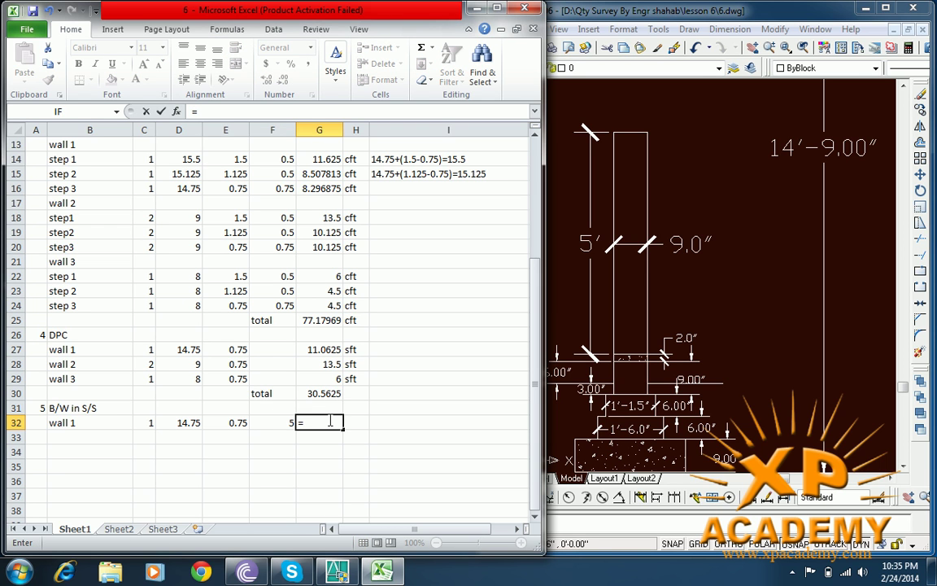
left_click(144, 422)
type("*")
left_click(181, 423)
type("*")
left_click(236, 422)
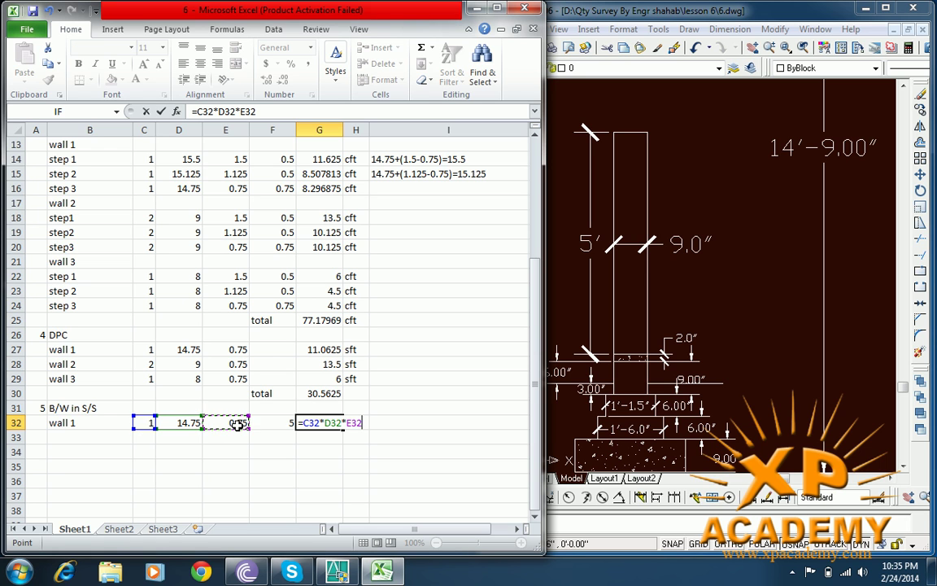
type("*")
left_click(285, 422)
key("Return")
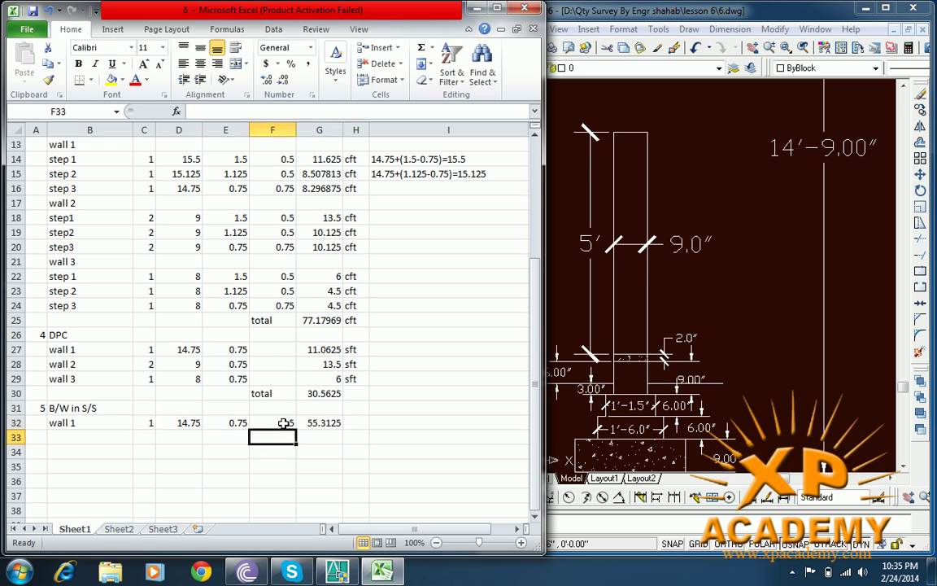
left_click(366, 421)
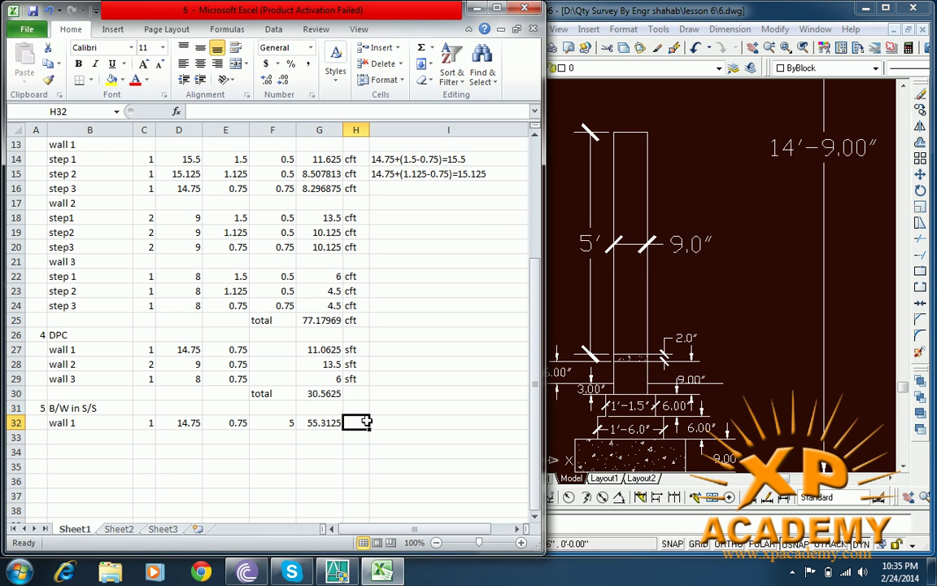
Enter the wall 2 row with dimensions 2, 9, 0.75 and 5
type("cft")
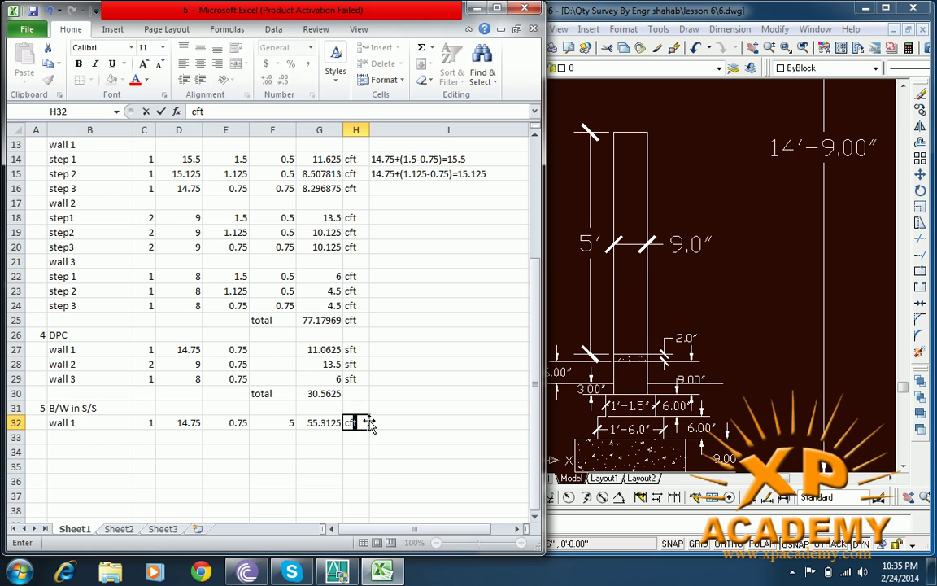
left_click(89, 437)
type("wall 2")
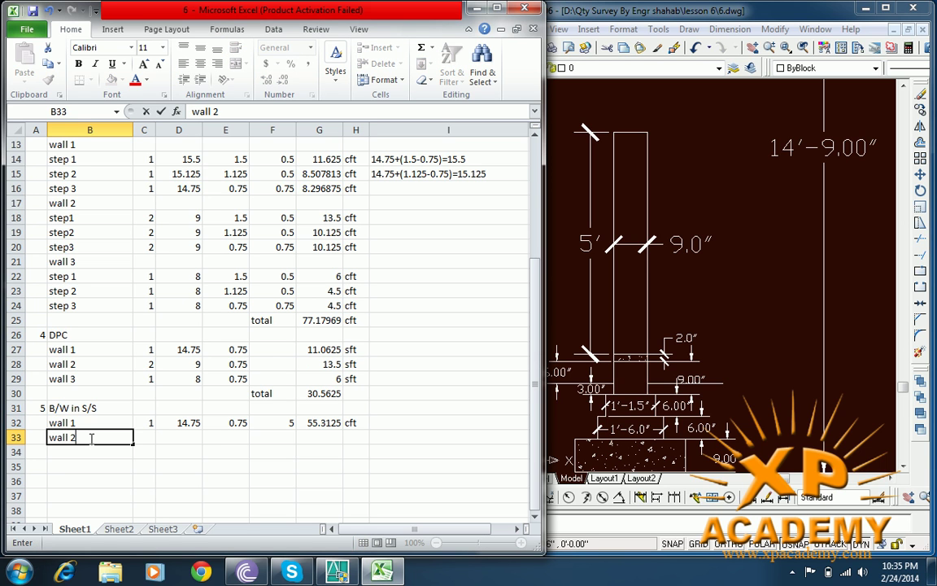
key("Tab")
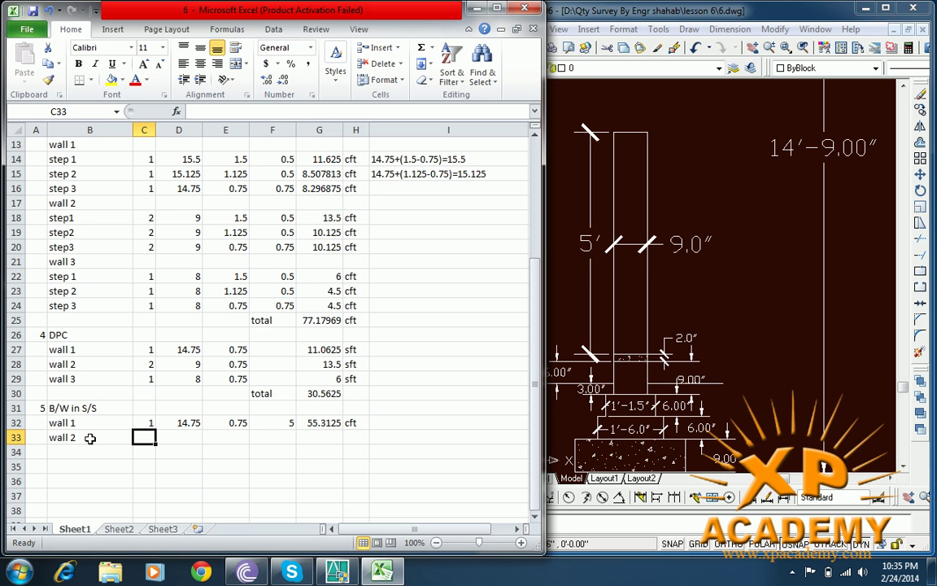
type("2")
key("Tab")
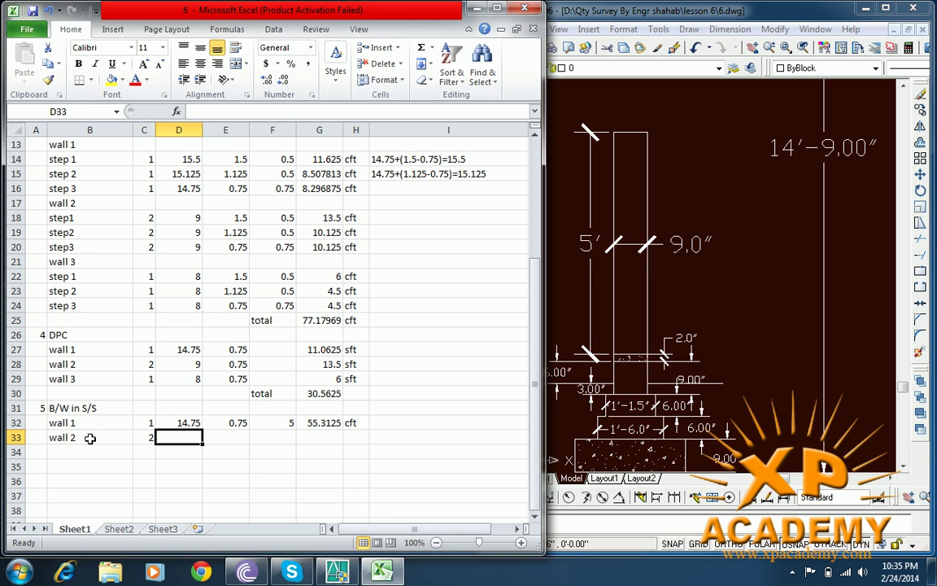
type("9")
key("Tab")
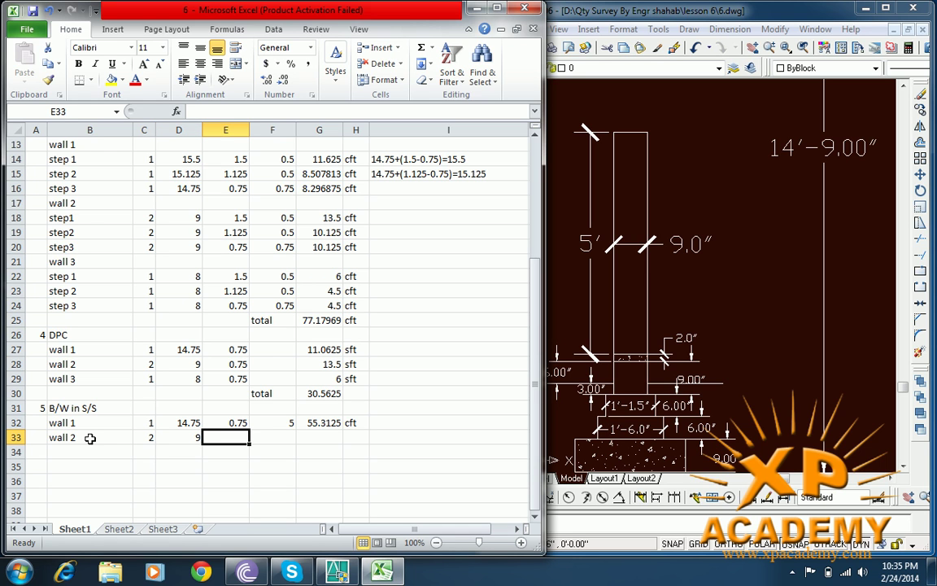
type("0.7")
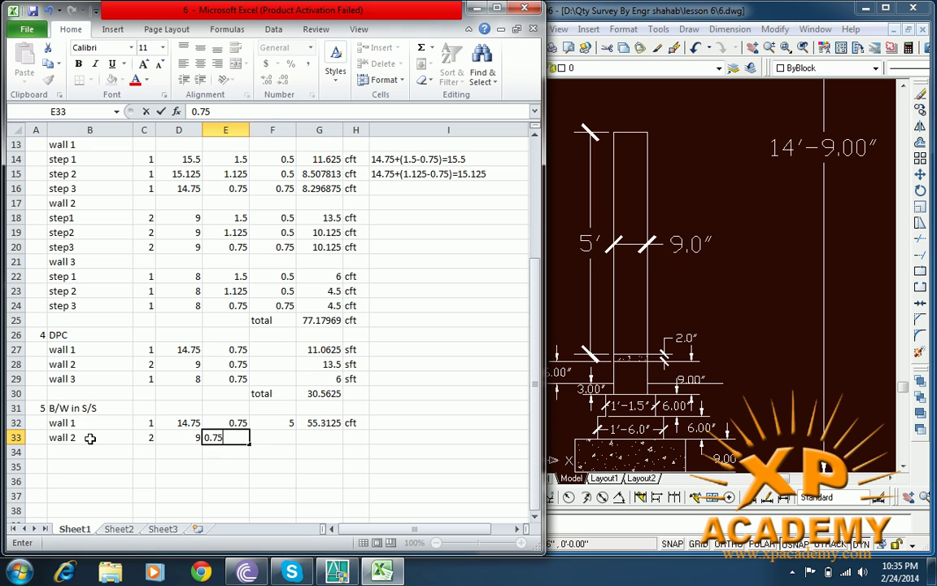
type("5")
key("Tab")
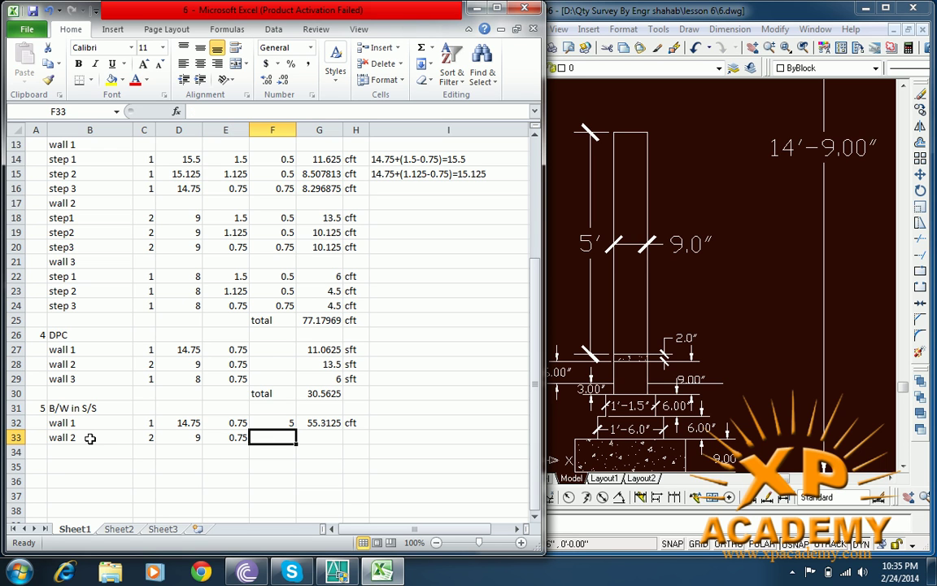
type("5")
key("Tab")
Enter the wall 3 row with dimensions 1, 8, 0.75 and 5
left_click(54, 450)
type("wall 3")
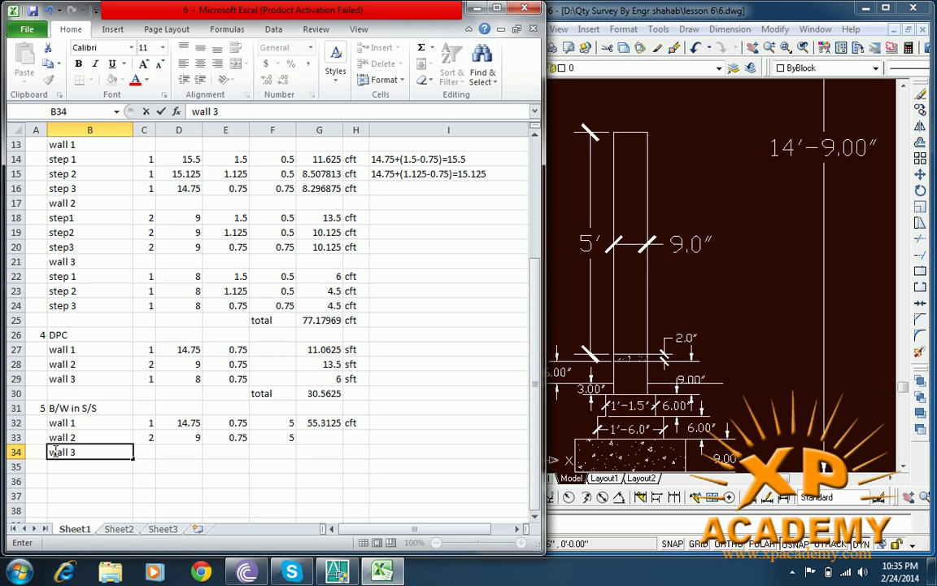
key("Tab")
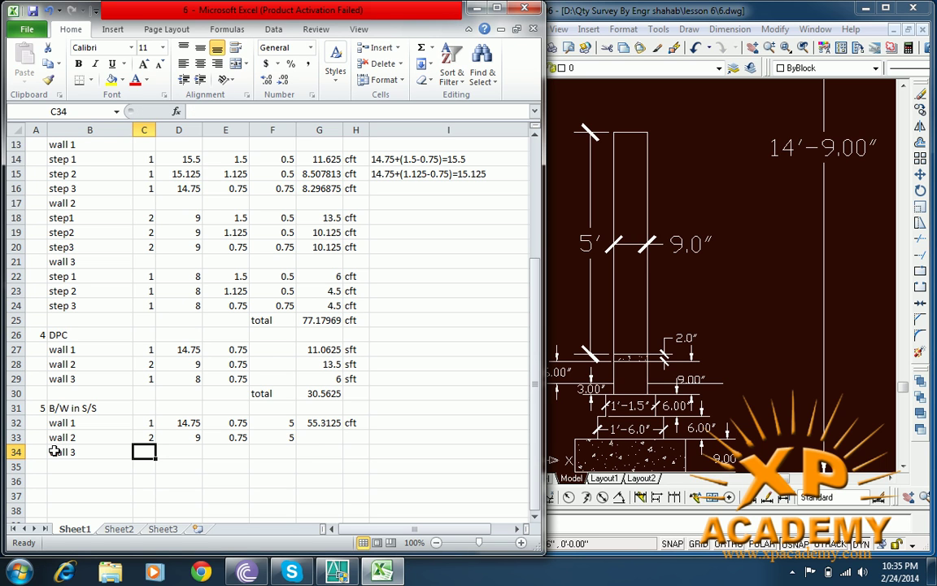
type("1")
key("Tab")
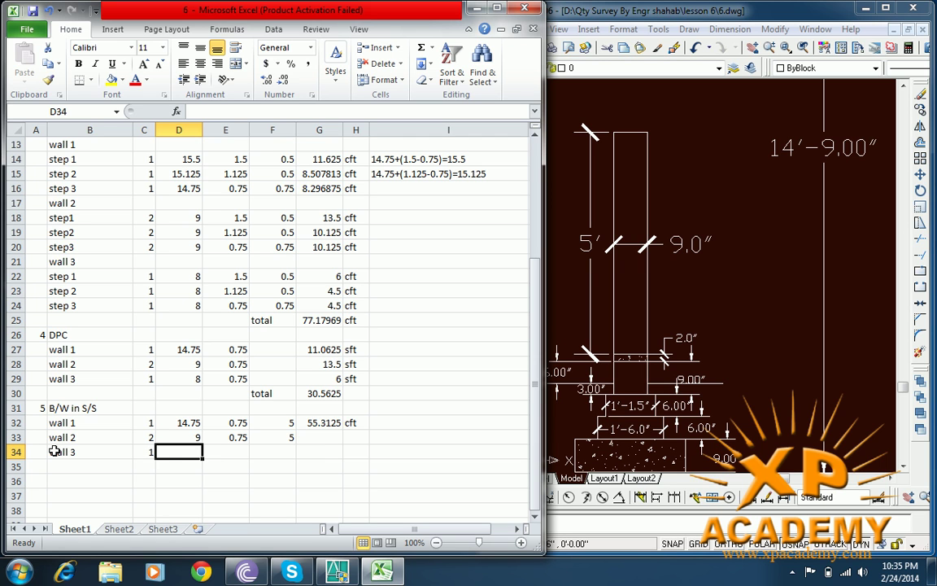
type("8")
key("Tab")
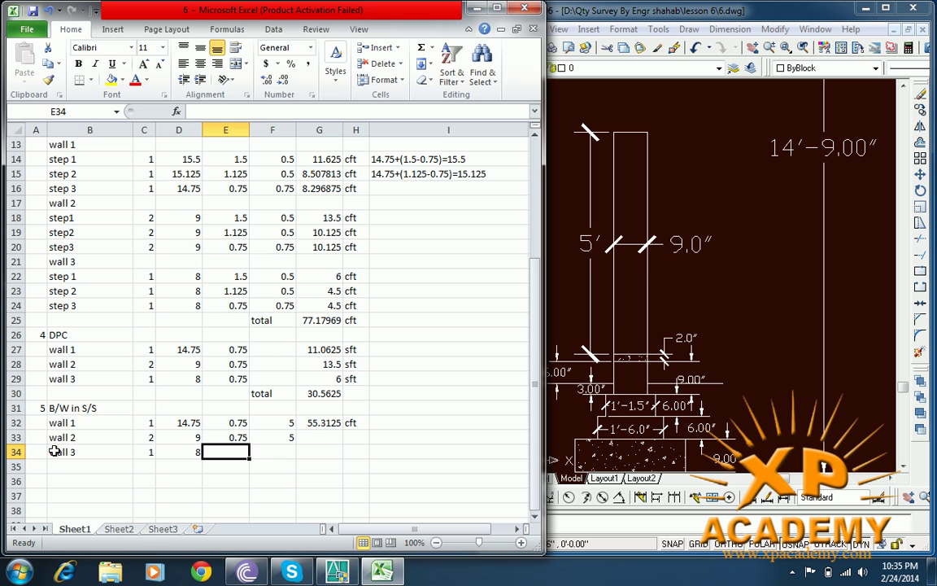
type("0.")
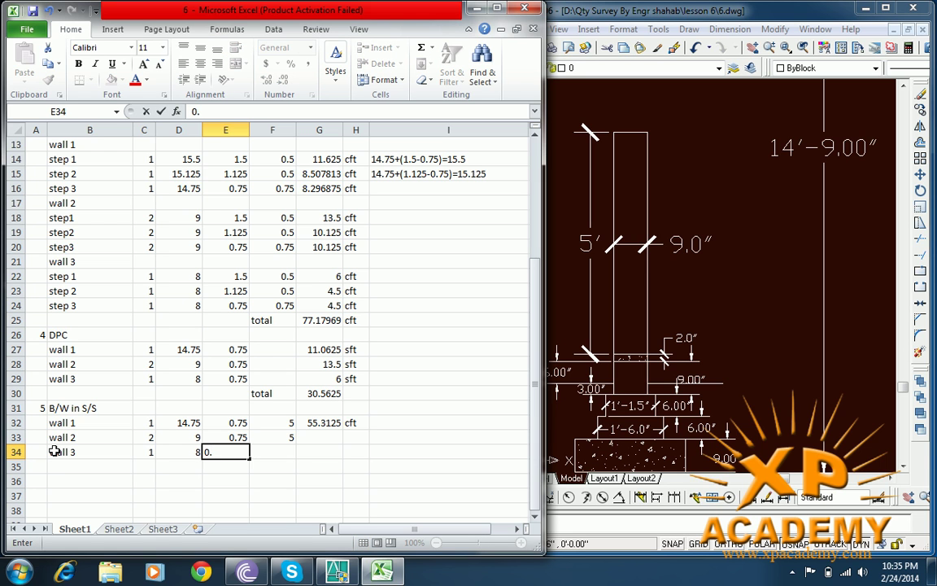
type("75")
key("Tab")
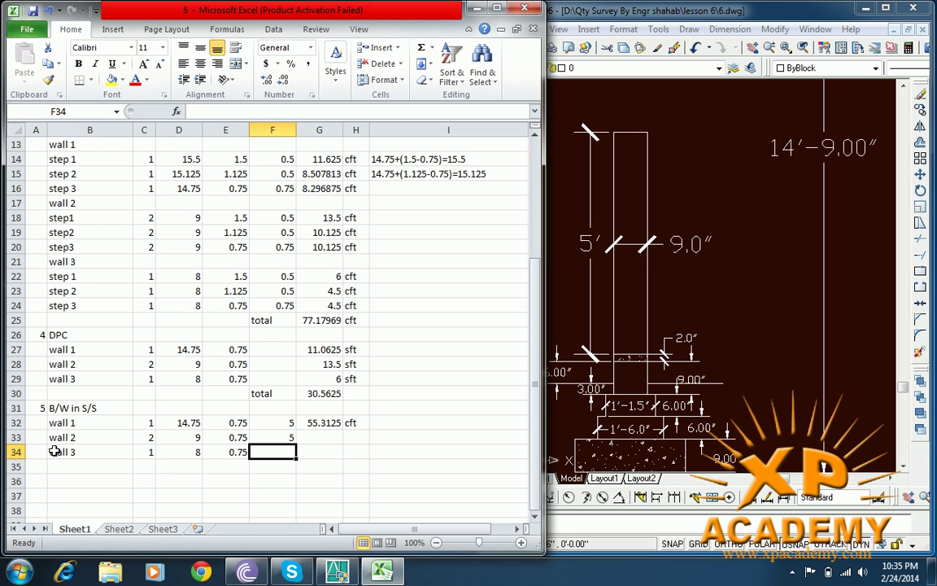
type("5")
key("Tab")
Copy wall 1's volume formula and cft unit down to walls 2 and 3
left_click(317, 437)
left_click(326, 423)
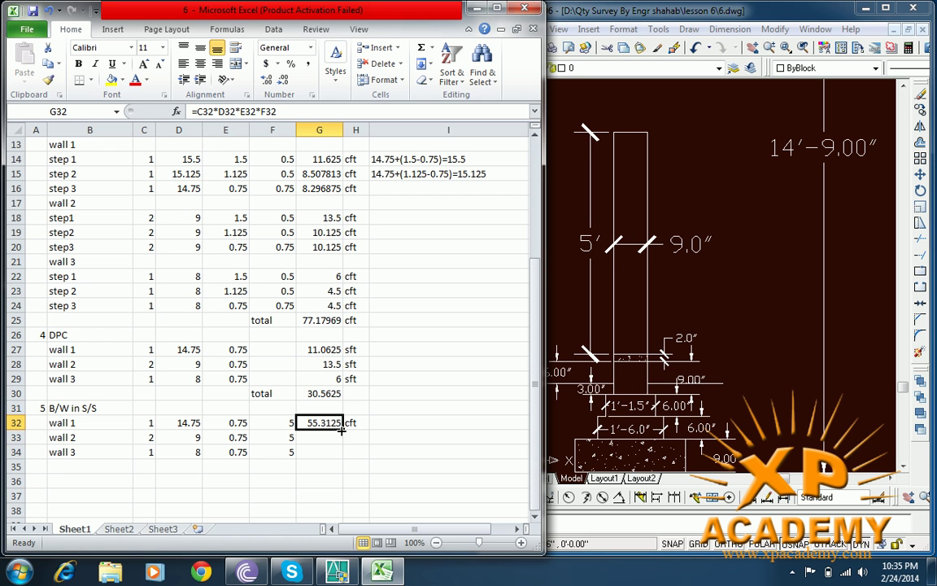
left_click_drag(342, 431, 342, 453)
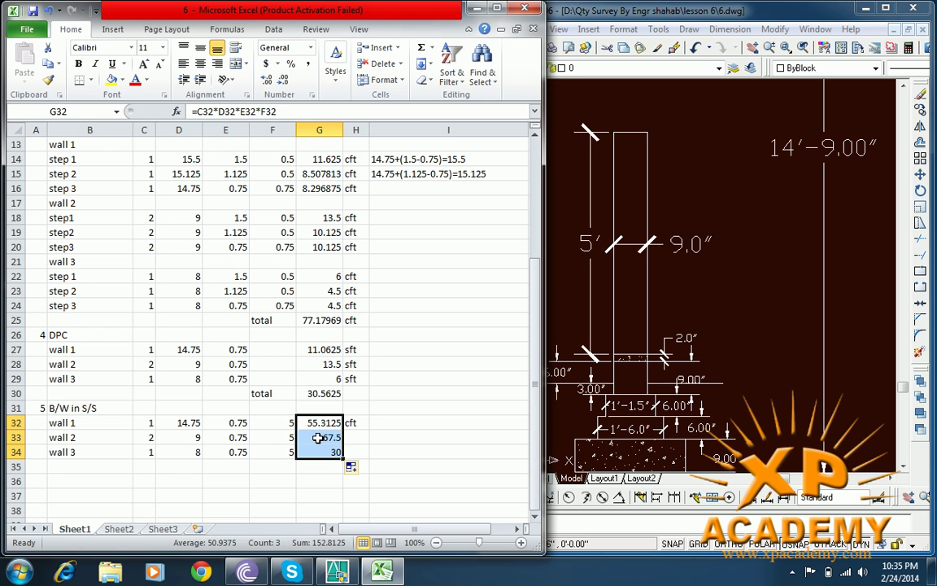
left_click(359, 436)
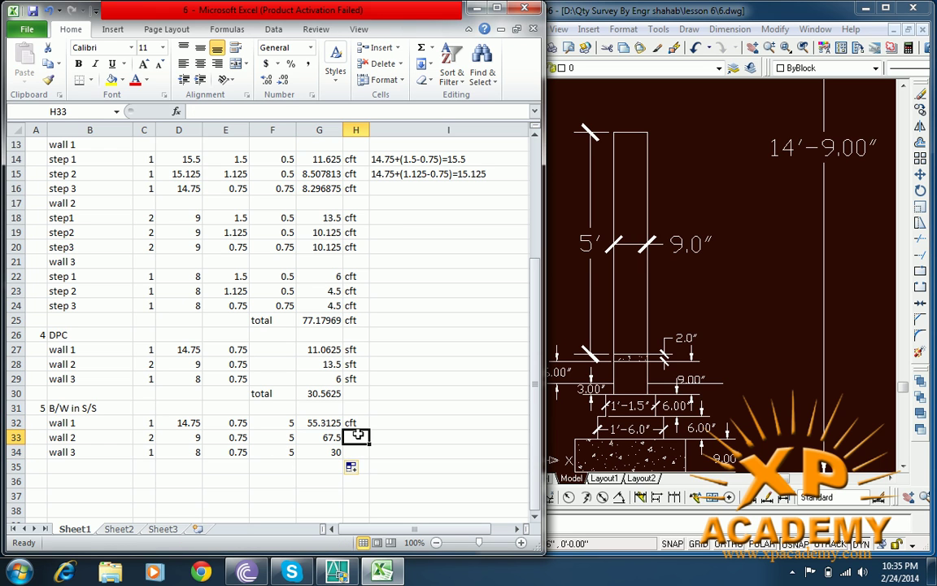
left_click(356, 422)
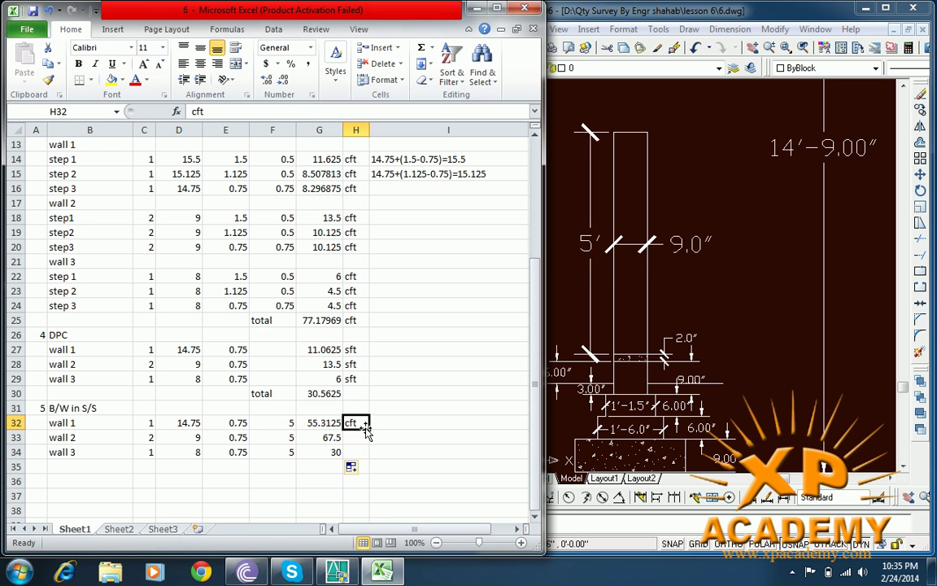
left_click_drag(369, 429, 370, 457)
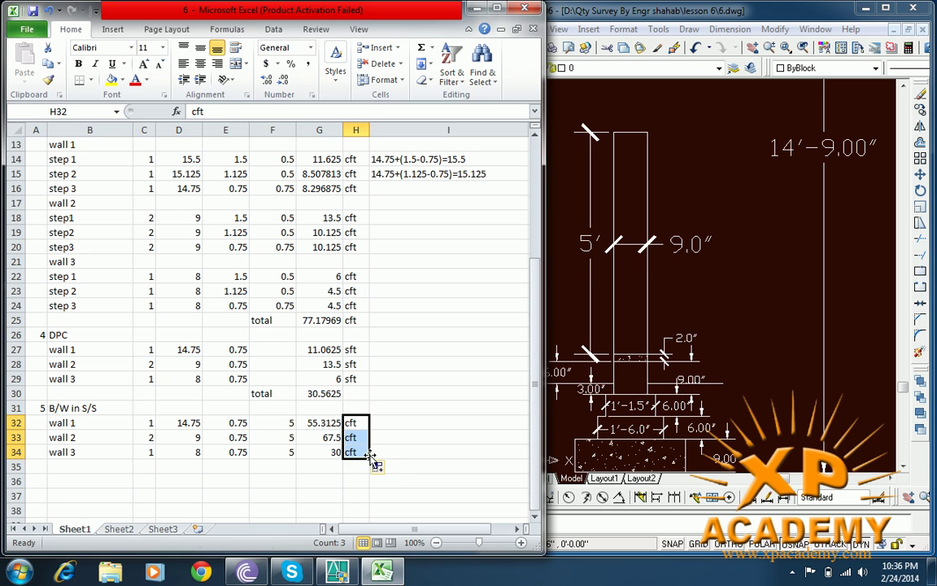
Add a 'total' label in F35 and =G32+G33+G34 in G35, giving 152.8125
left_click(329, 467)
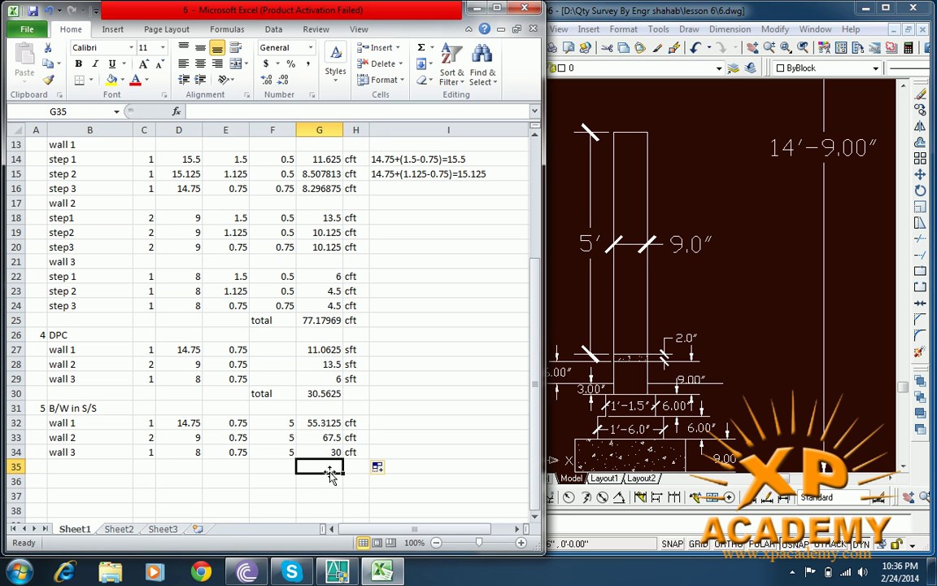
left_click(284, 466)
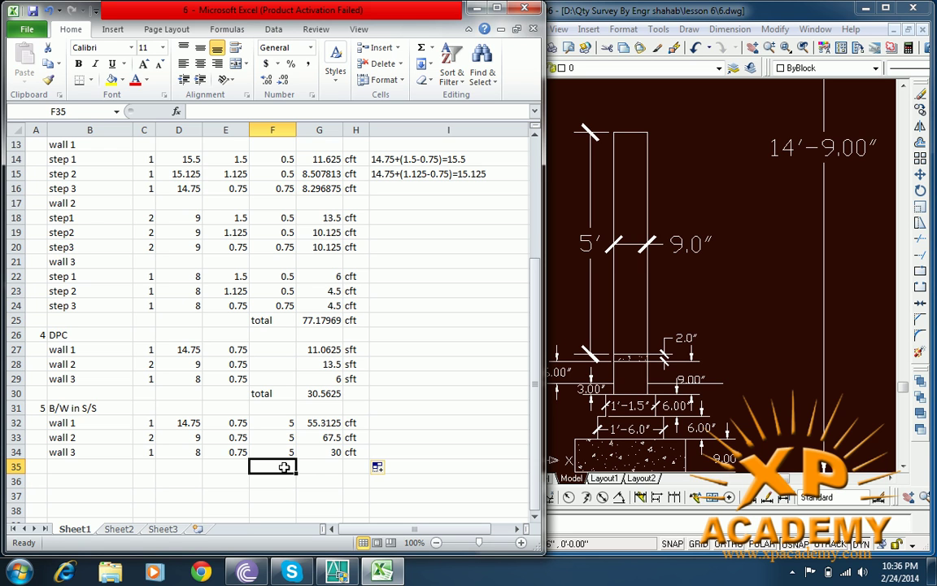
type("tot")
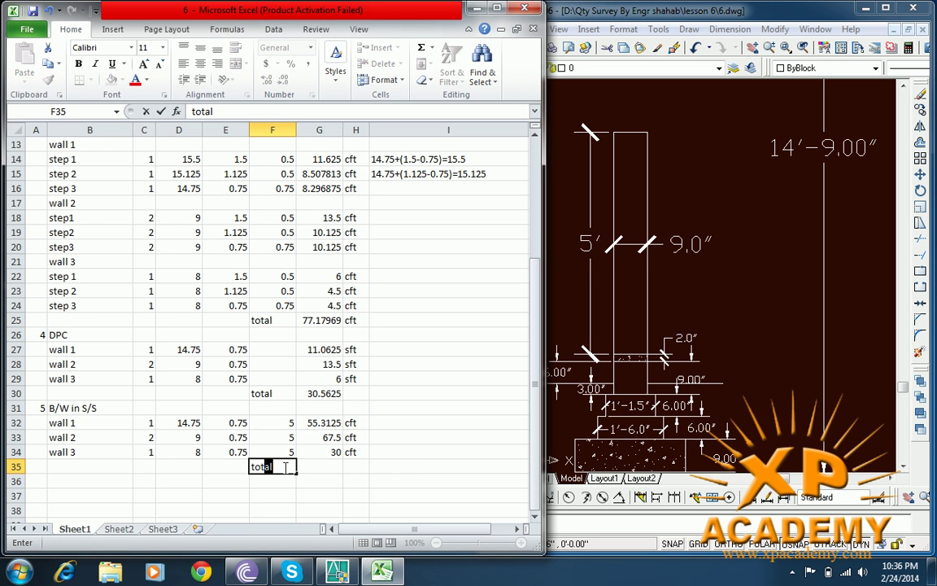
type("al")
left_click(310, 464)
type("=")
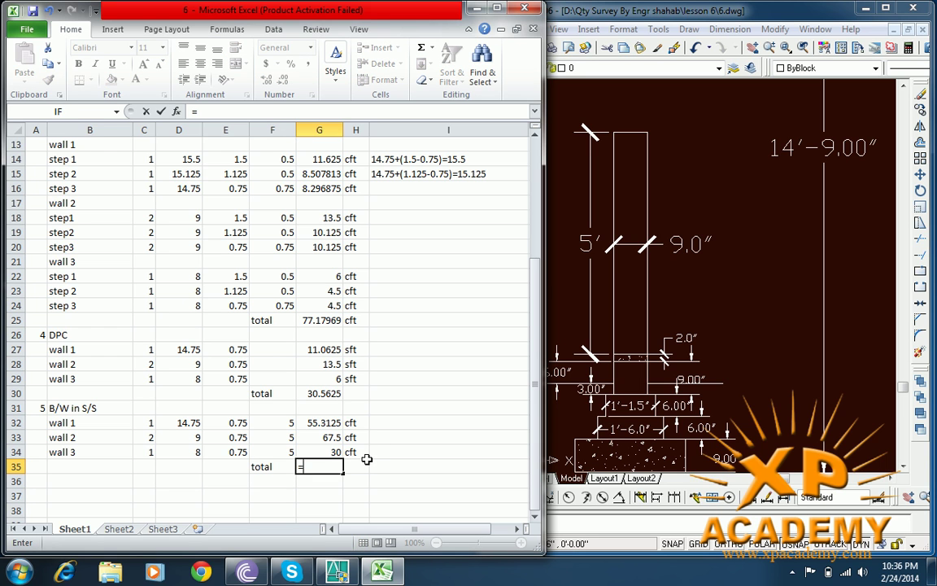
left_click(321, 423)
type("+")
left_click(321, 437)
type("+")
left_click(325, 452)
key("Return")
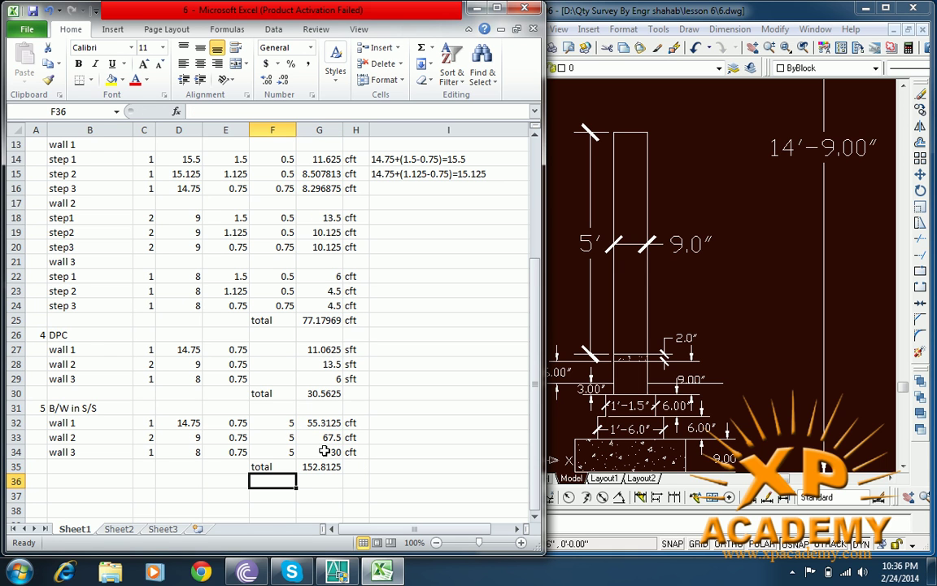
Label the total cft in H35 and bring the AutoCAD drawing forward
scroll(325, 452, "down", 1)
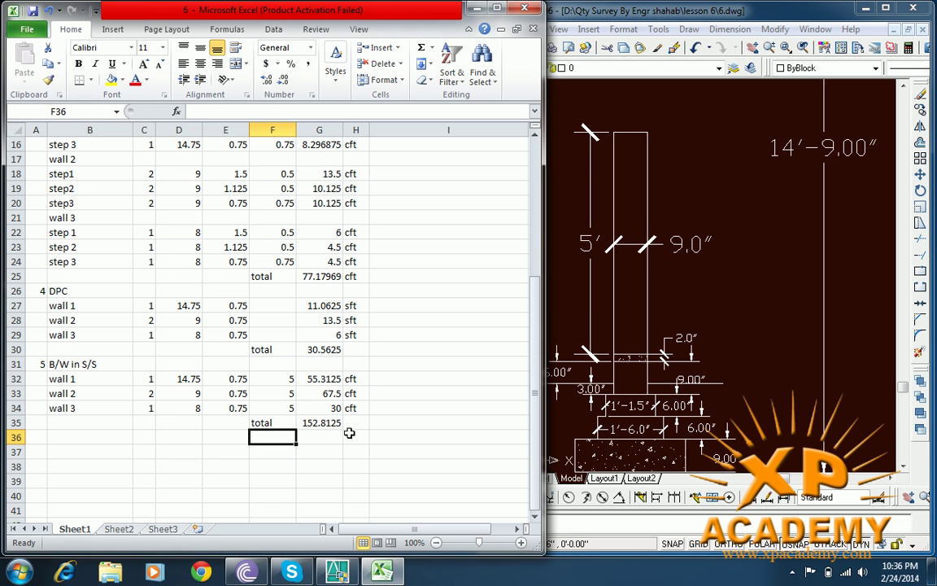
left_click(356, 421)
type("cft")
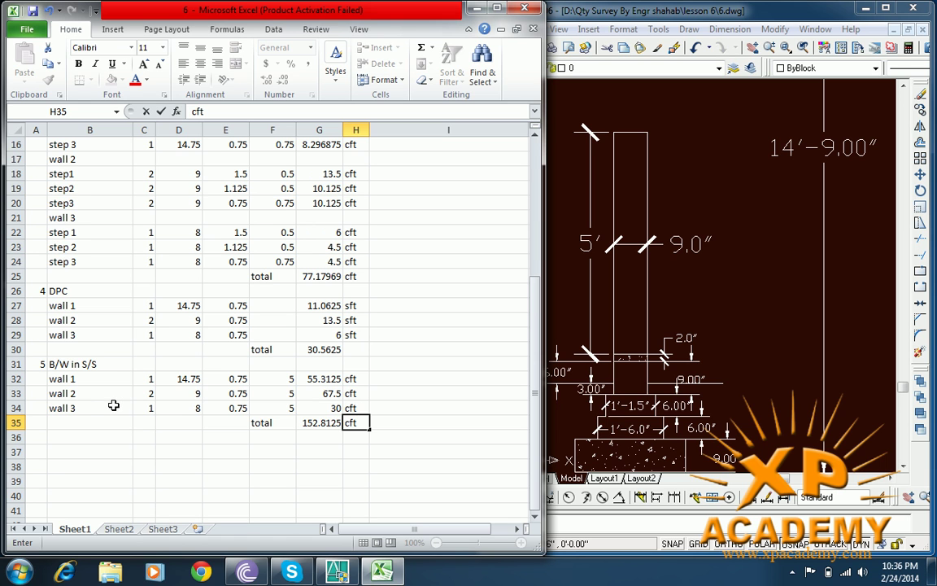
key("Return")
left_click(665, 340)
Zoom out on the AutoCAD plan to see walls 1–3, then return to Excel
scroll(666, 241, "down", 1)
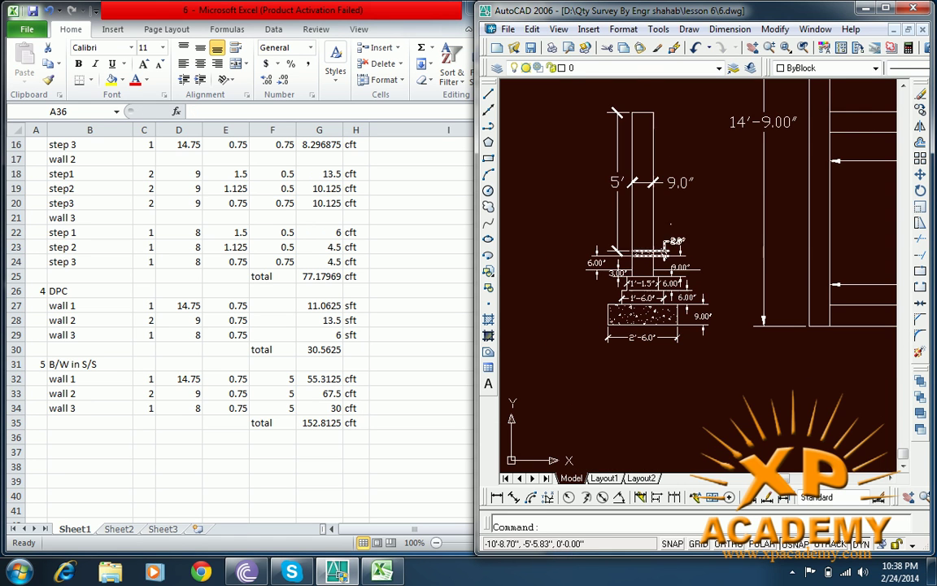
scroll(651, 317, "down", 1)
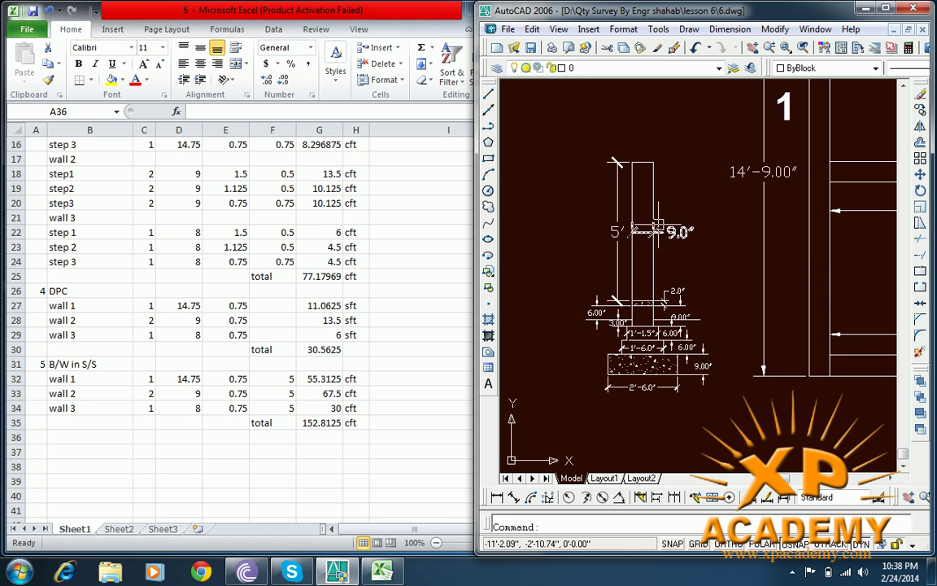
scroll(629, 318, "down", 2)
scroll(714, 196, "up", 1)
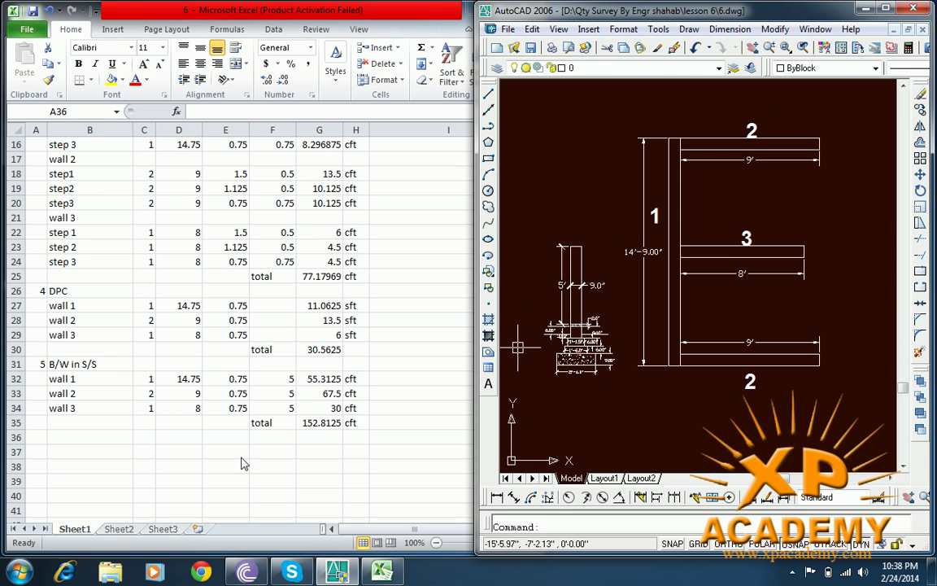
key("alt+Tab")
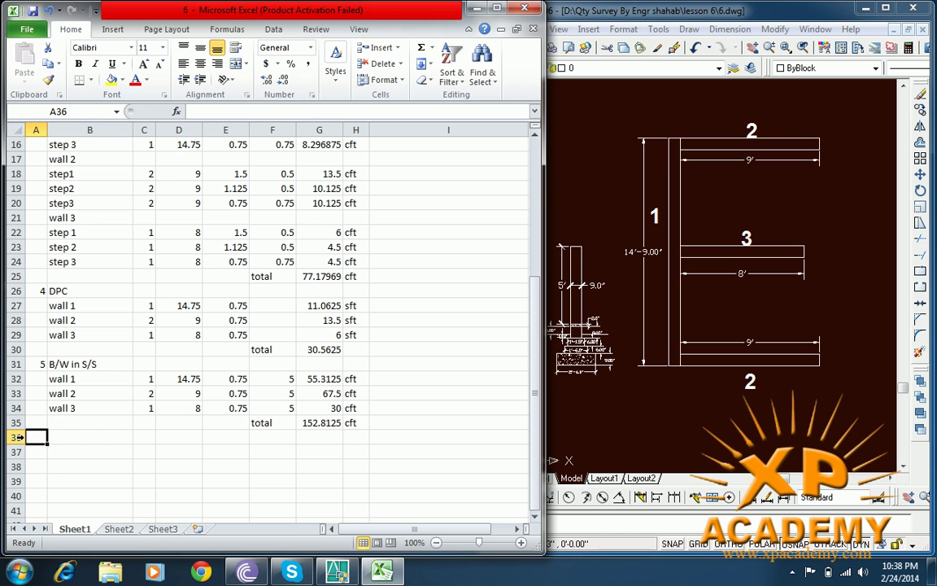
Enter item 6 'Plaster' in row 36 with 'wall 1' beneath, then switch to AutoCAD
type("6")
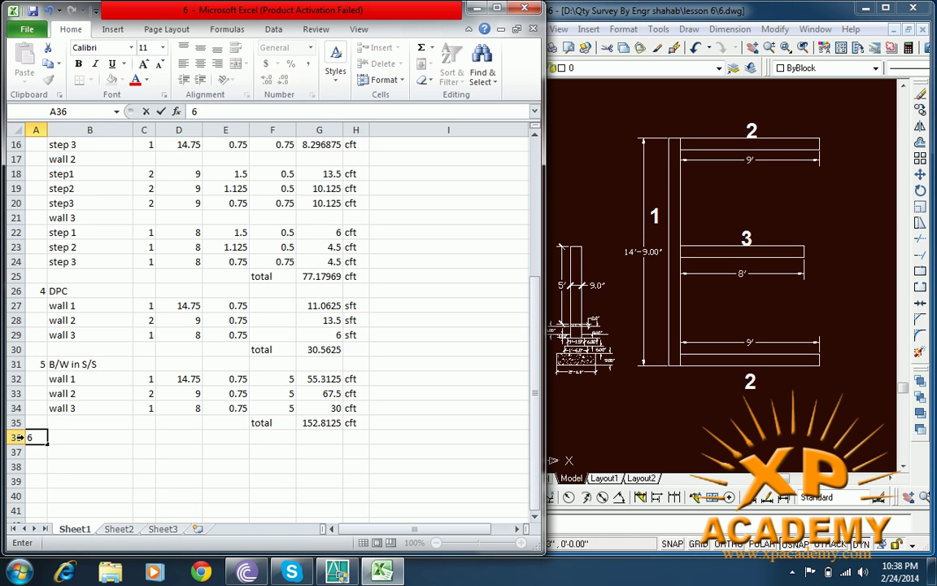
key("Tab")
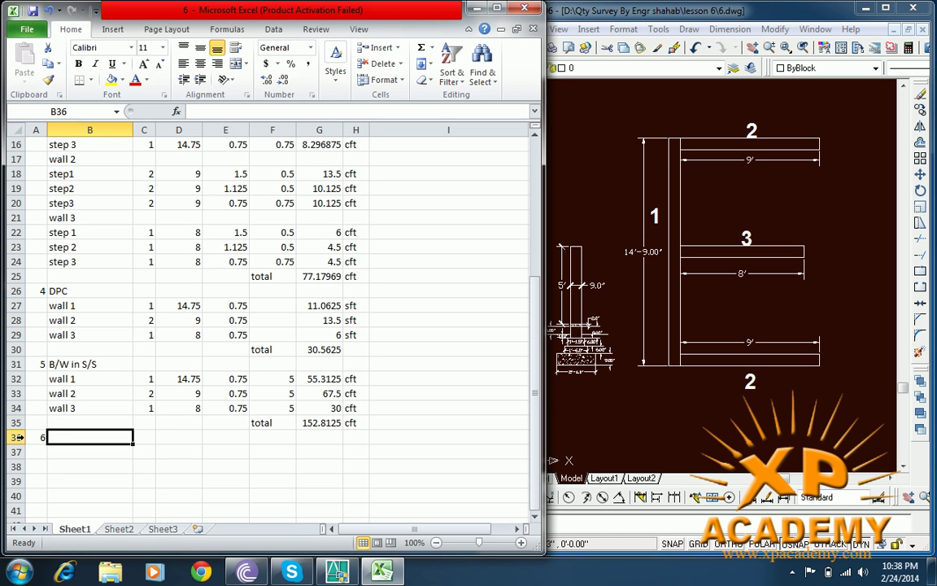
type("p")
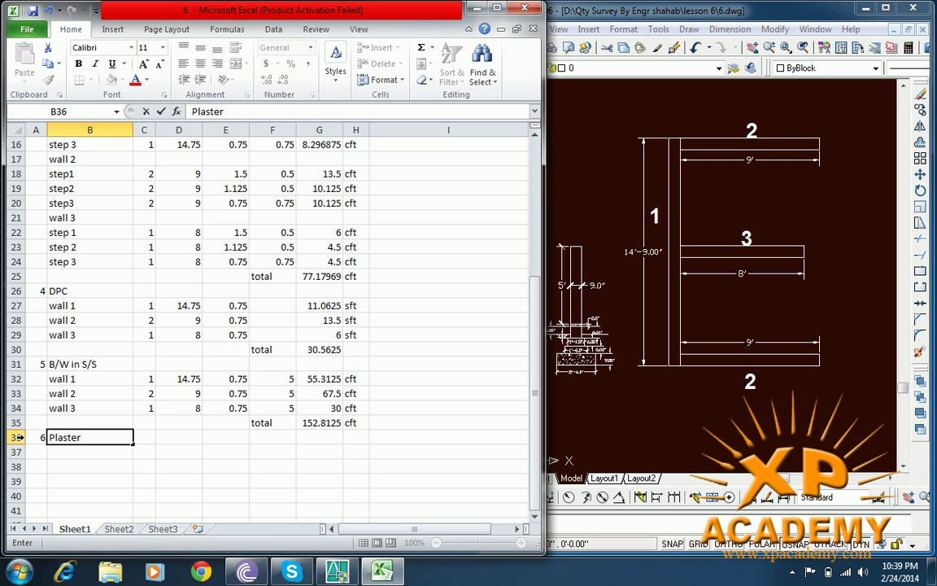
key("Tab")
key("Return")
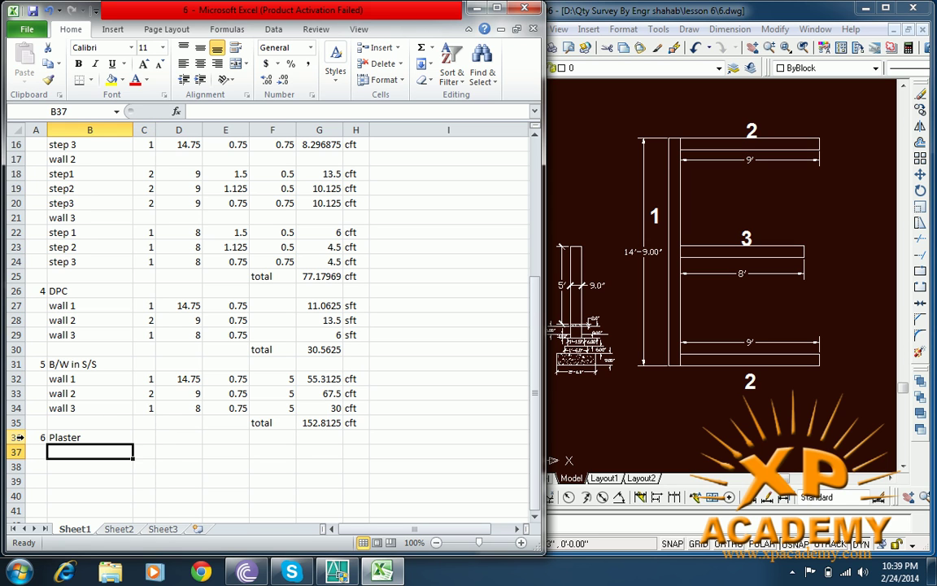
type("wall 1")
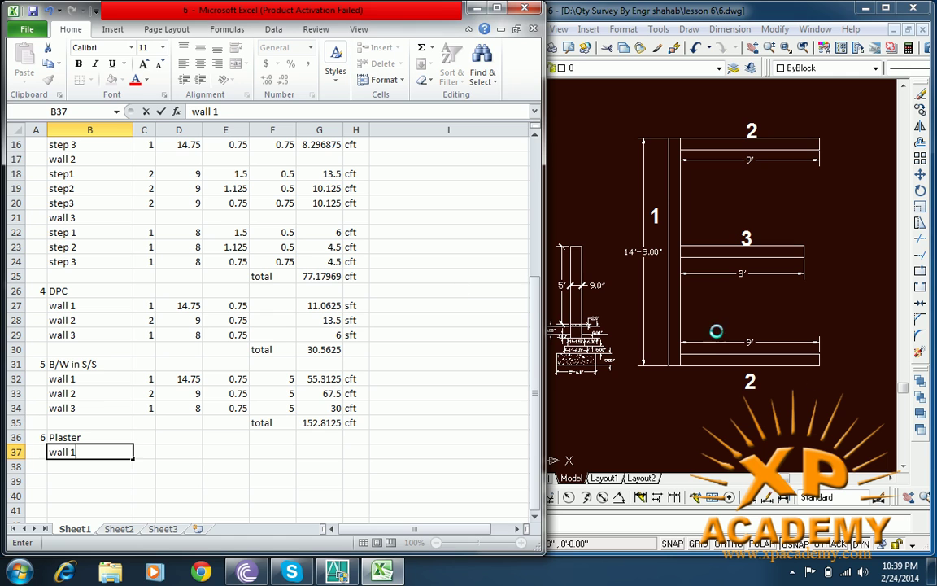
left_click(811, 378)
scroll(675, 188, "up", 2)
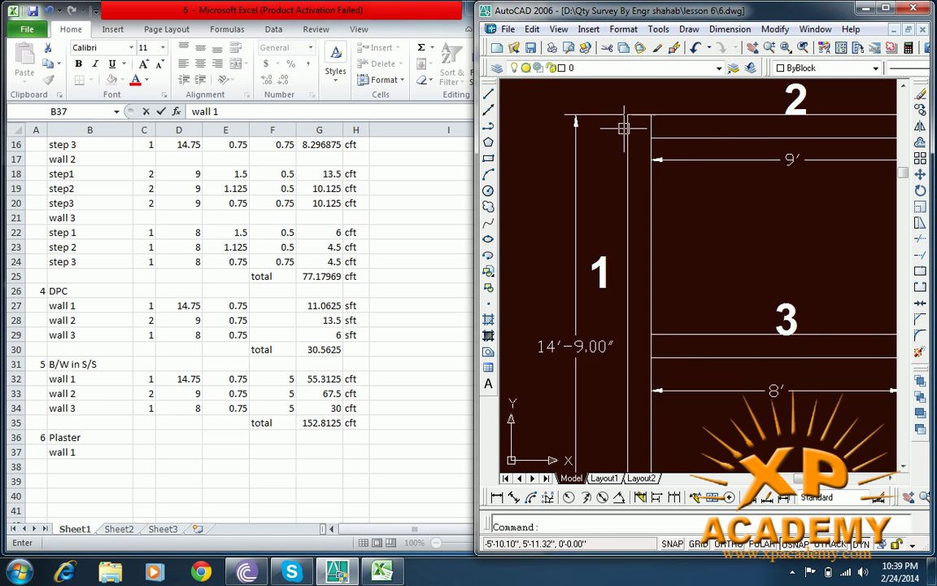
scroll(651, 171, "down", 3)
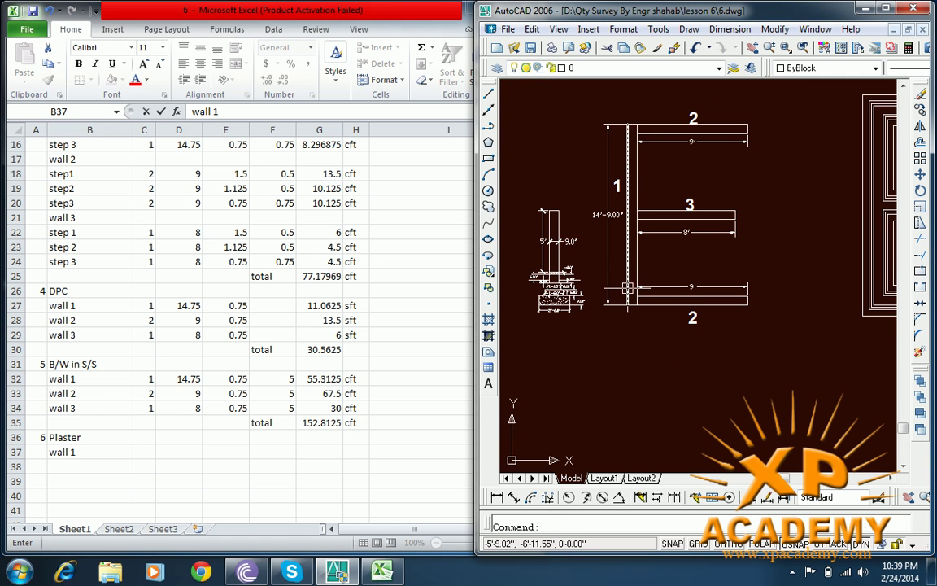
scroll(638, 122, "up", 3)
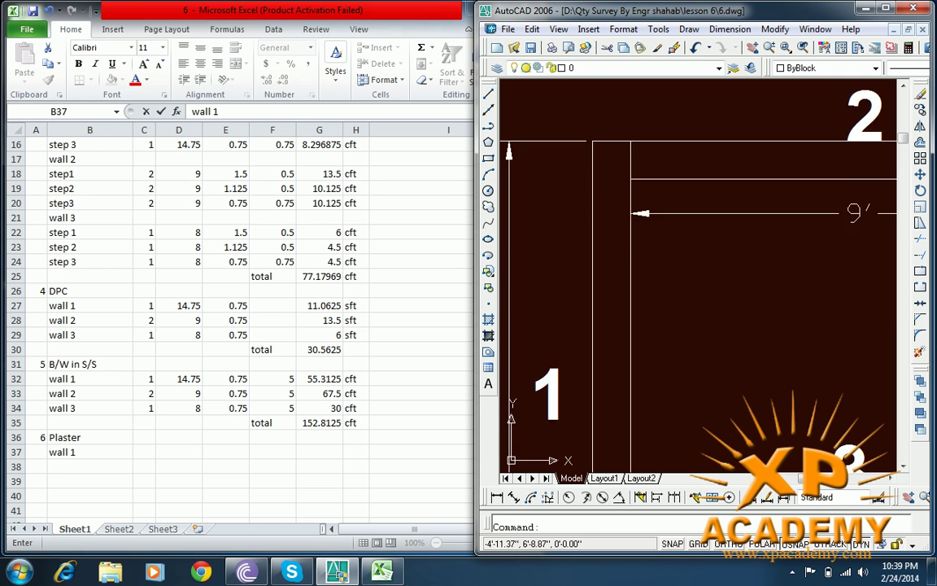
scroll(637, 122, "up", 2)
scroll(618, 147, "down", 3)
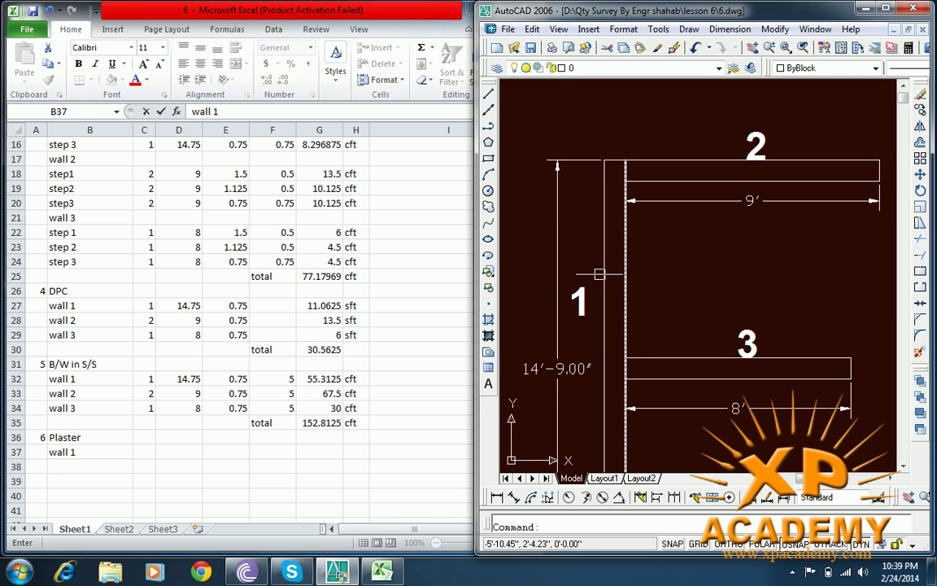
scroll(593, 364, "down", 2)
scroll(601, 319, "up", 5)
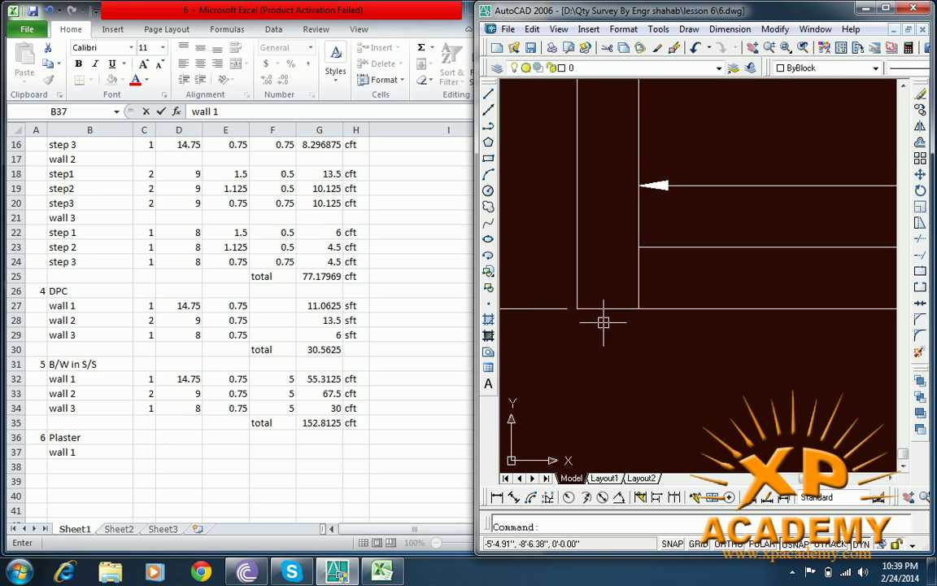
scroll(631, 313, "down", 3)
scroll(623, 318, "down", 2)
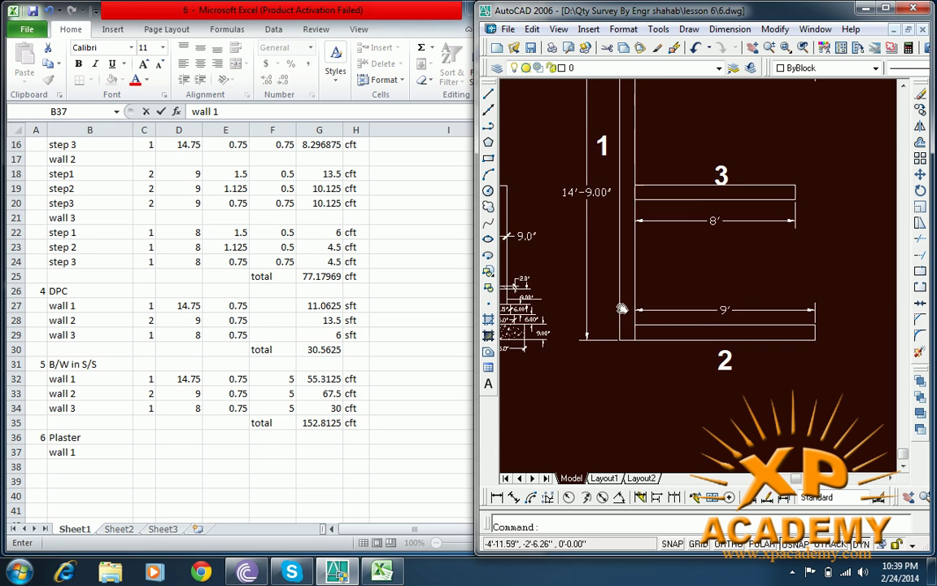
scroll(590, 269, "up", 4)
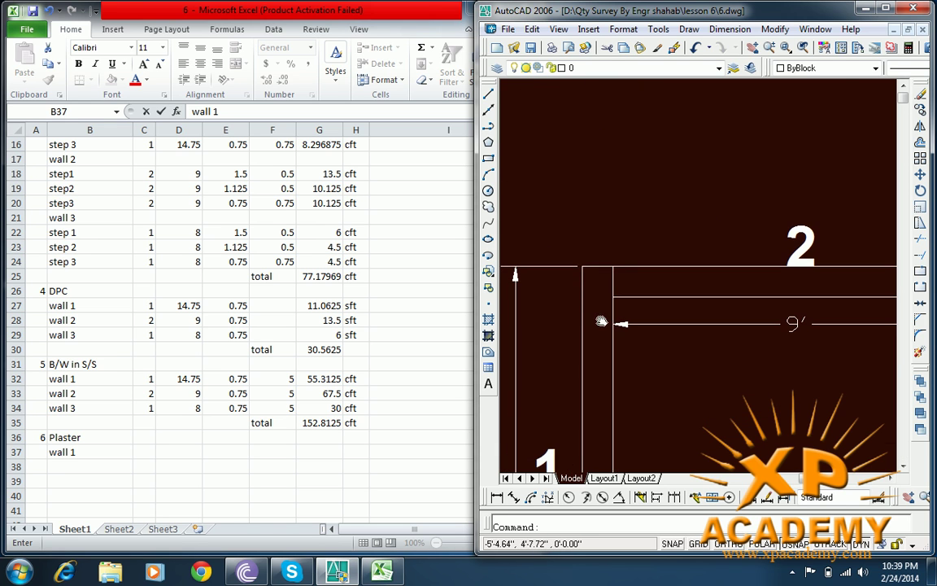
left_click_drag(602, 320, 646, 147)
scroll(640, 165, "down", 2)
left_click_drag(630, 291, 630, 240)
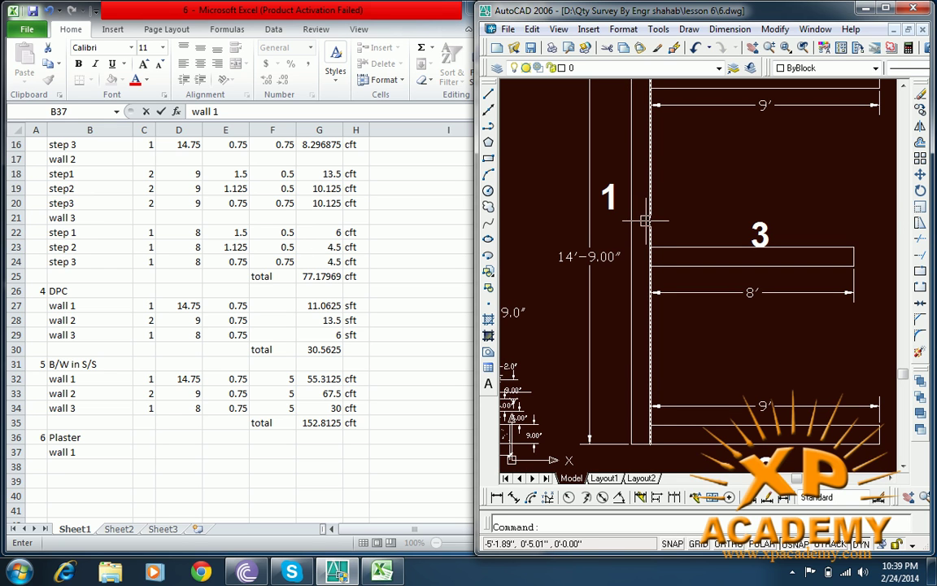
left_click_drag(637, 155, 650, 200)
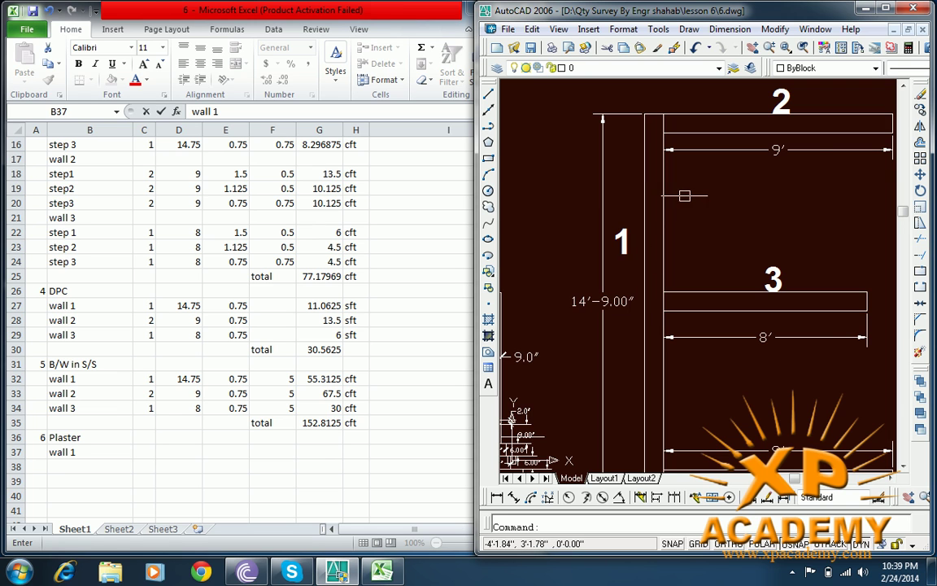
scroll(669, 177, "up", 1)
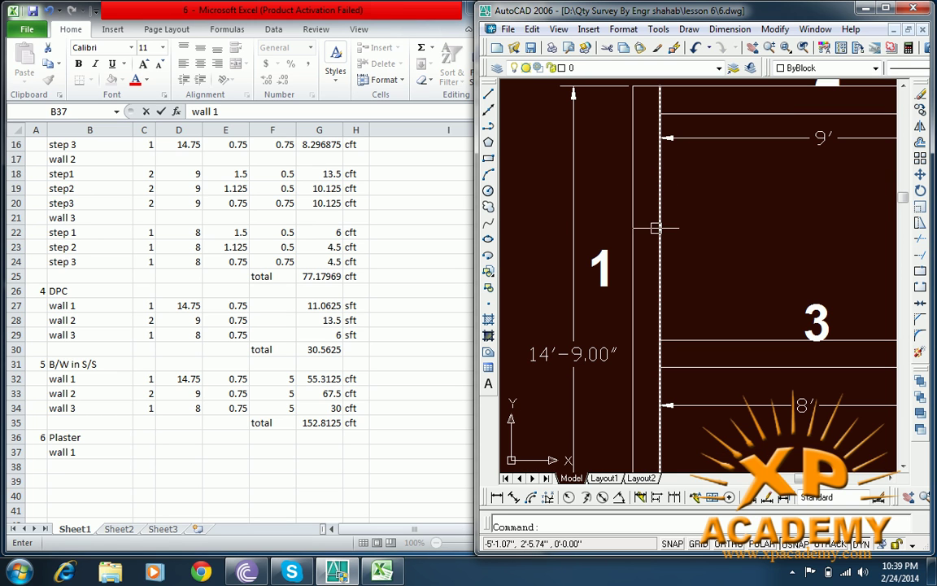
scroll(655, 279, "down", 1)
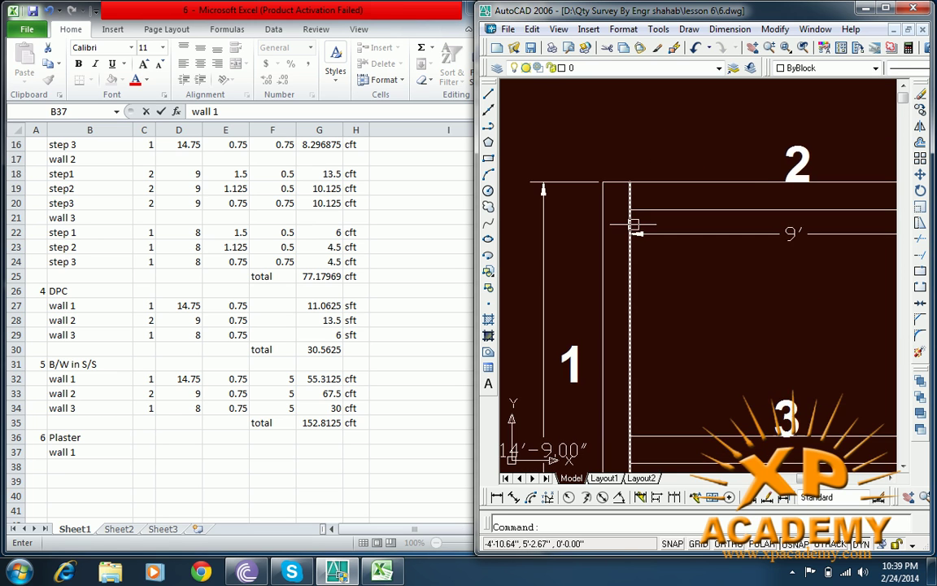
scroll(644, 261, "up", 5)
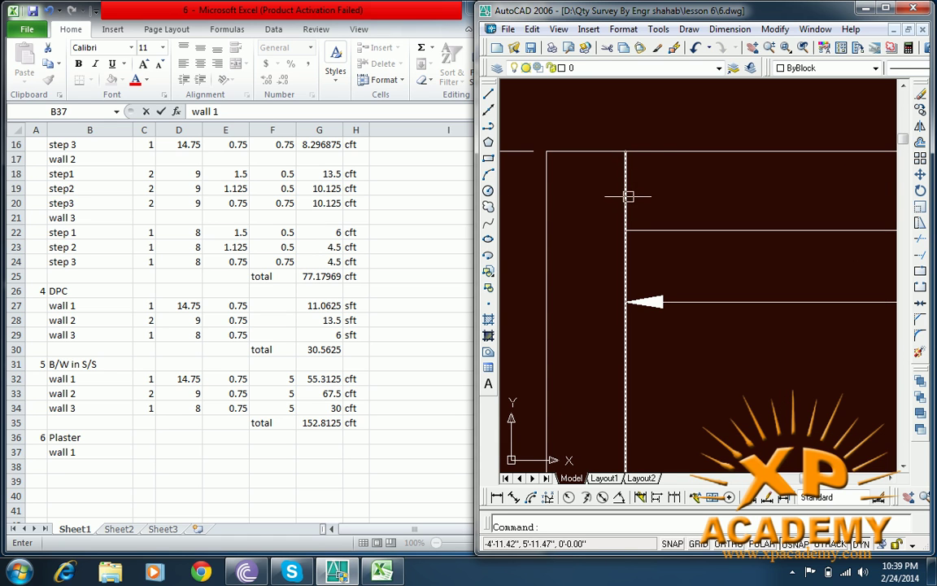
scroll(613, 232, "down", 1)
scroll(644, 178, "down", 3)
scroll(626, 324, "down", 2)
scroll(626, 324, "down", 2)
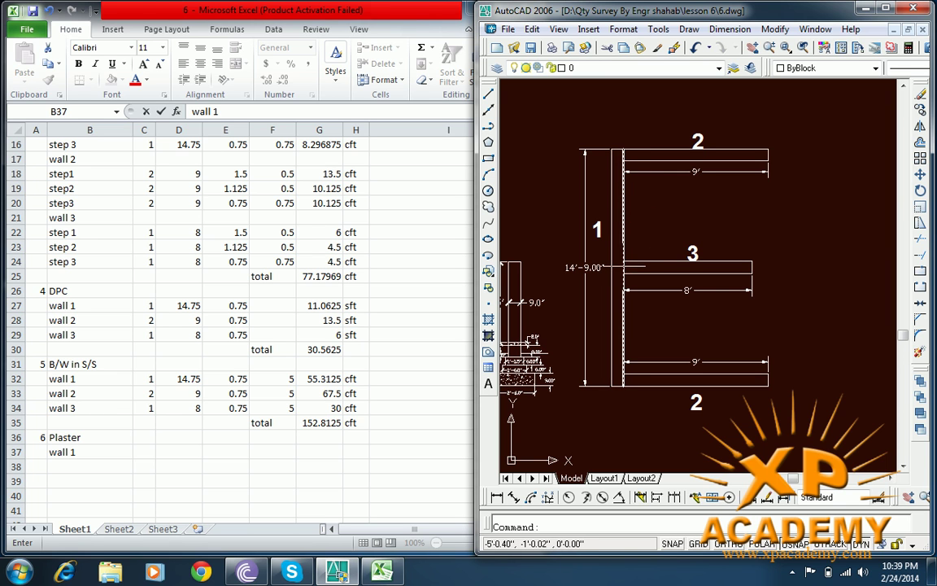
scroll(623, 275, "up", 1)
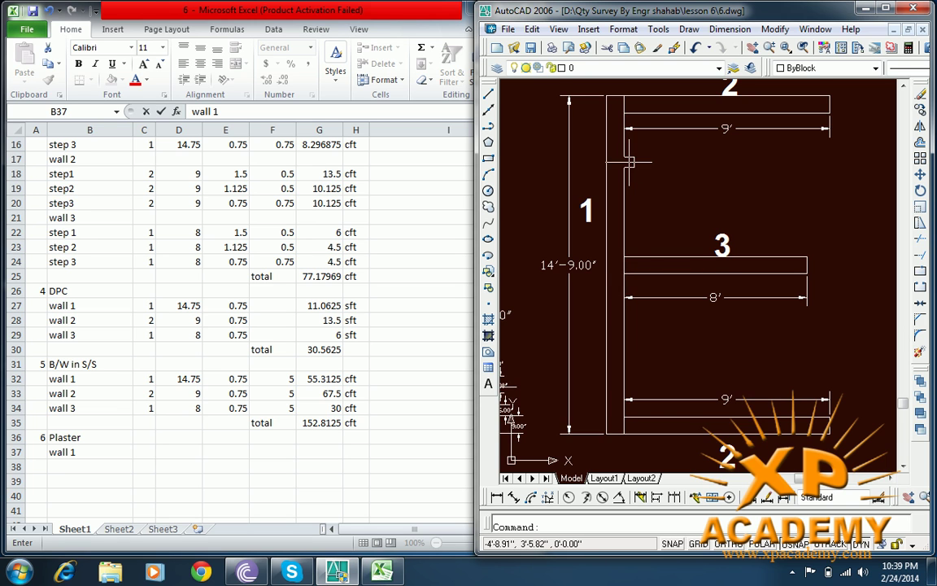
left_click_drag(627, 176, 625, 208)
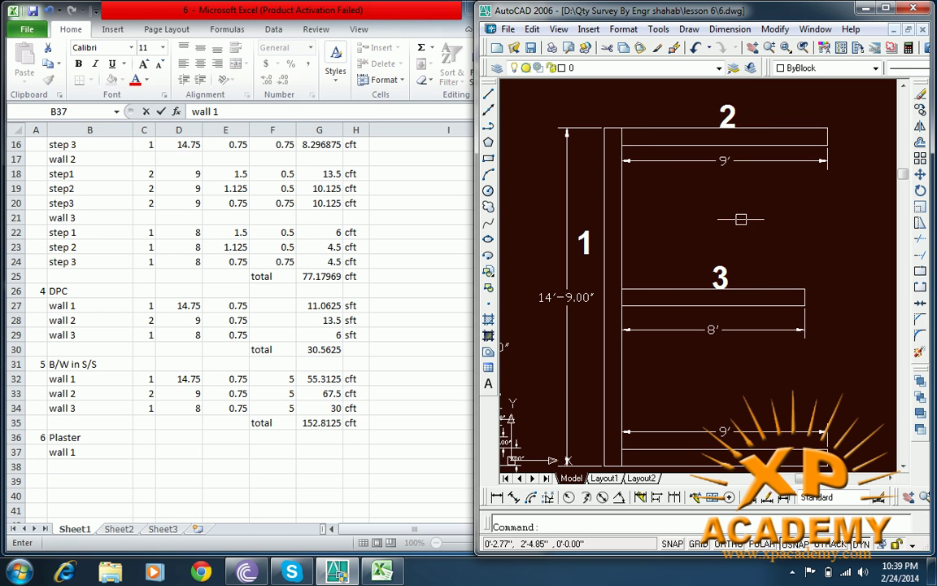
scroll(802, 123, "up", 2)
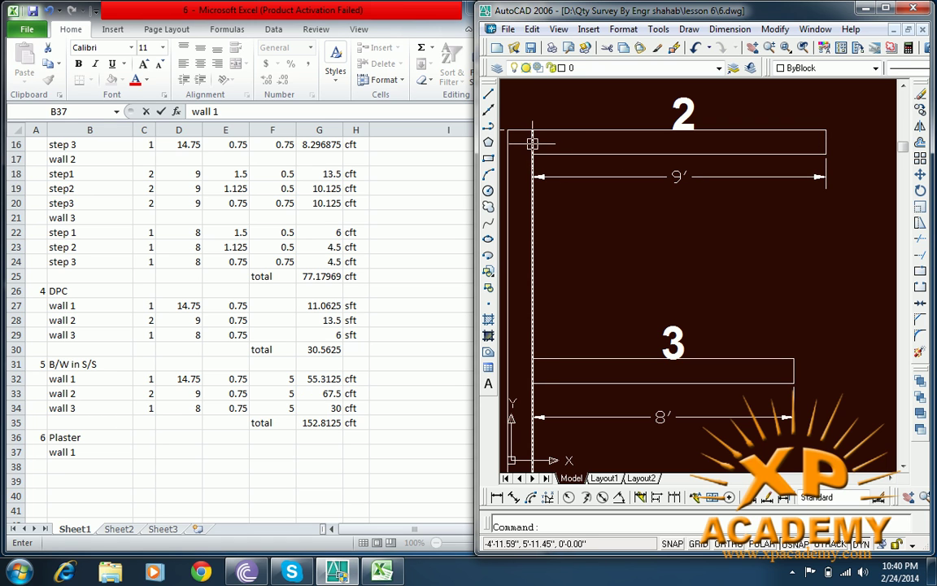
left_click_drag(638, 250, 685, 218)
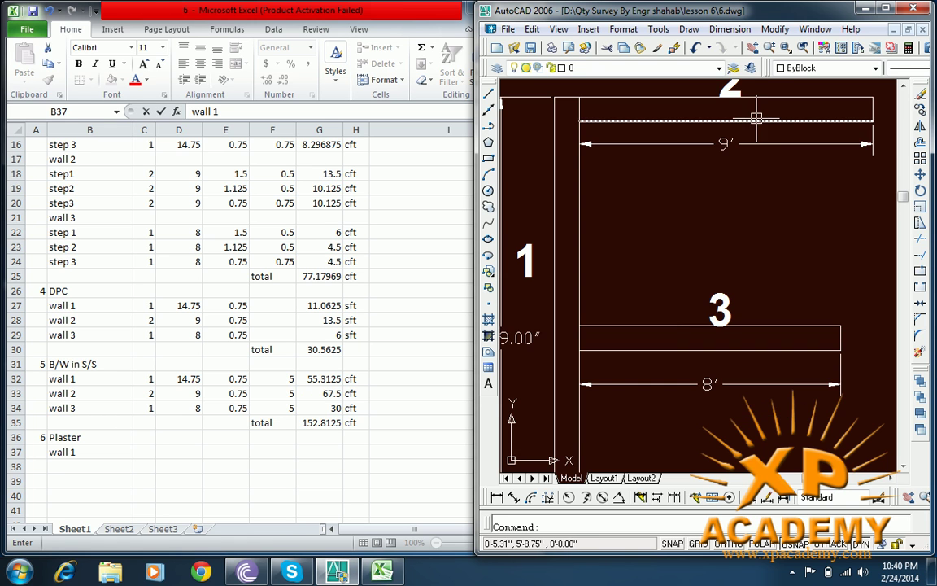
scroll(756, 117, "down", 2)
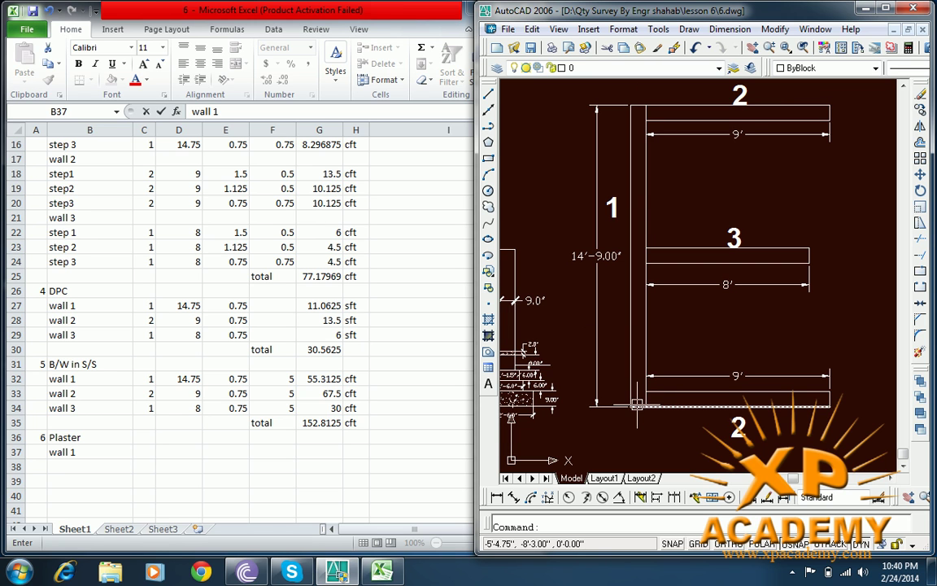
Enter 'Front/Back' in B38 with a count of 2
left_click(77, 458)
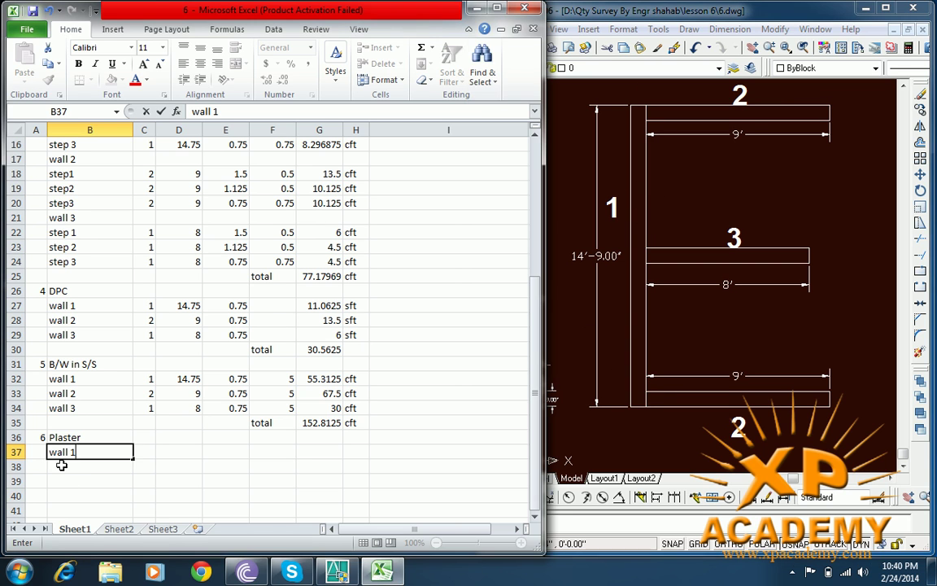
left_click(71, 472)
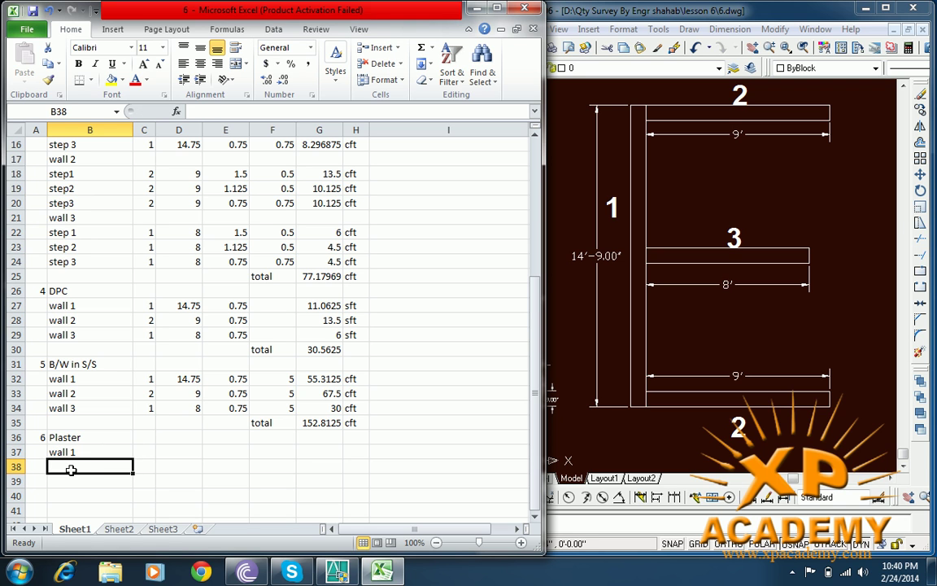
type("Front/")
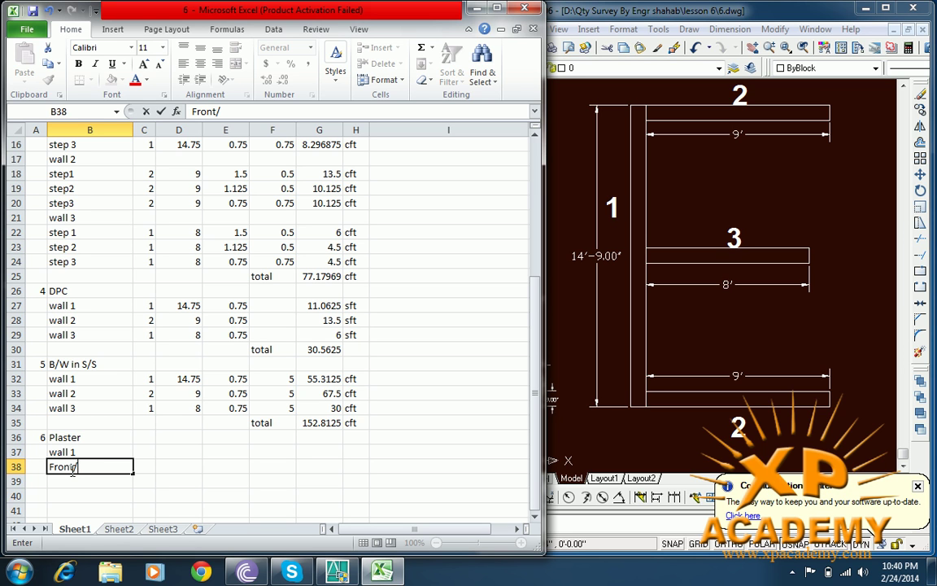
type("Back")
key("Tab")
type("2")
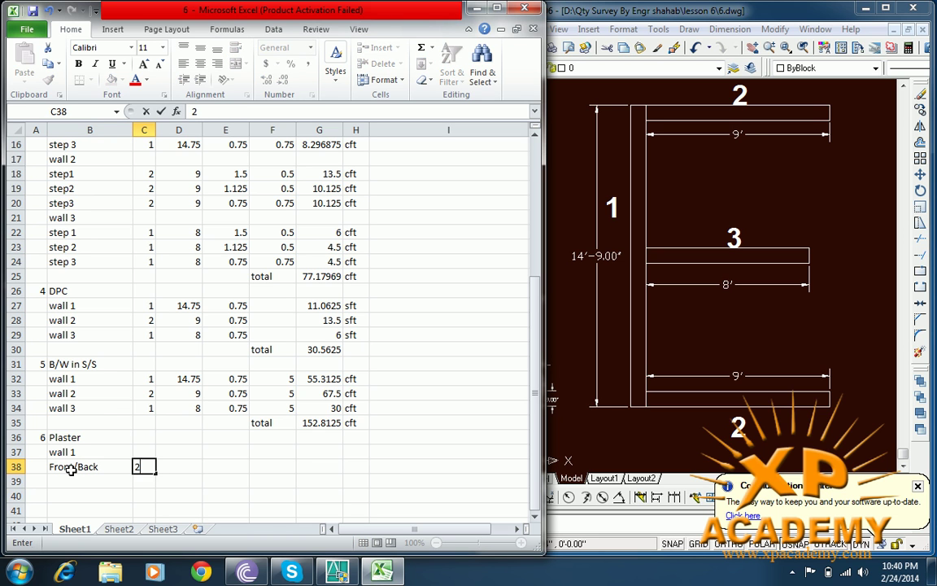
left_click(172, 466)
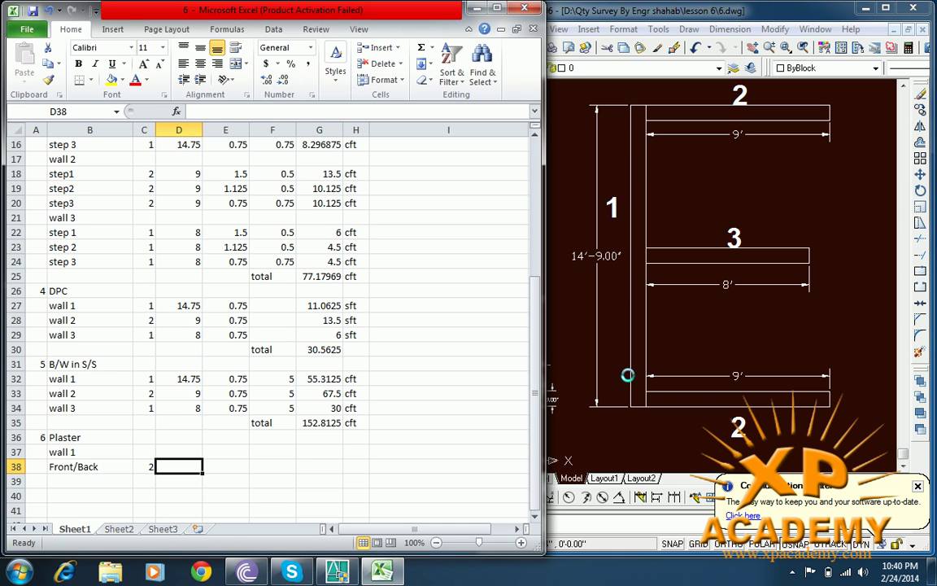
Pan and zoom the AutoCAD drawing to the footing detail
left_click(641, 325)
left_click_drag(642, 325, 784, 300)
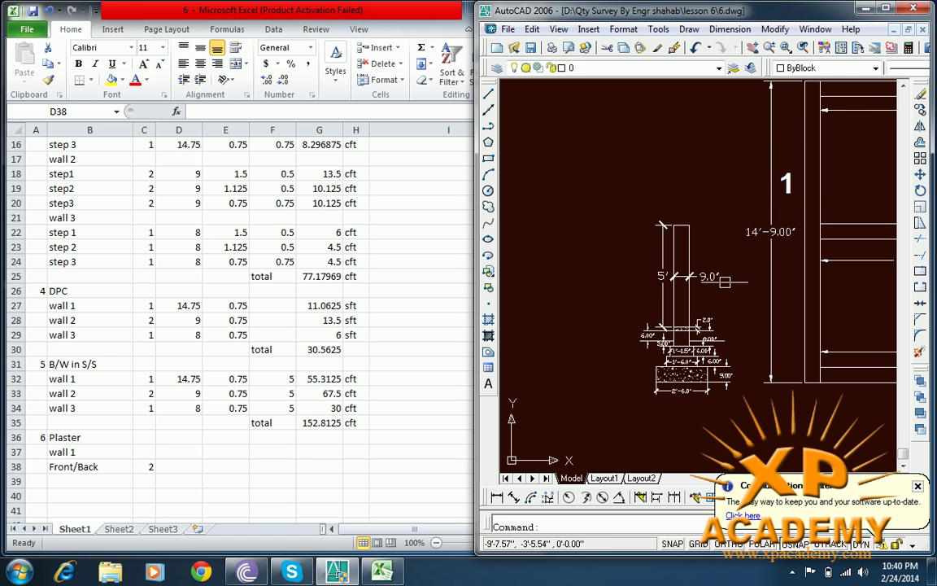
scroll(659, 323, "up", 1)
scroll(660, 323, "up", 3)
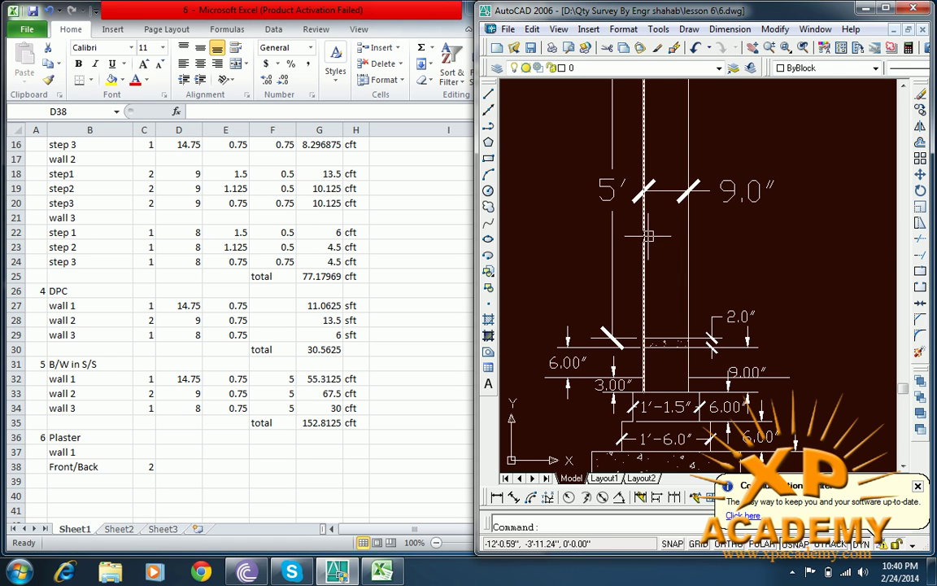
scroll(665, 300, "down", 1)
left_click_drag(665, 300, 681, 315)
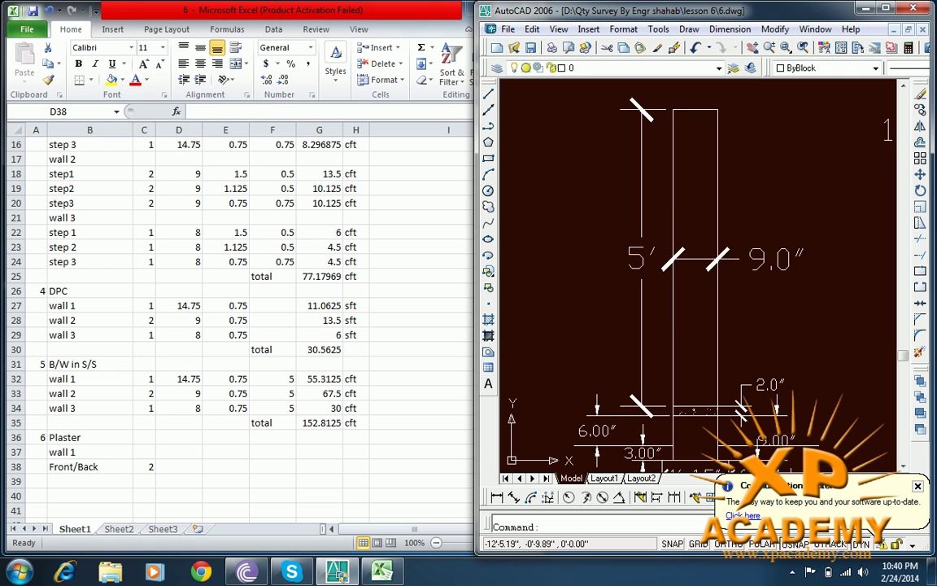
left_click_drag(637, 396, 641, 242)
scroll(640, 241, "up", 1)
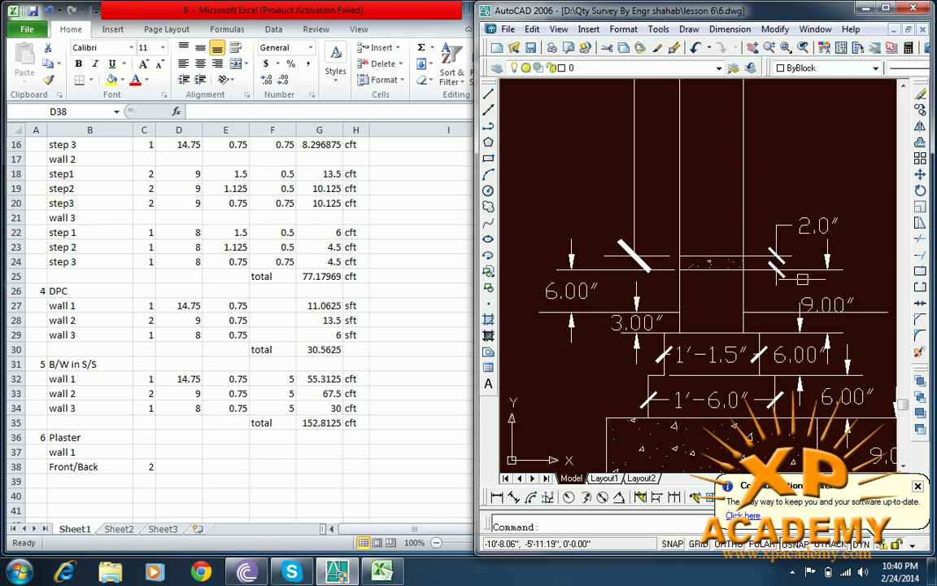
left_click_drag(617, 298, 630, 405)
scroll(630, 404, "down", 1)
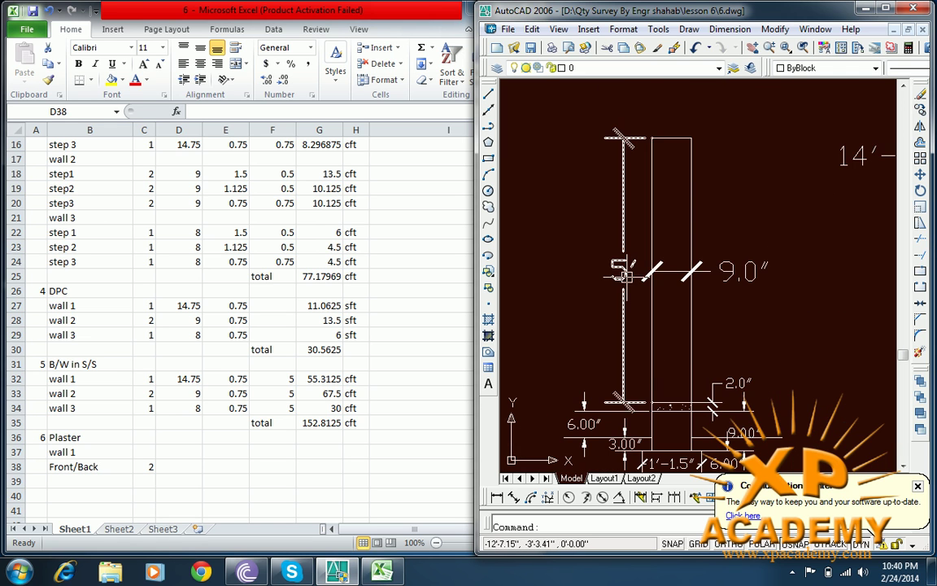
Give the Front/Back line a length of 14.75 and a height of 5.5
left_click(179, 466)
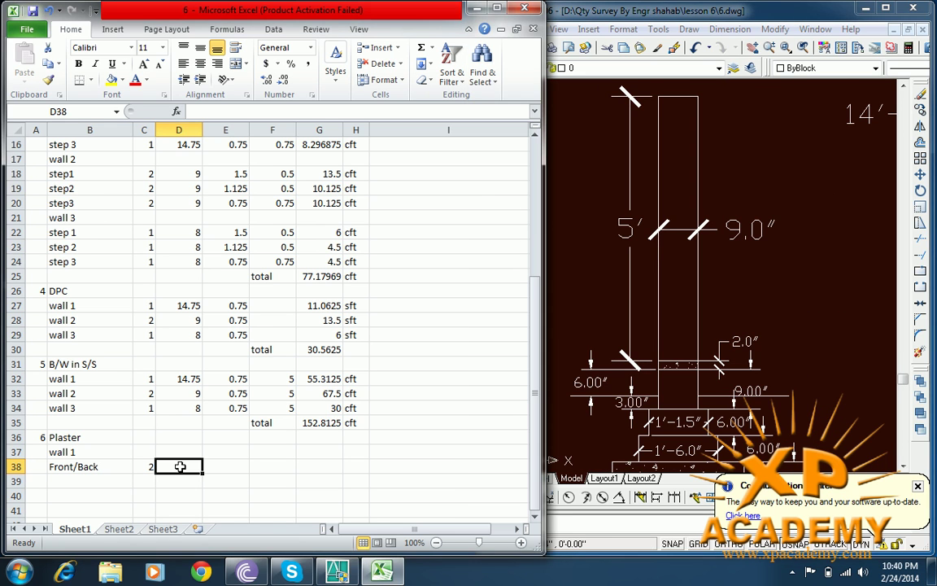
type("14.75")
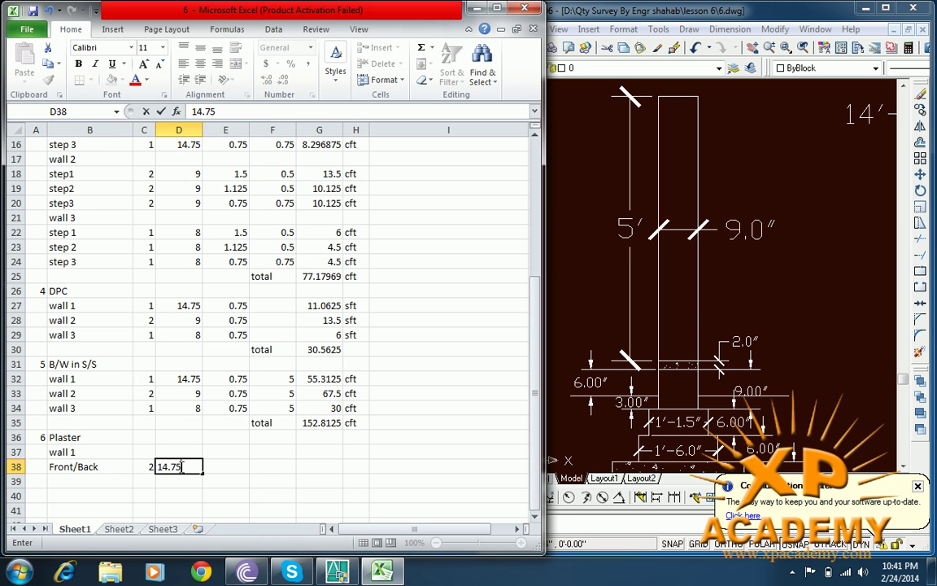
key("Tab")
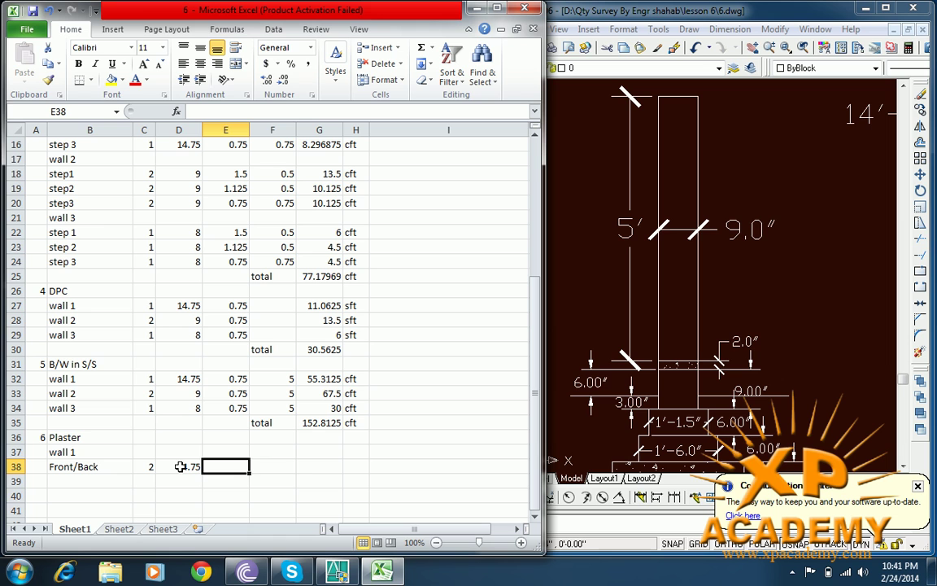
key("Tab")
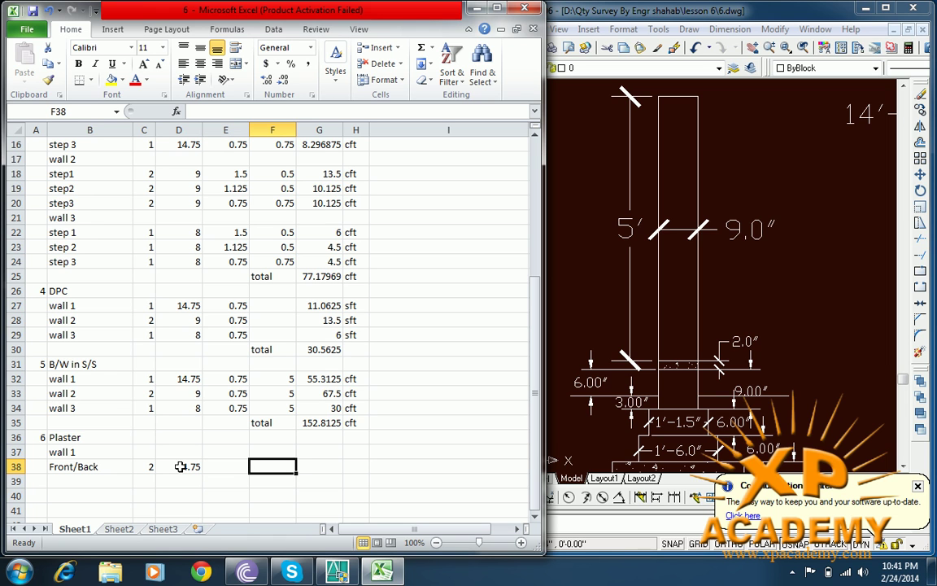
type("5.5")
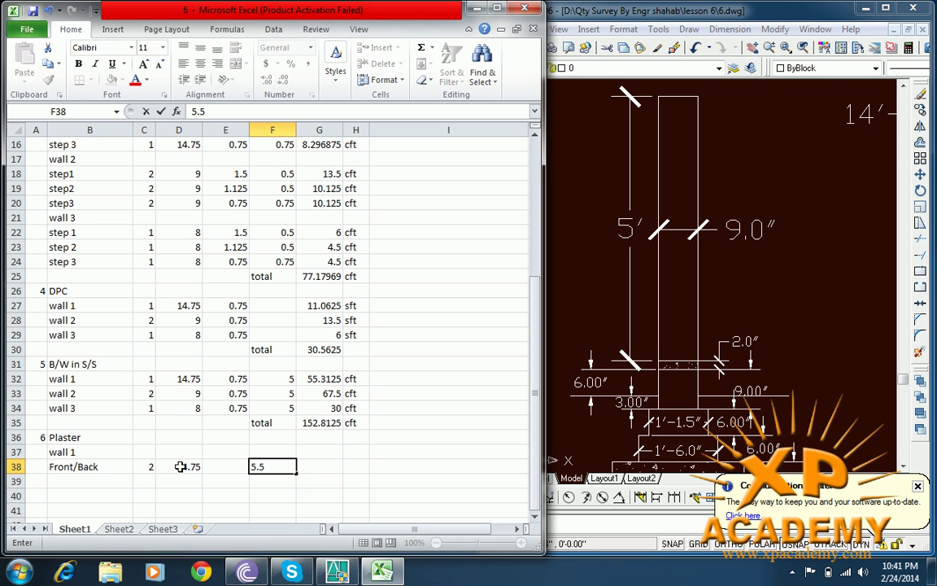
left_click(312, 466)
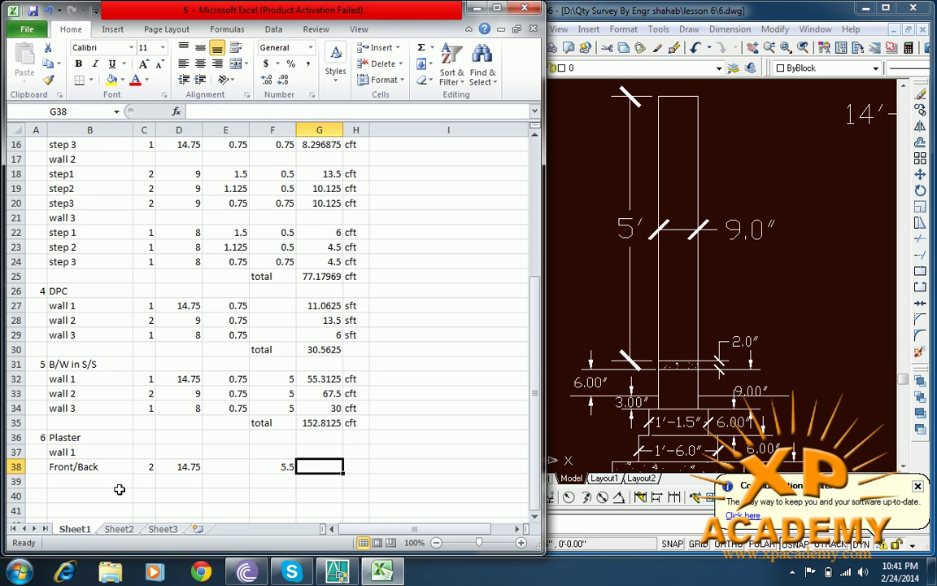
Add a 'sides' line in row 39 with count 2, thickness 0.75 and height 5.5
left_click(71, 479)
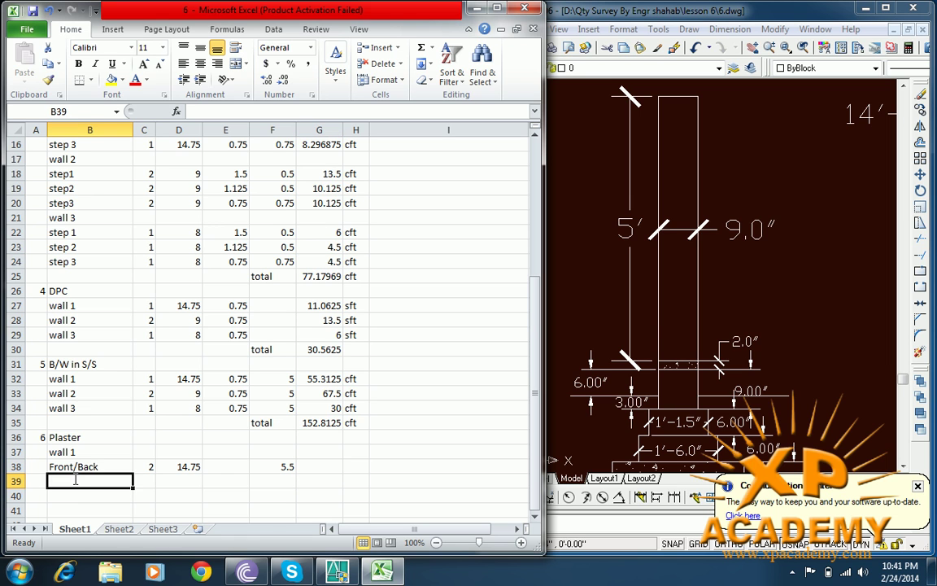
type("sides")
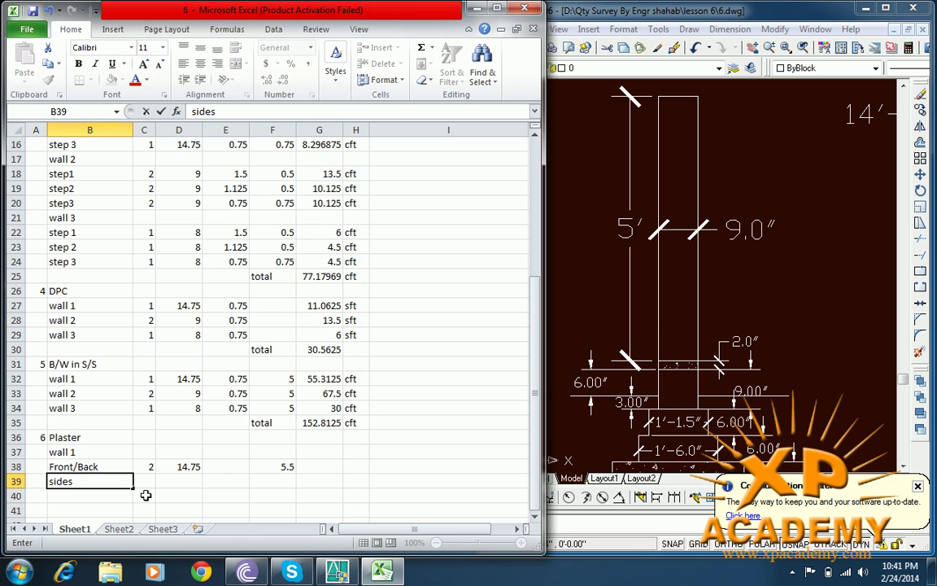
left_click(145, 494)
left_click(154, 482)
type("2")
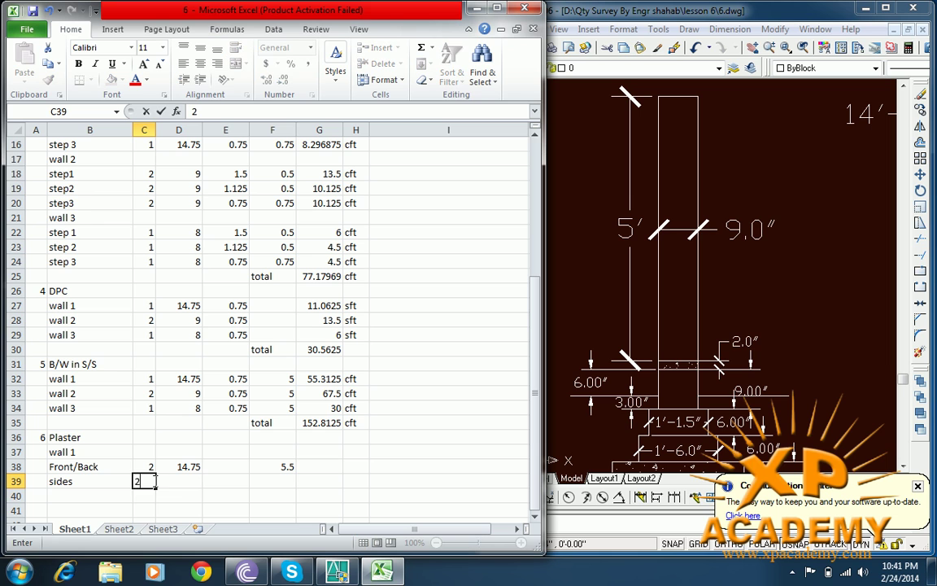
left_click(193, 481)
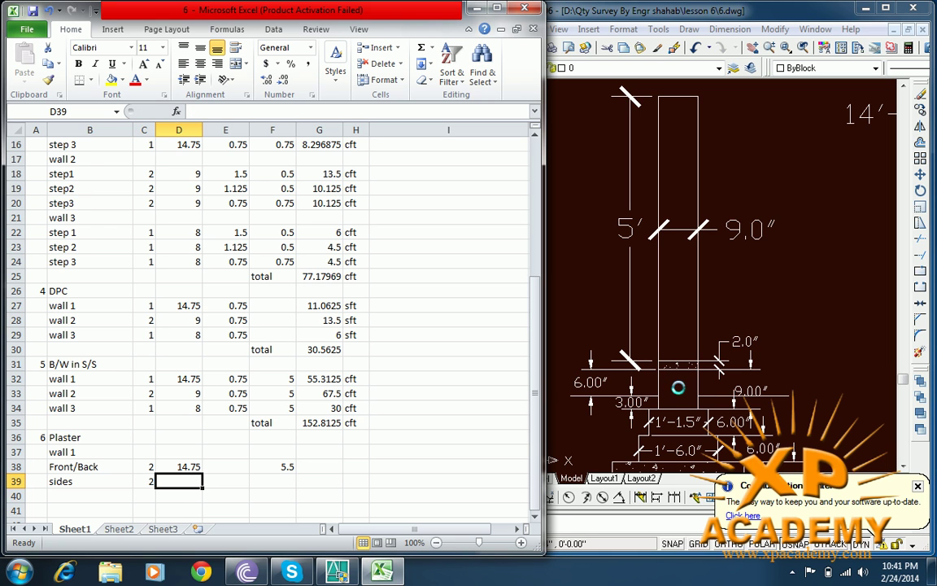
left_click(235, 479)
type("0.")
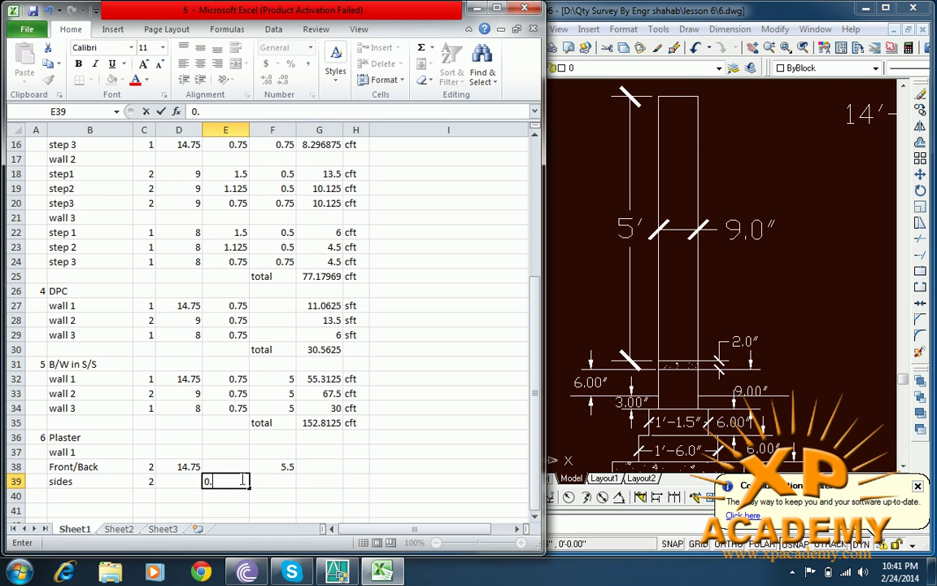
type("5")
key("Tab")
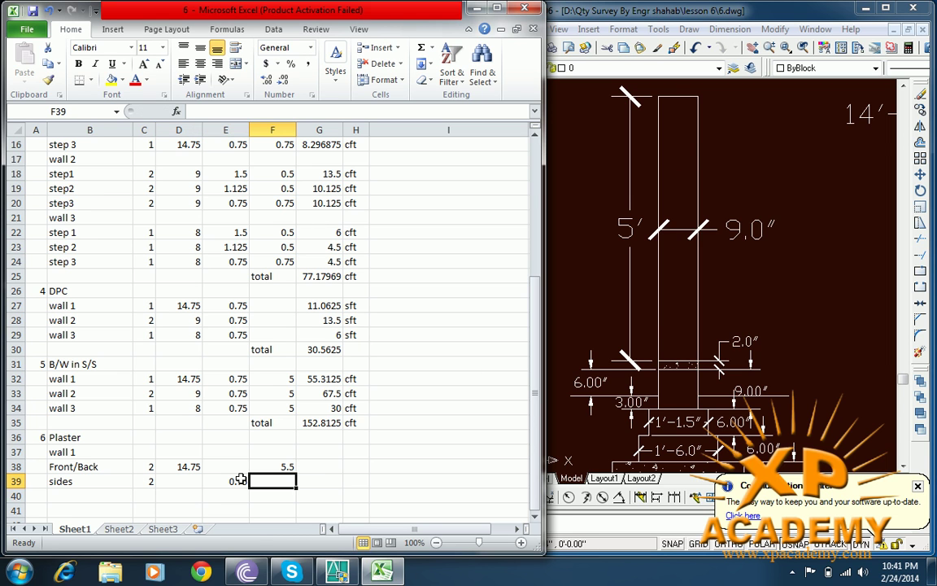
type("5.5")
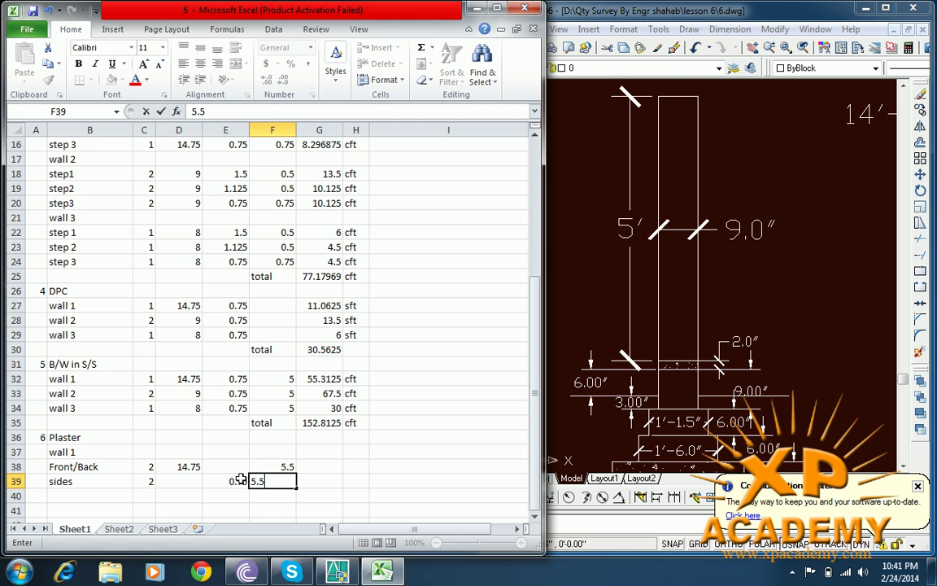
key("Tab")
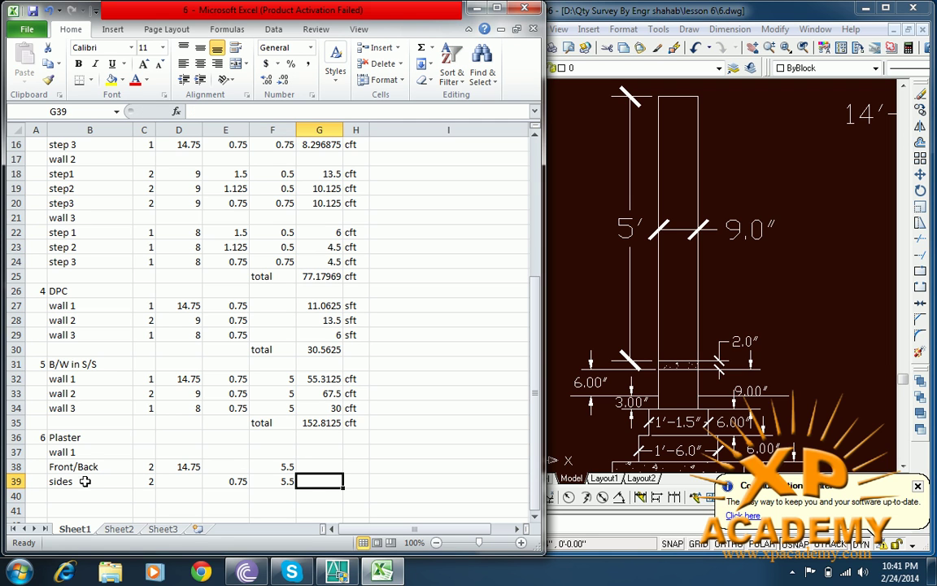
left_click(69, 497)
scroll(118, 467, "down", 1)
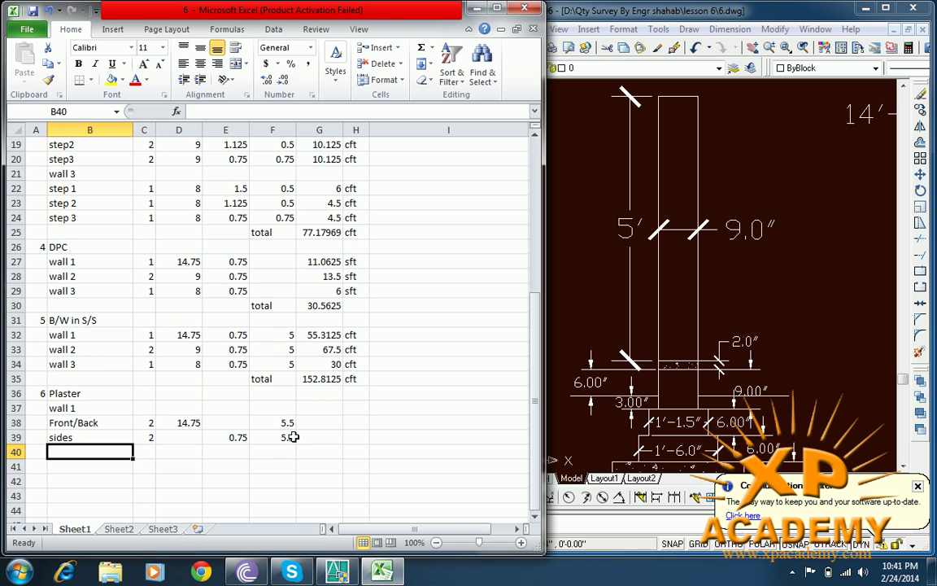
left_click(293, 423)
left_click(330, 423)
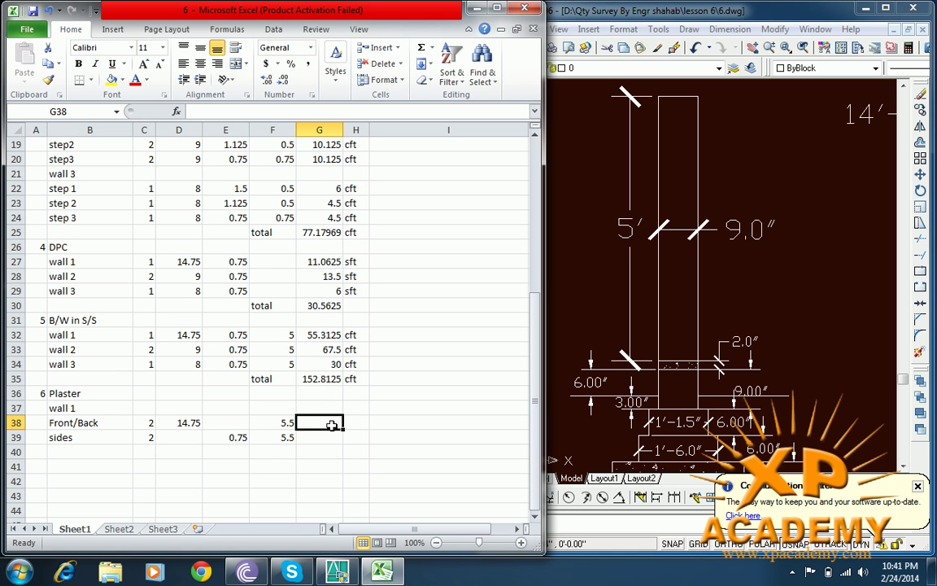
Compute the Front/Back plaster in G38 with =C38*D38*F38, giving 162.25
type("-")
key("BackSpace")
type("=")
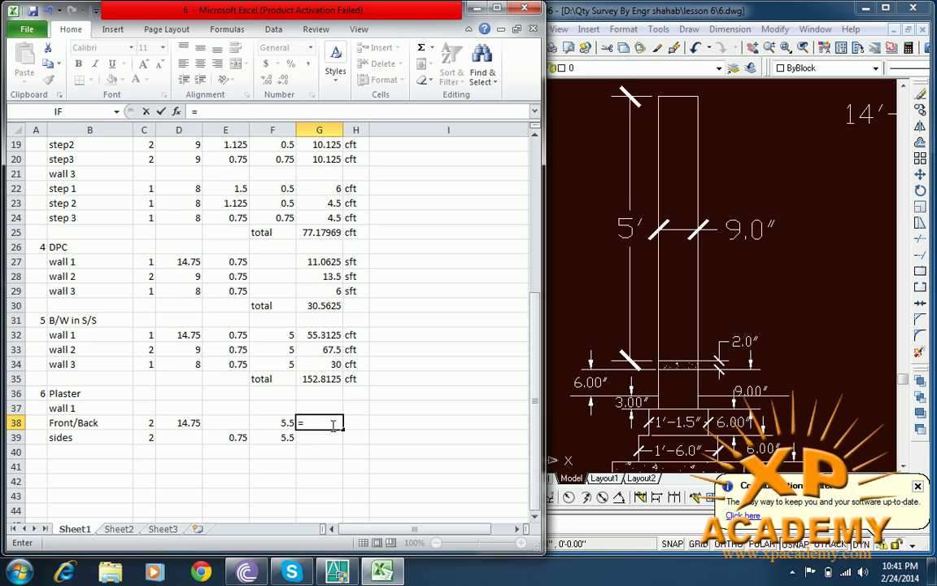
left_click(145, 424)
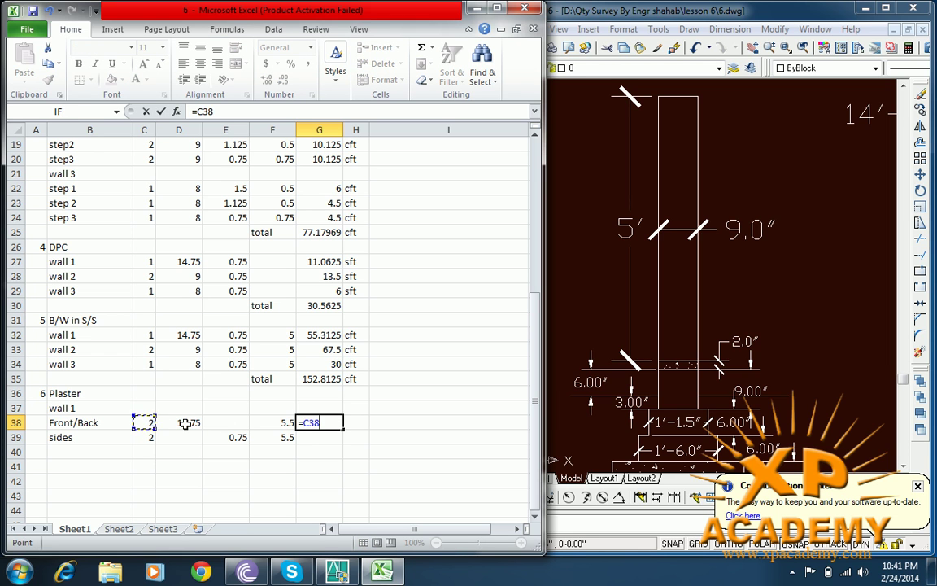
left_click(186, 424)
type("*")
left_click(288, 424)
key("Return")
Compute the sides plaster in G39 with =C39*E39*F39, giving 8.25
left_click(157, 440)
left_click(318, 439)
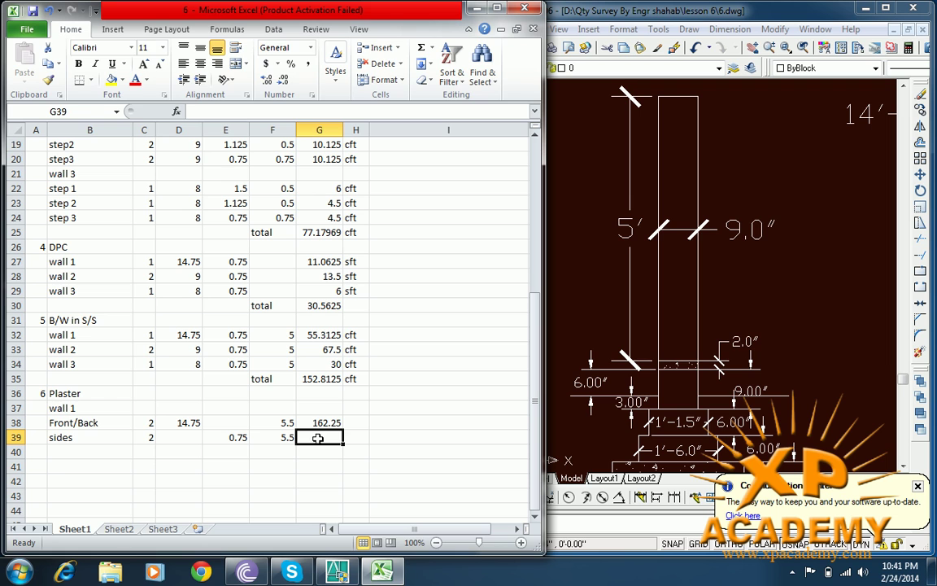
type("=")
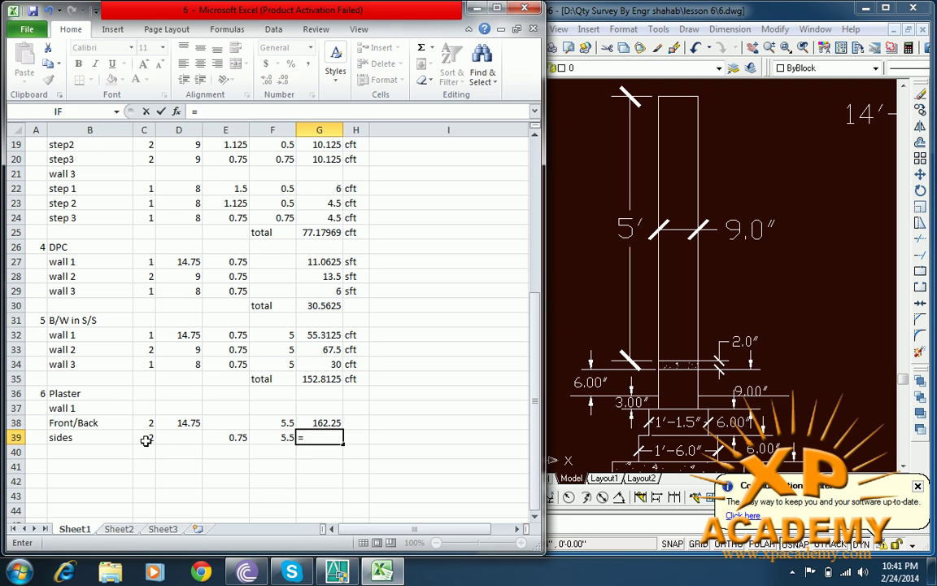
left_click(152, 439)
type("*")
left_click(230, 439)
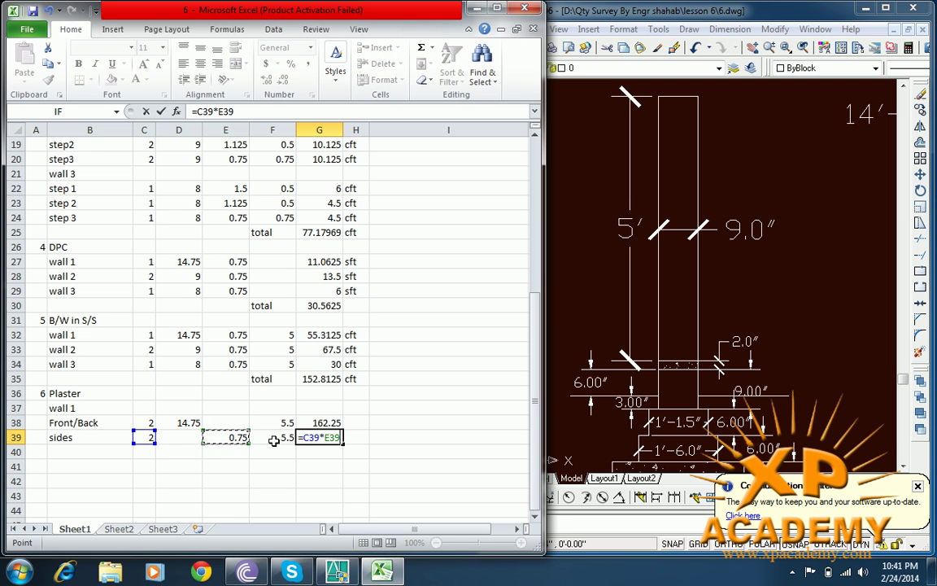
type("*")
left_click(286, 438)
key("Return")
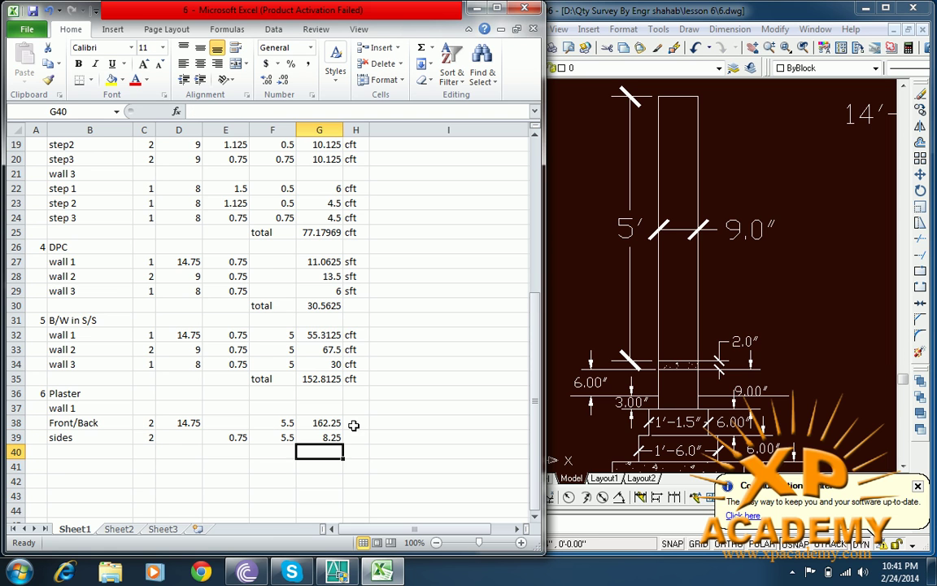
Label both quantities sft and start a 'wall 2' row in B40
left_click(353, 423)
type("sft")
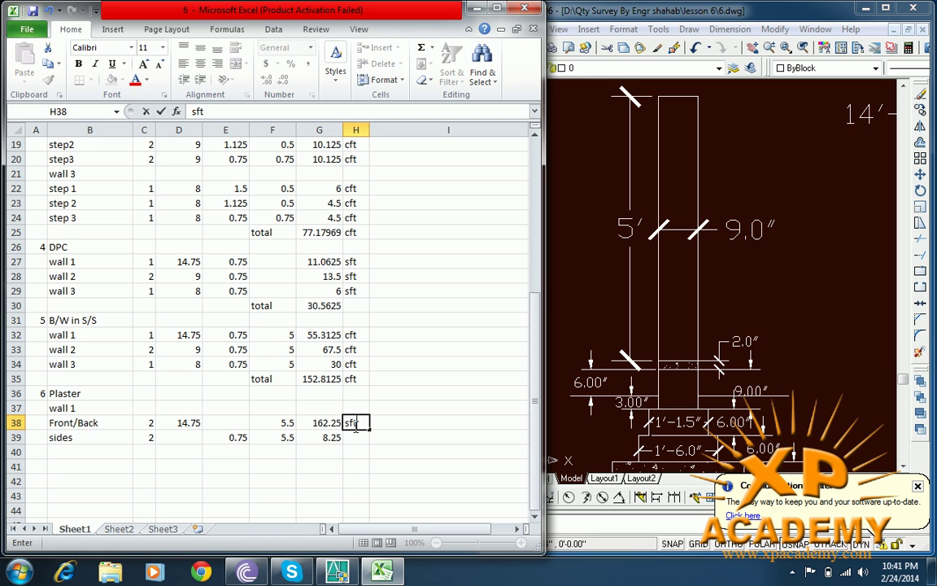
left_click(354, 438)
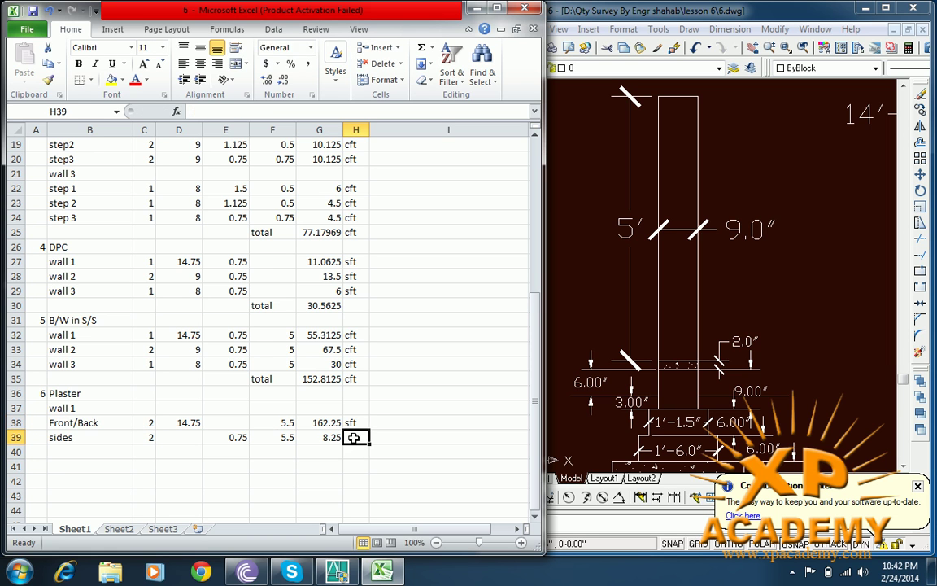
type("sft")
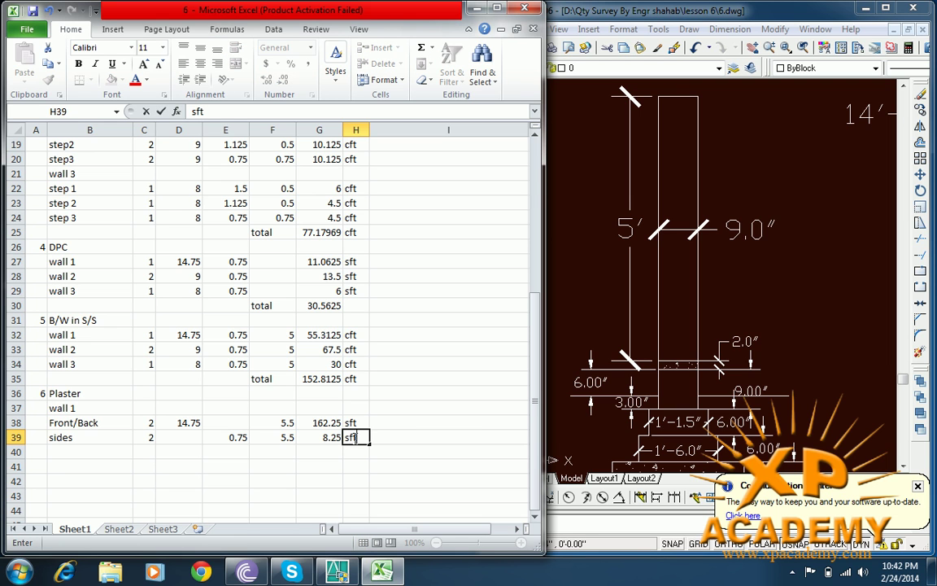
left_click(70, 448)
type("wall 2")
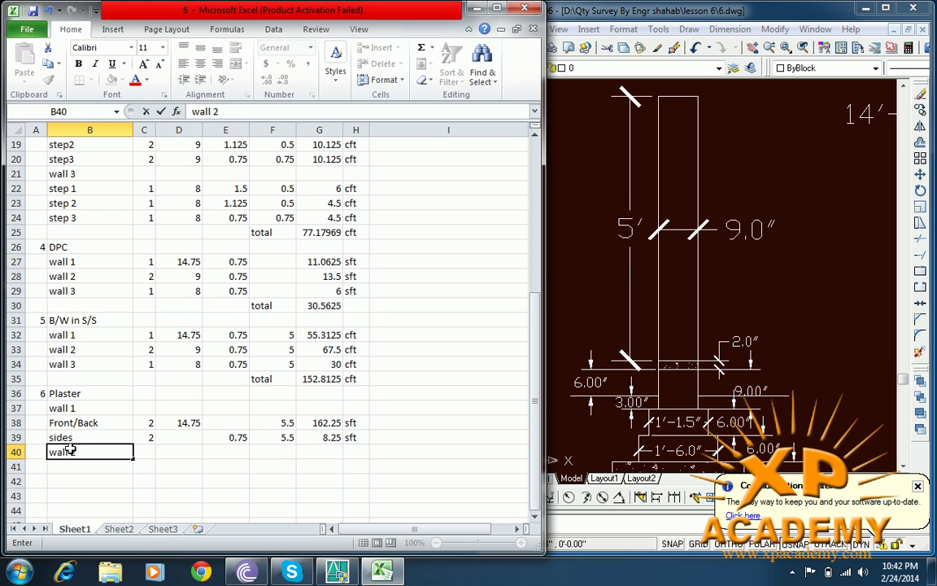
key("Tab")
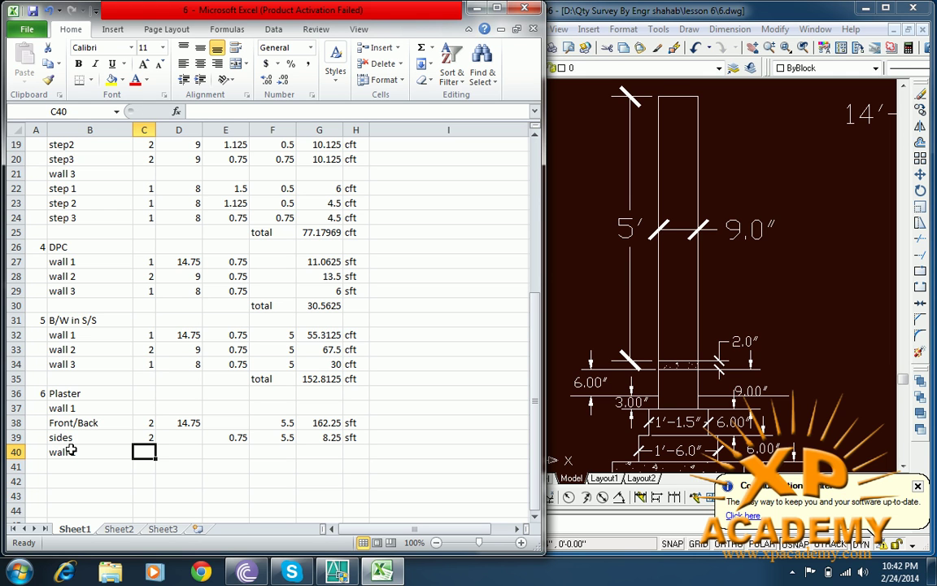
Zoom the AutoCAD plan to check walls 1, 2 and 3, then return to Excel
left_click(671, 373)
scroll(672, 370, "down", 2)
scroll(618, 342, "down", 2)
scroll(732, 209, "up", 2)
scroll(738, 193, "up", 2)
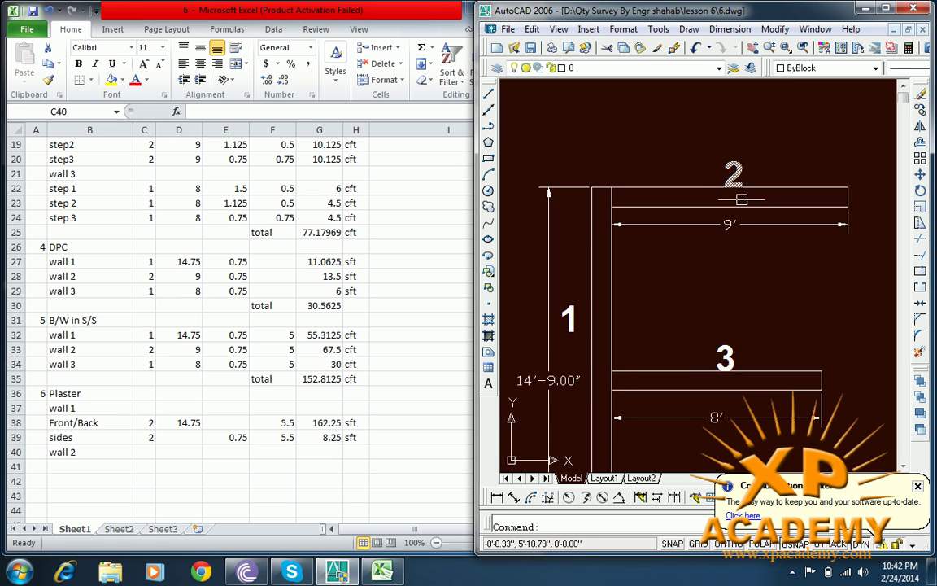
scroll(732, 325, "down", 1)
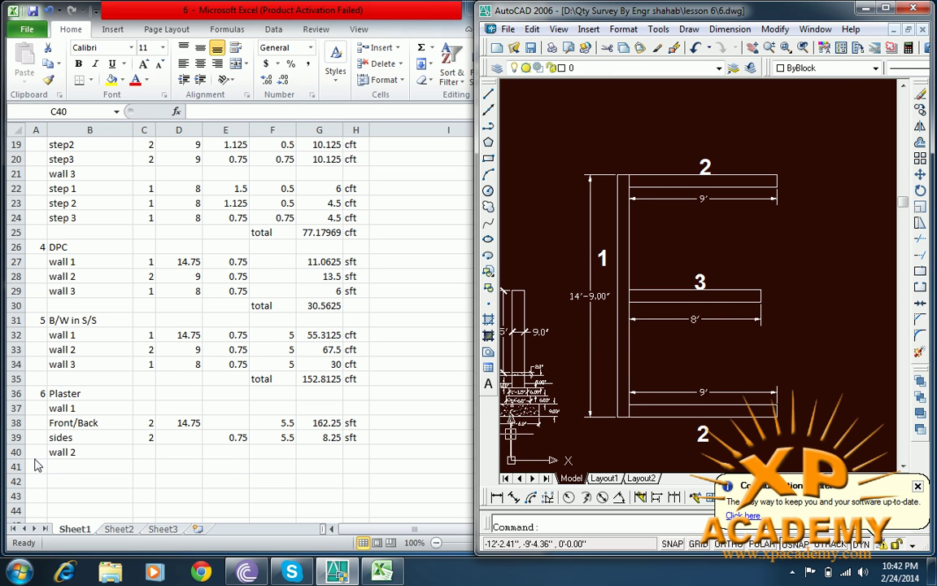
left_click(73, 466)
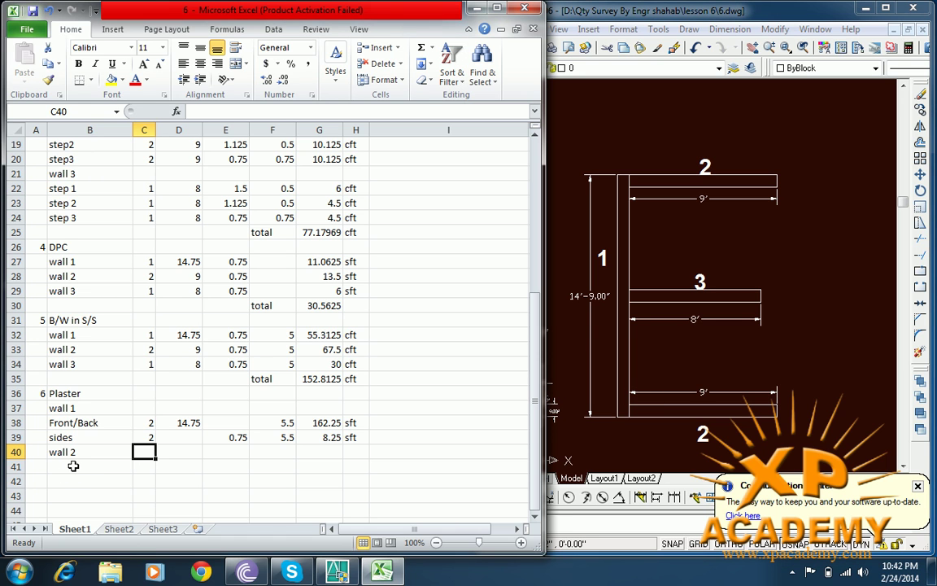
Enter the wall 2 Front/Back line with quantity 4, length 9 and height 5.5
left_click(73, 465)
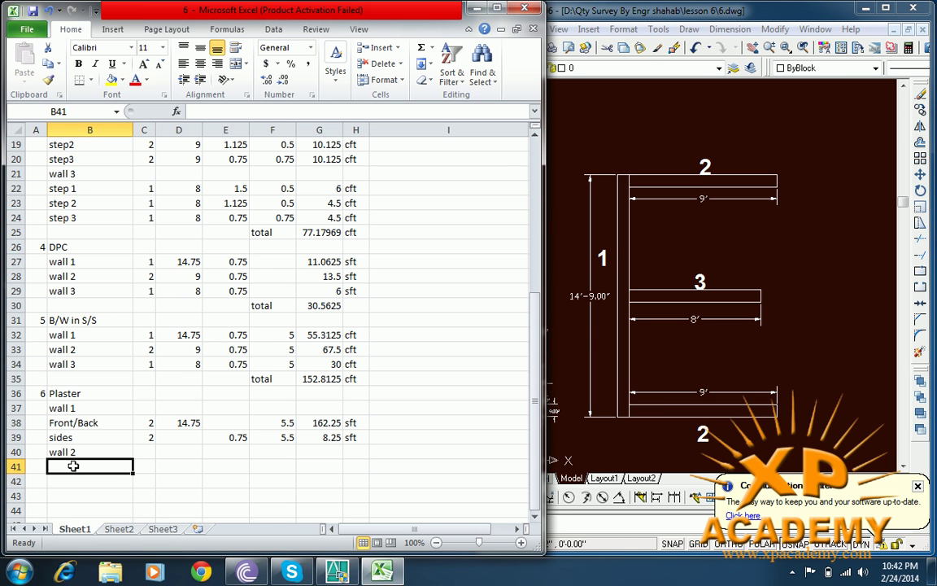
type("front")
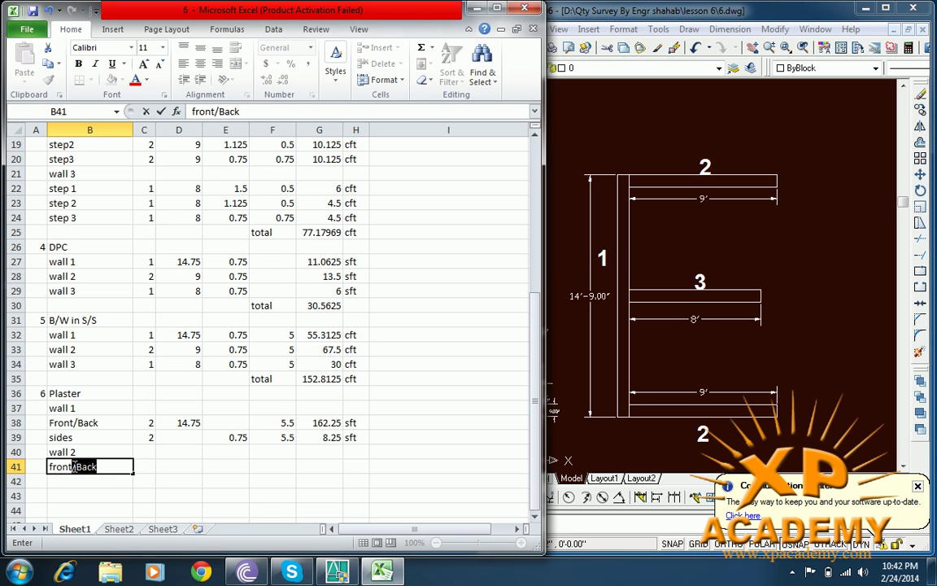
key("Delete")
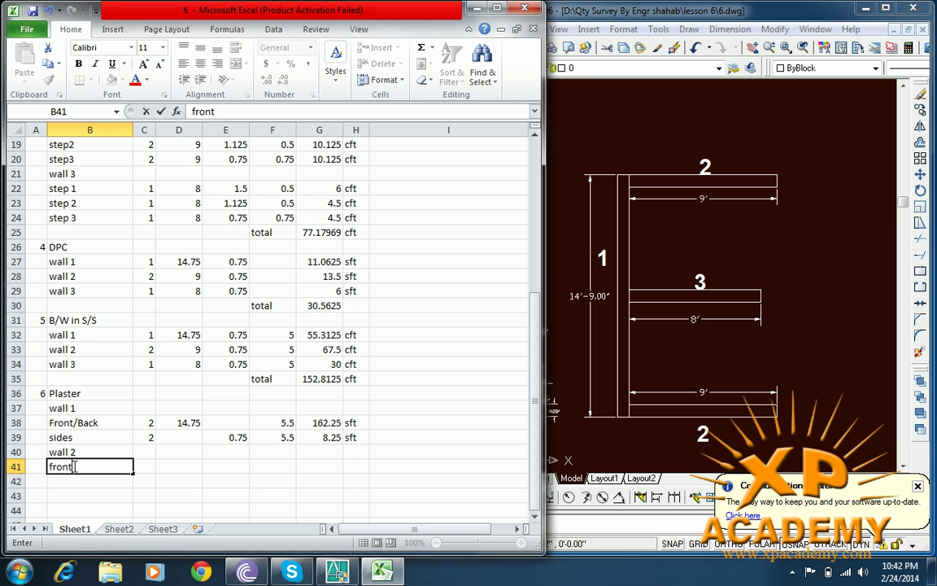
type("/")
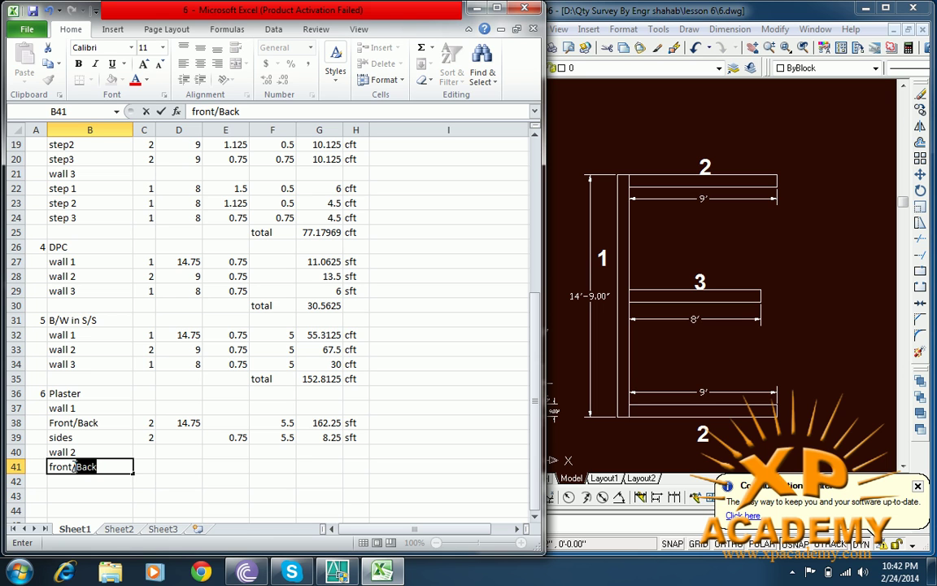
key("Tab")
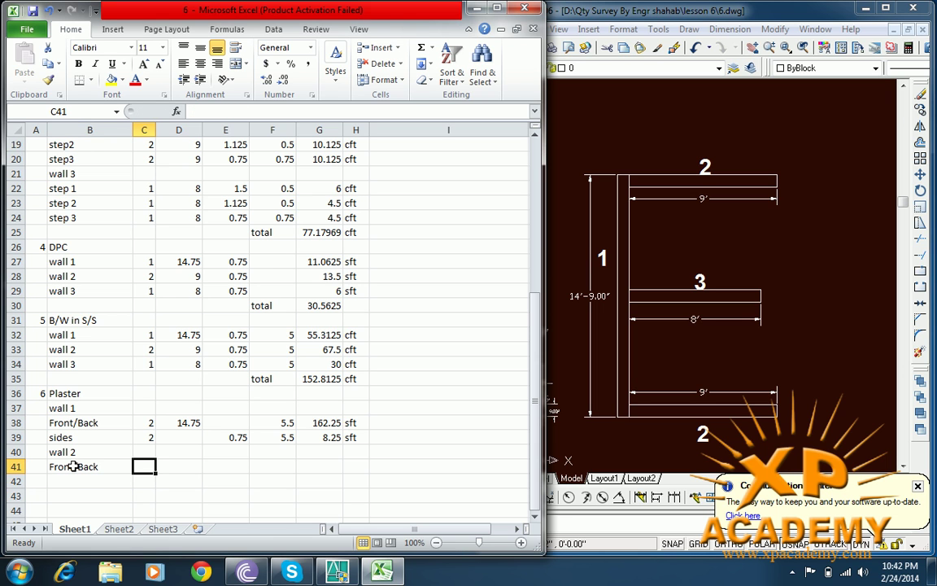
type("4")
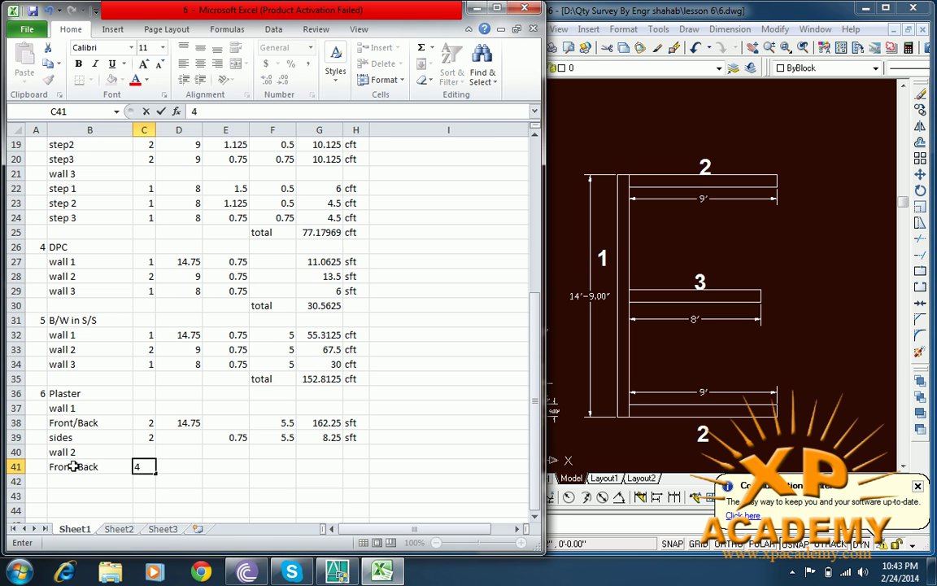
key("Tab")
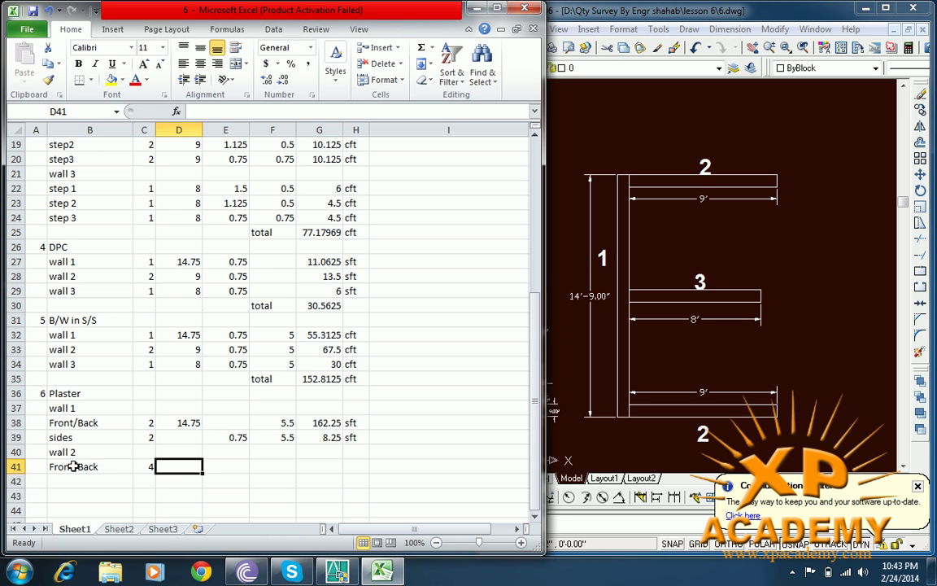
type("9")
key("Tab")
key("Tab")
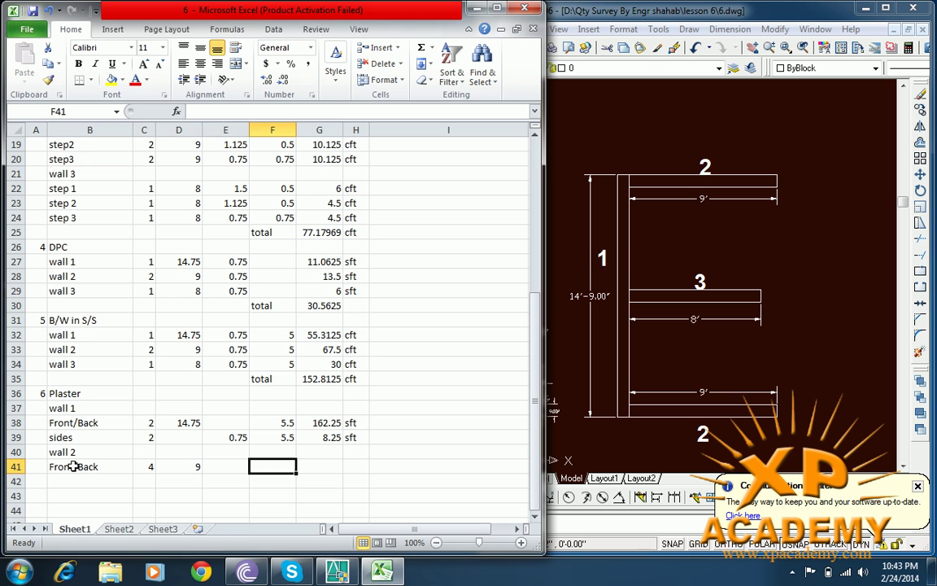
type("5.5")
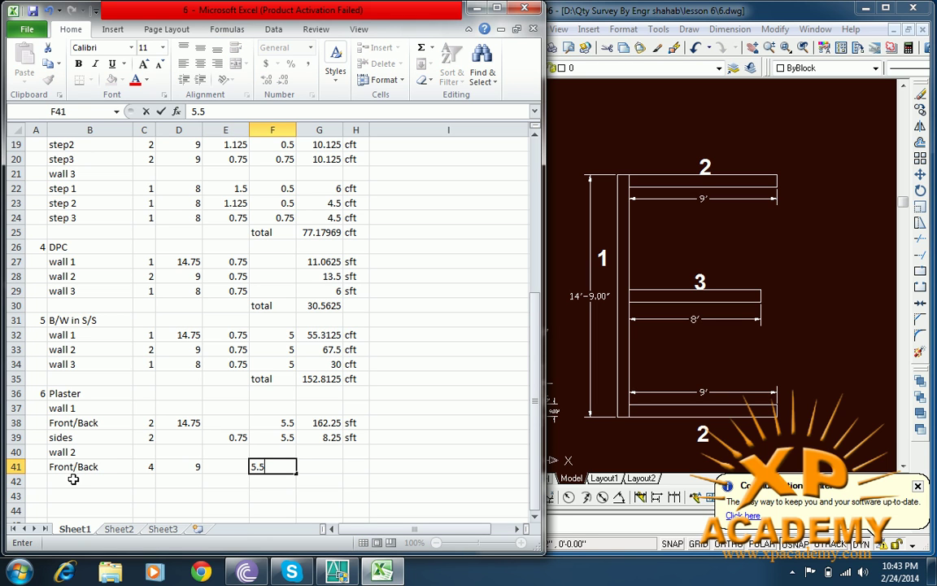
left_click(74, 479)
Add wall 3 with a Front/Back line of quantity 2, length 8 and height 5.5
type("wall 3")
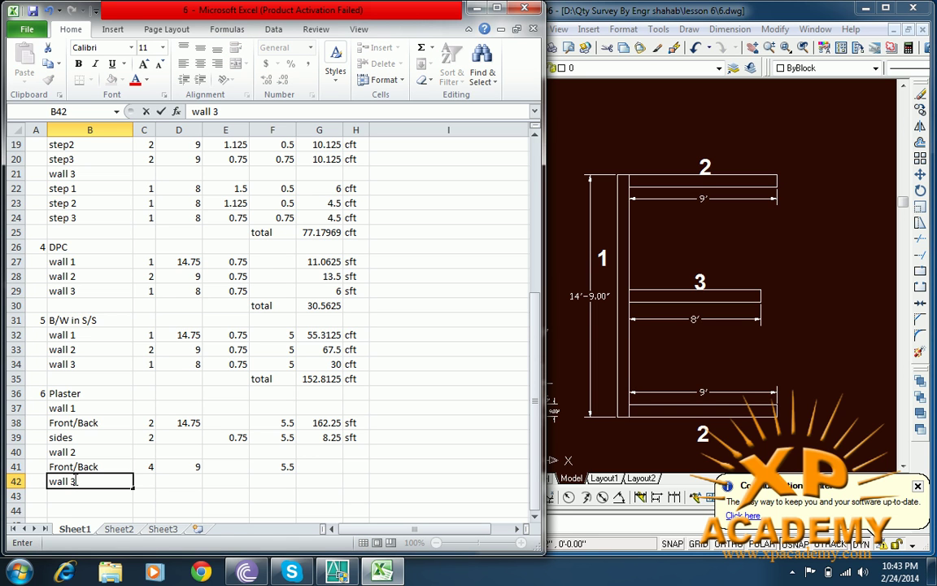
key("Return")
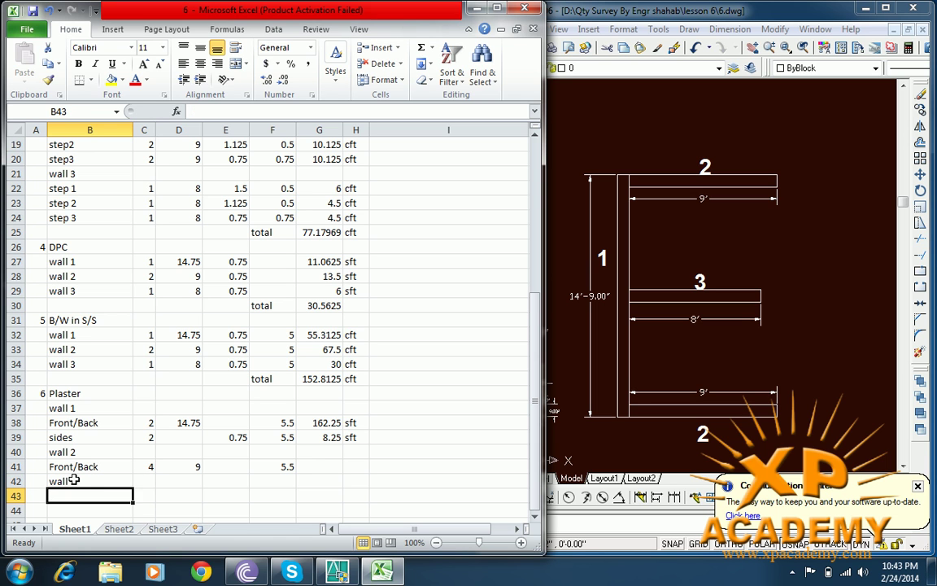
type("front/Back")
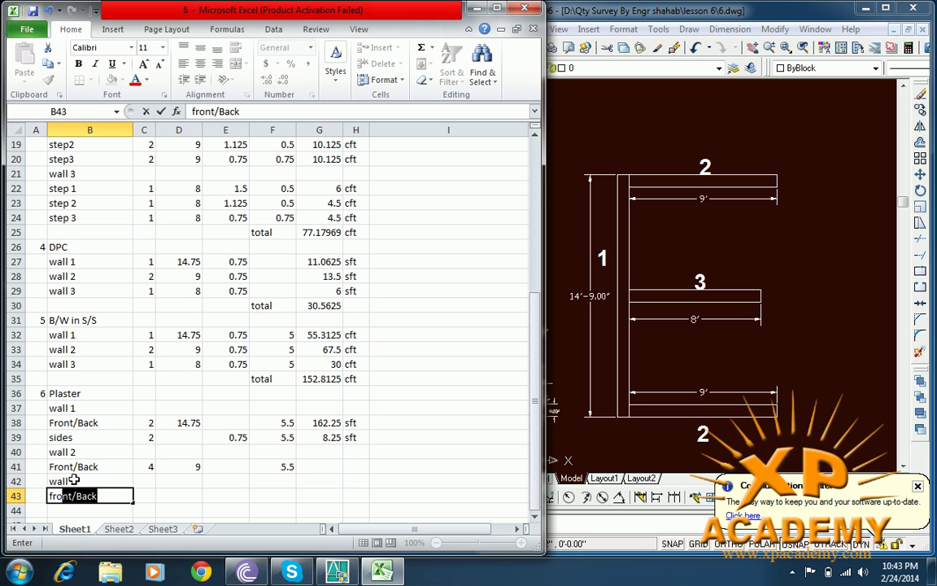
key("Tab")
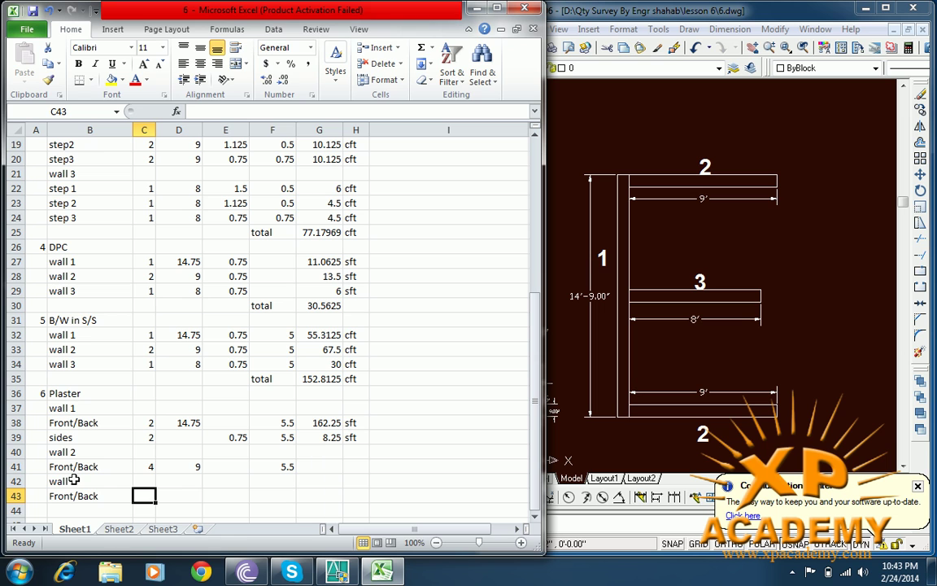
type("2")
key("Tab")
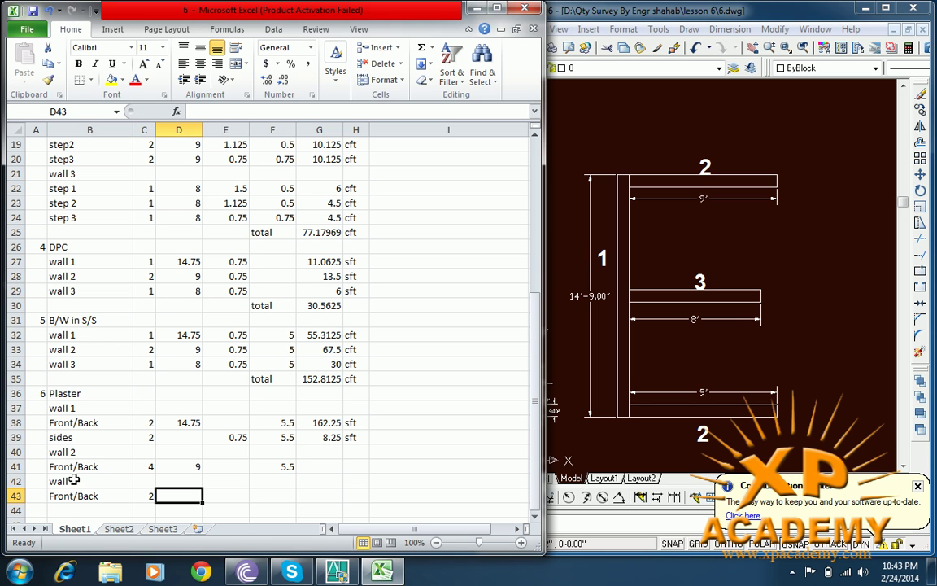
type("8")
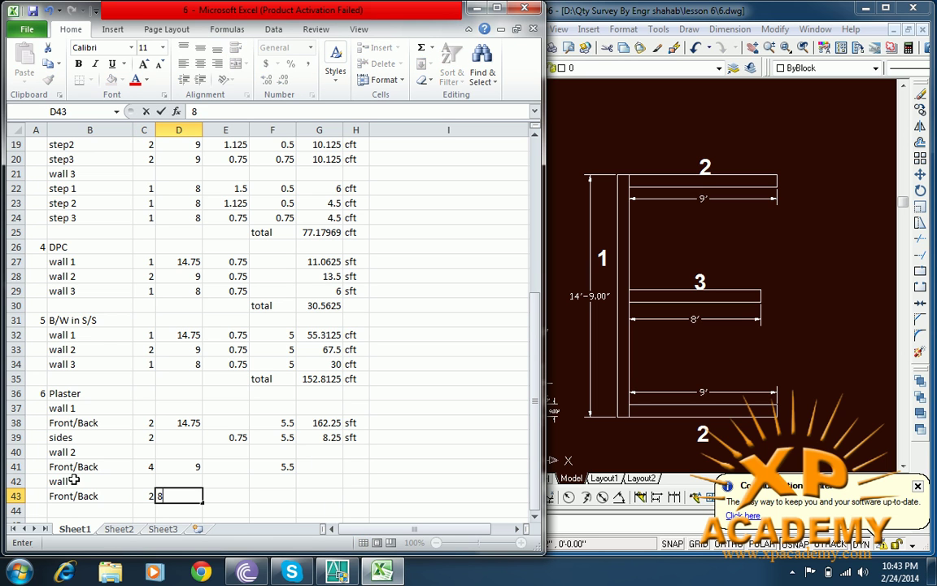
key("Tab")
key("Tab")
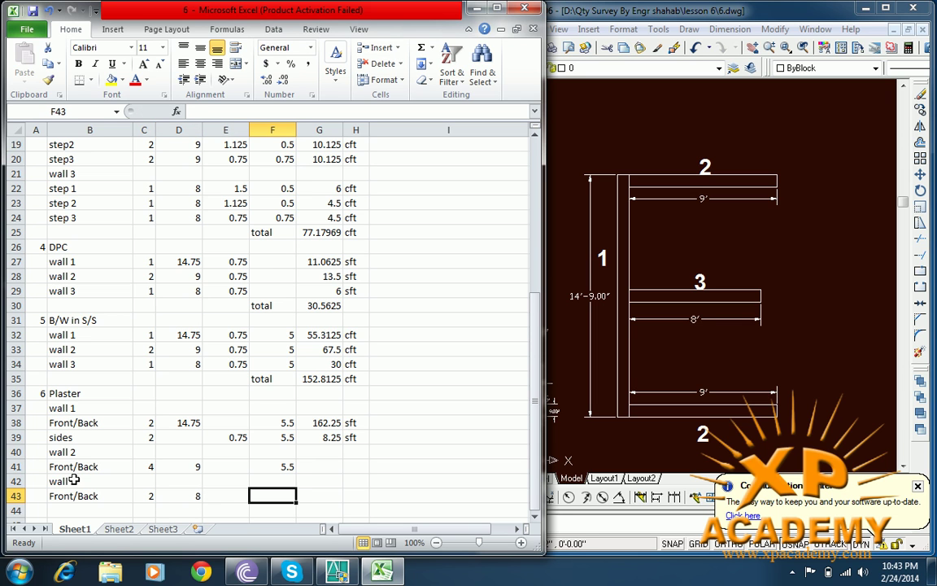
type("5.5")
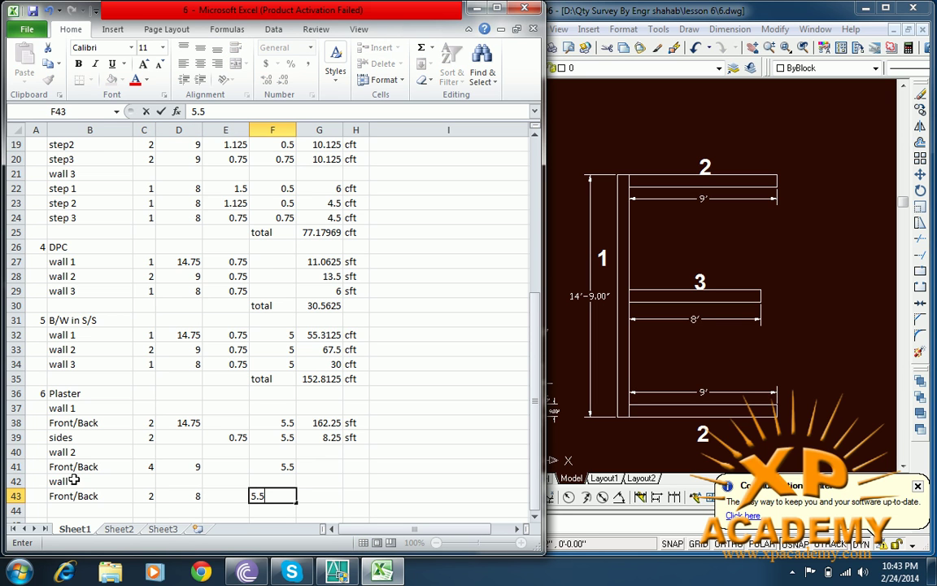
key("Tab")
Calculate G41 as =C41*D41*F41 (198) and fill it down to G43 (88)
left_click(335, 465)
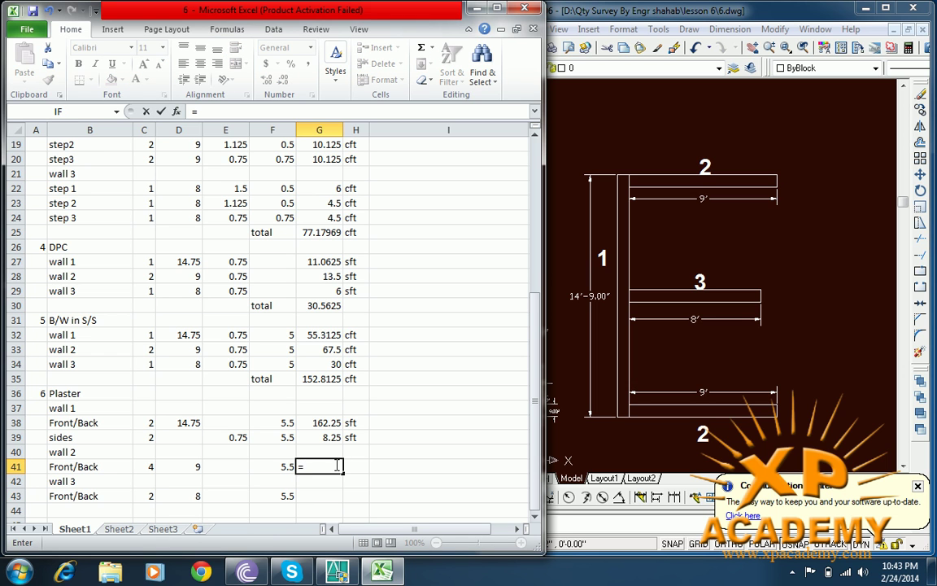
type("=")
left_click(151, 467)
type("*")
left_click(187, 468)
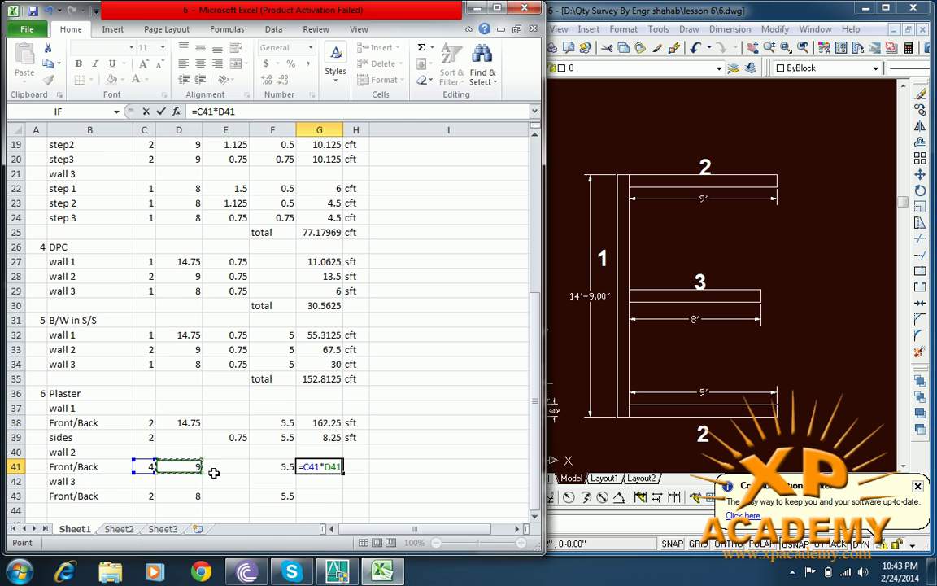
type("*")
left_click(265, 469)
key("Return")
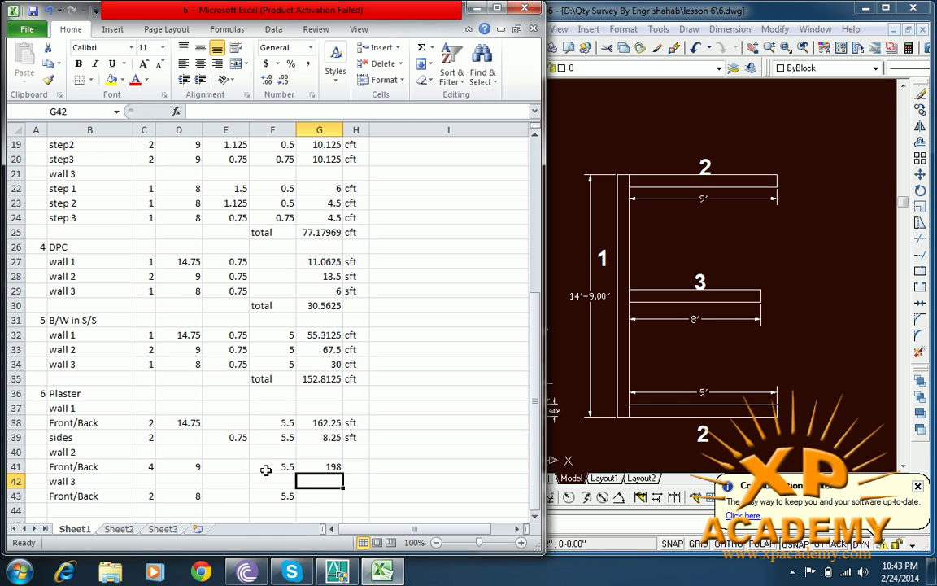
left_click(325, 469)
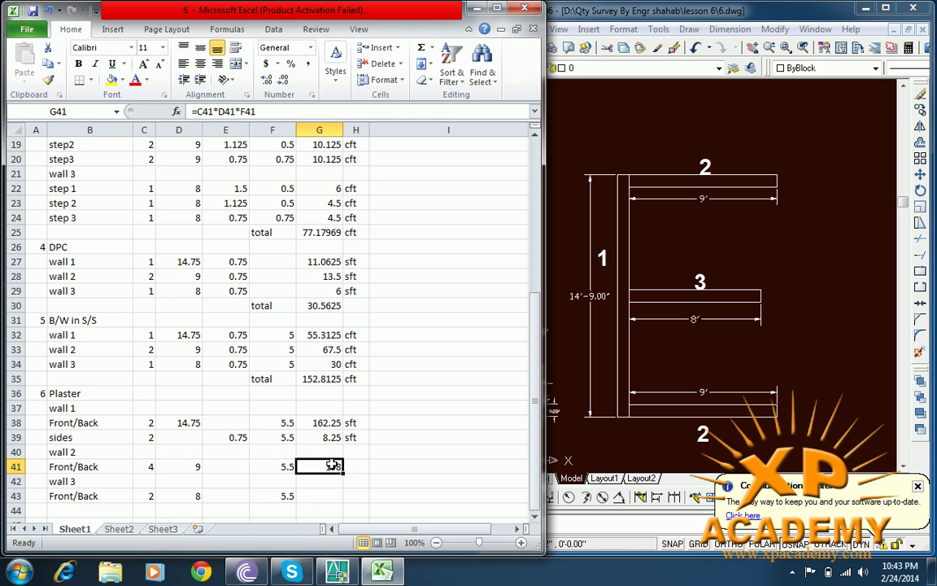
left_click_drag(341, 475, 334, 494)
left_click(335, 482)
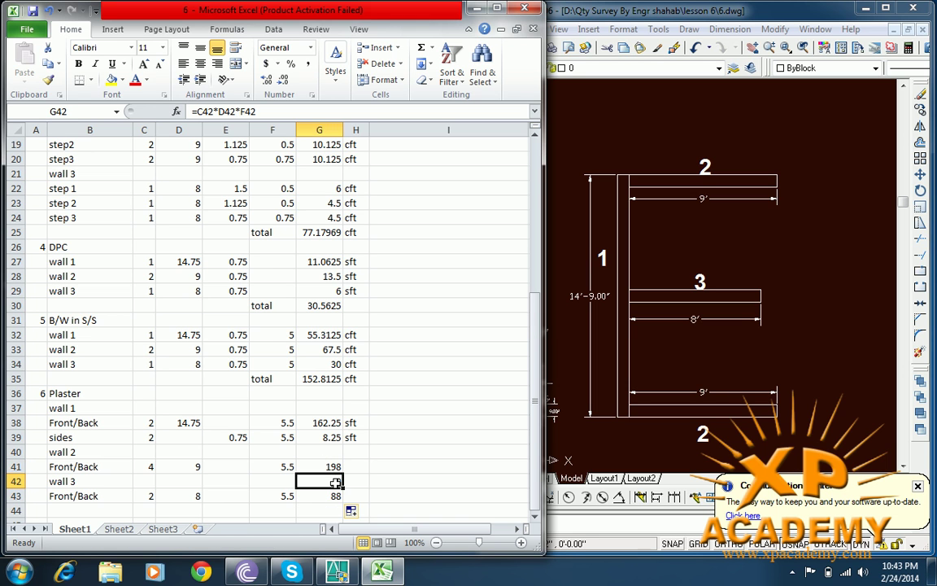
Mark the wall 2 and wall 3 areas in H41 and H43 as sft
left_click(349, 466)
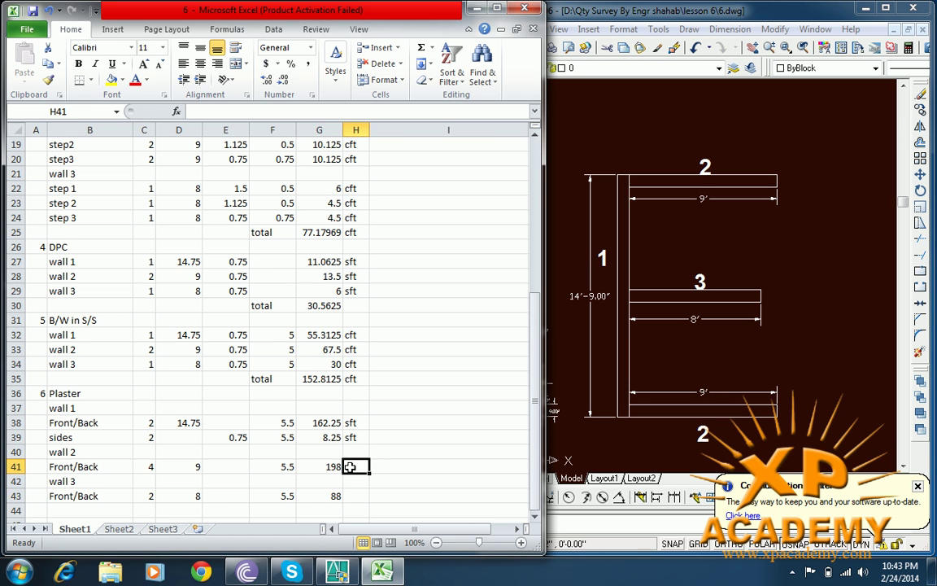
type("sft")
key("Escape")
key("Down")
key("Down")
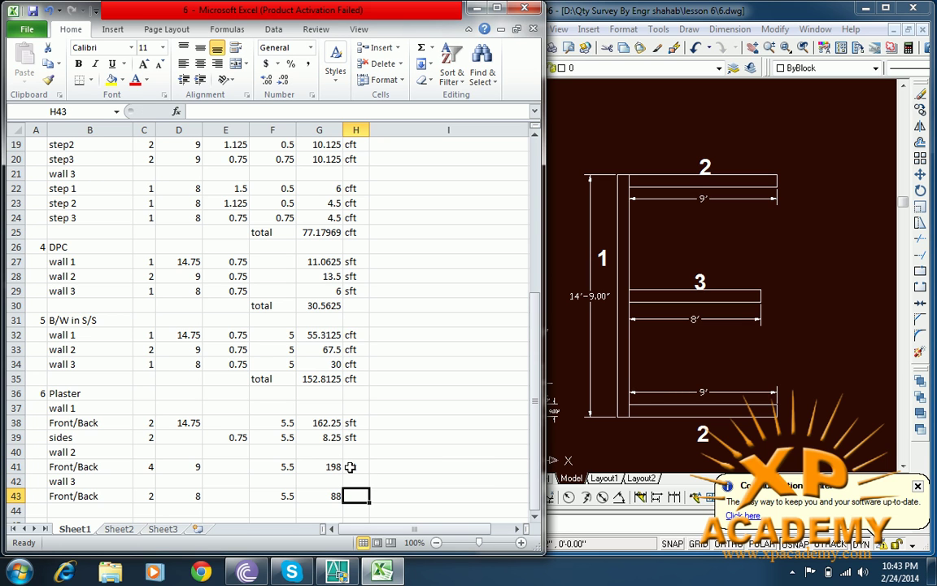
type("sft")
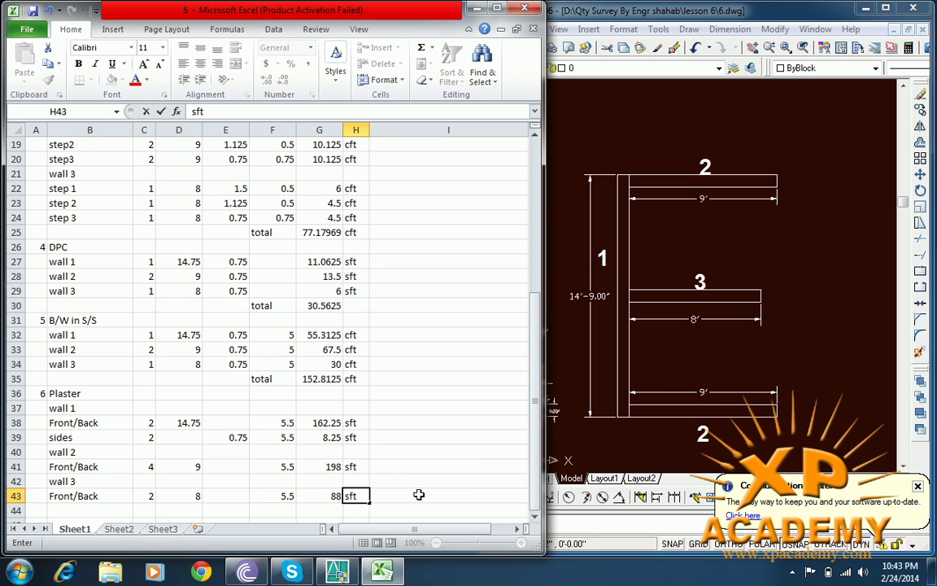
left_click(390, 481)
Add a 'total' label in F44 and sum =G38+G39+G41+G43 in G44
scroll(244, 407, "down", 1)
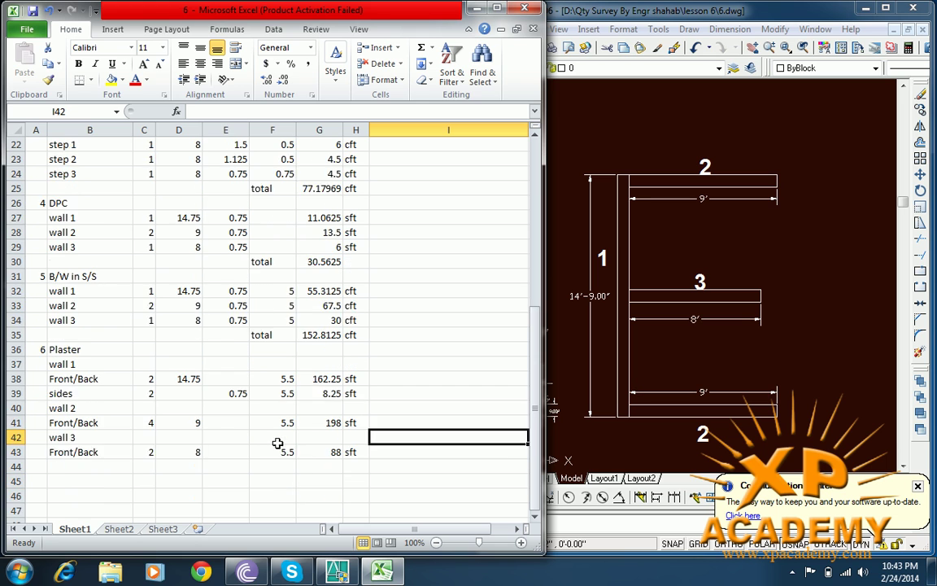
scroll(329, 456, "down", 1)
left_click(329, 422)
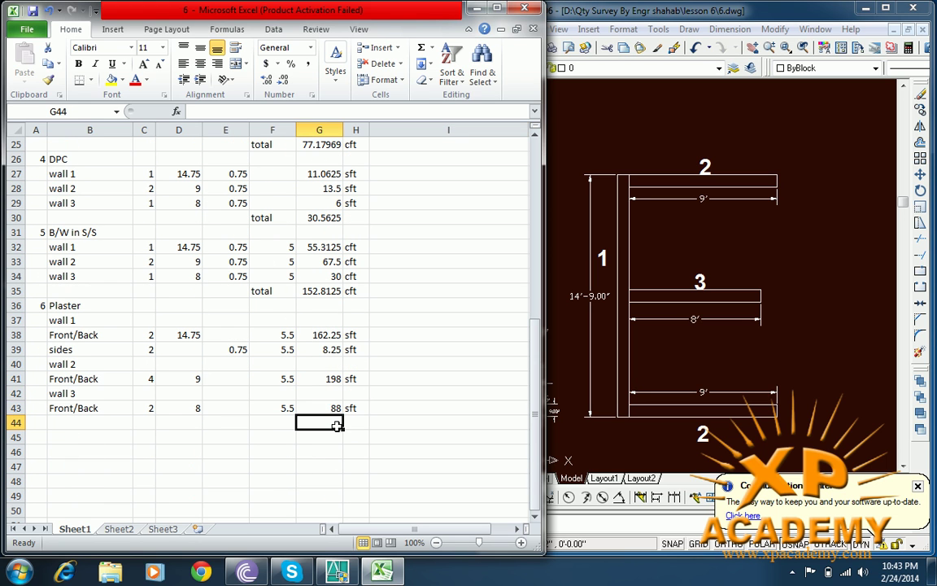
left_click(288, 426)
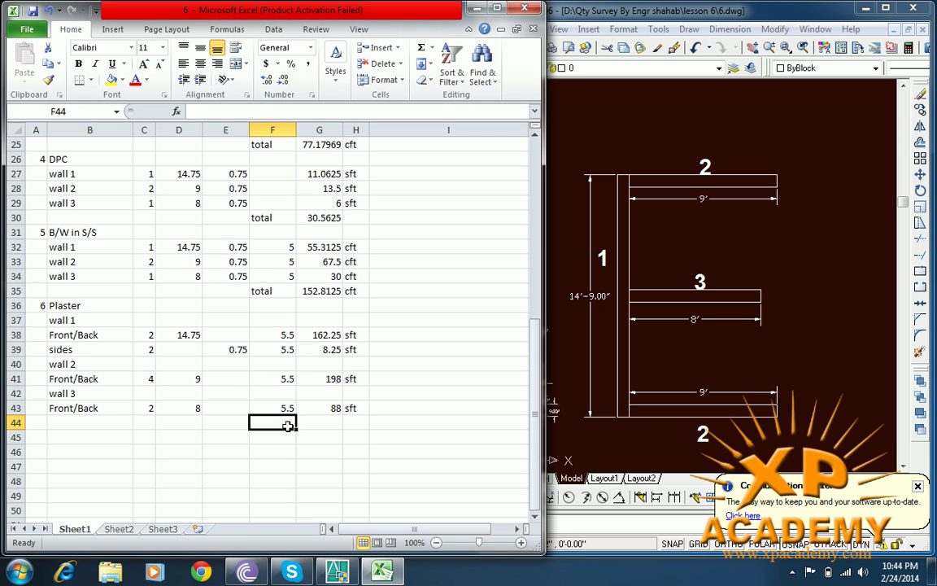
type("total")
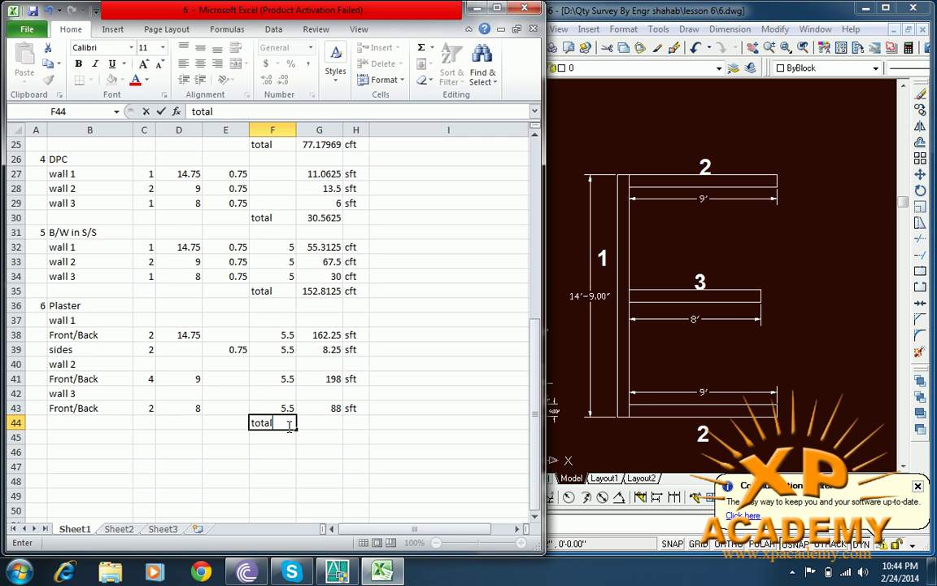
key("Tab")
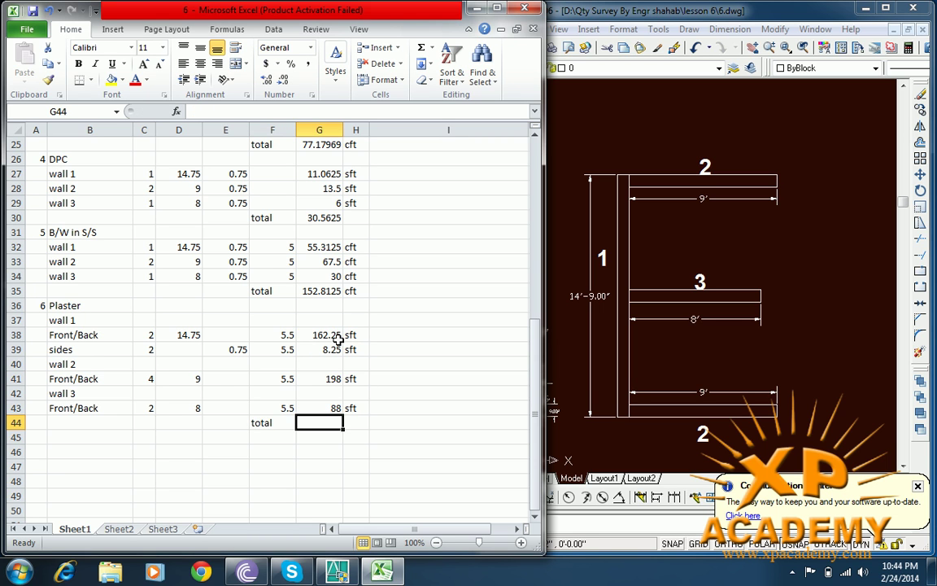
type("=")
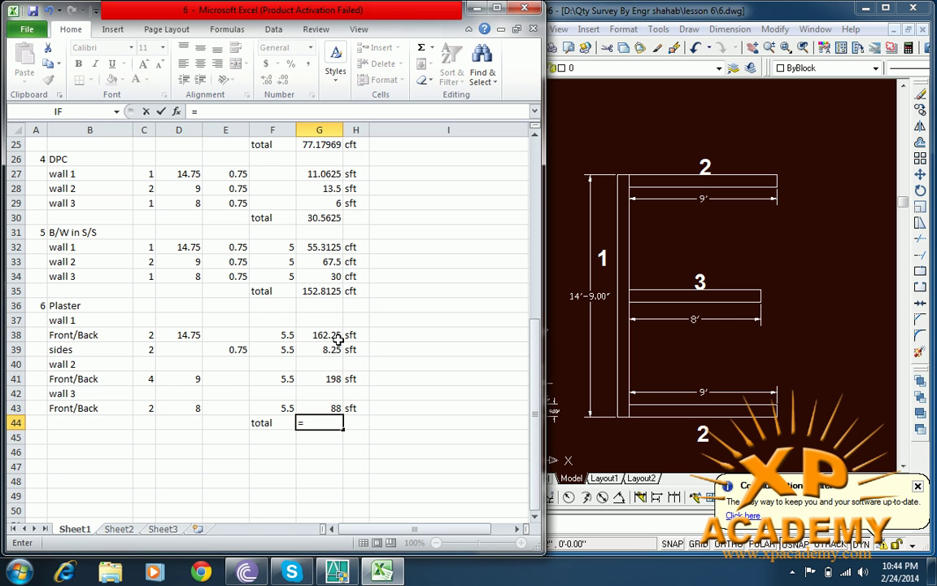
left_click(326, 336)
type("+")
left_click(329, 350)
type("+")
left_click(327, 376)
type("+")
left_click(329, 407)
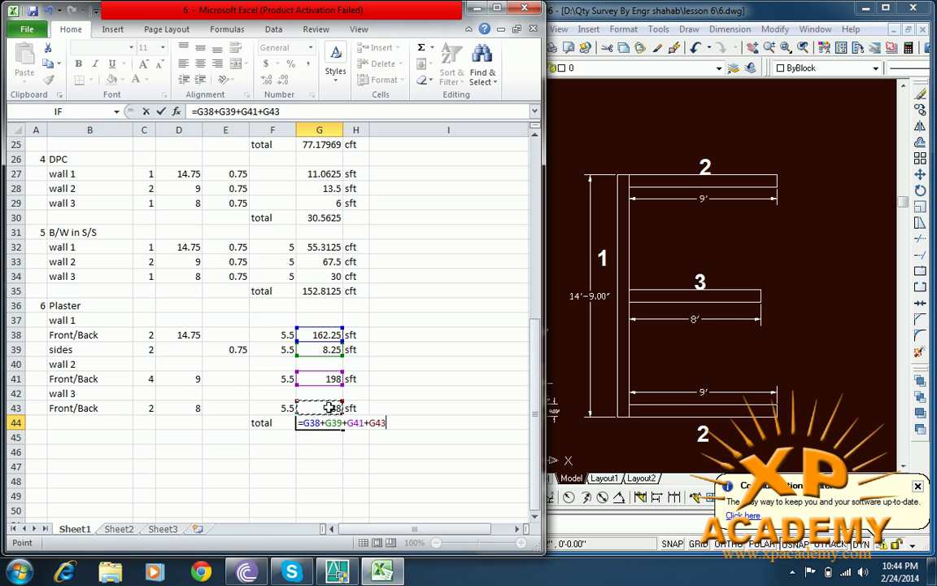
key("Return")
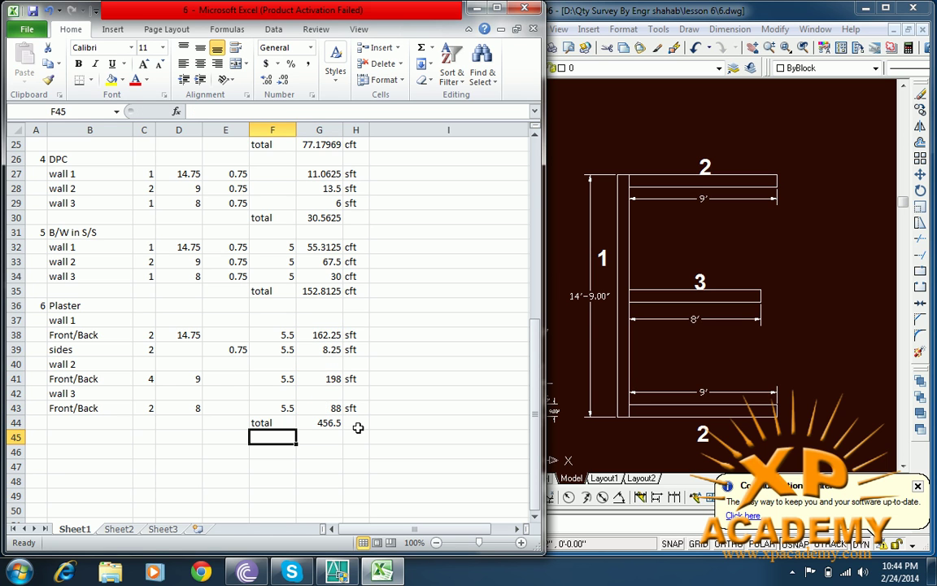
Mark the 456.5 total as sft and verify its summing formula
left_click(356, 424)
type("sft")
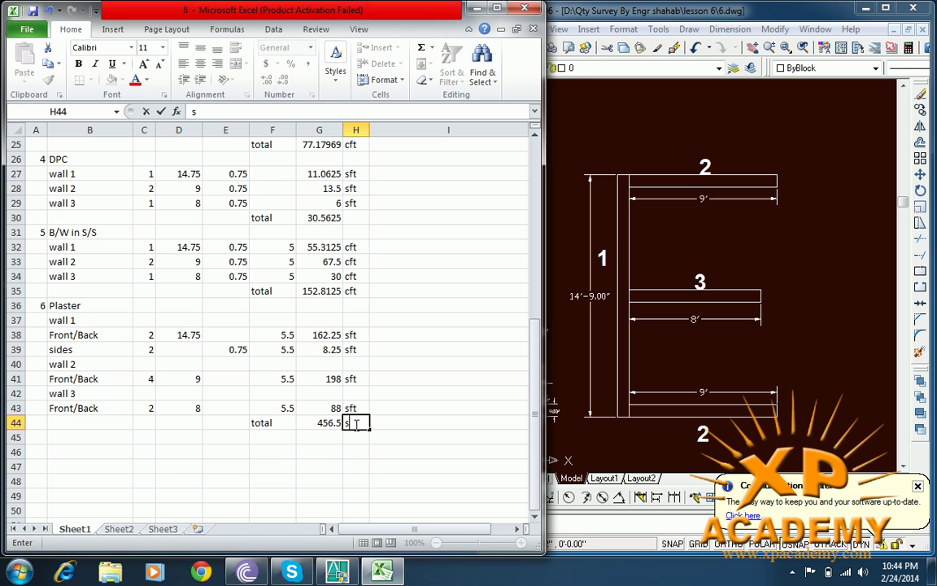
left_click(381, 424)
scroll(322, 431, "down", 2)
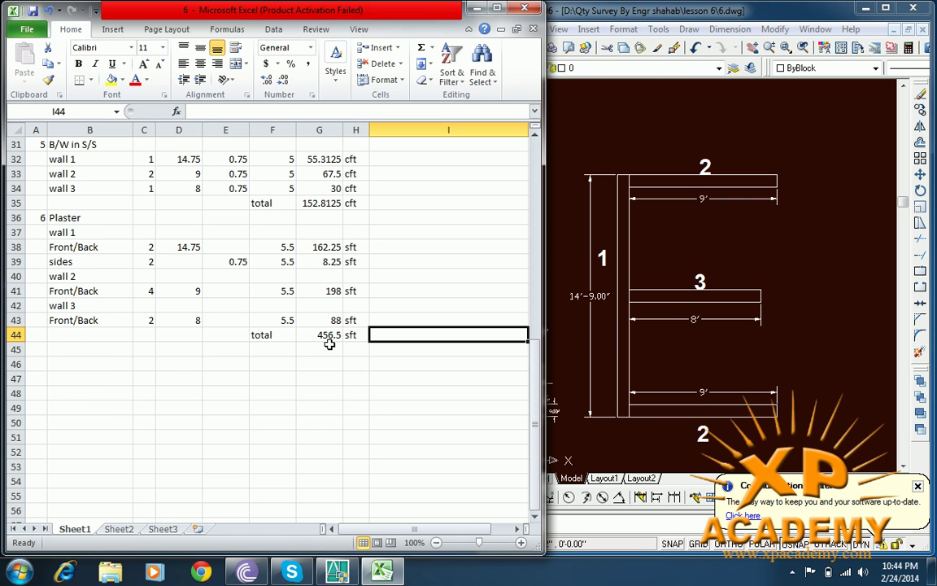
scroll(329, 281, "down", 1)
left_click(338, 291)
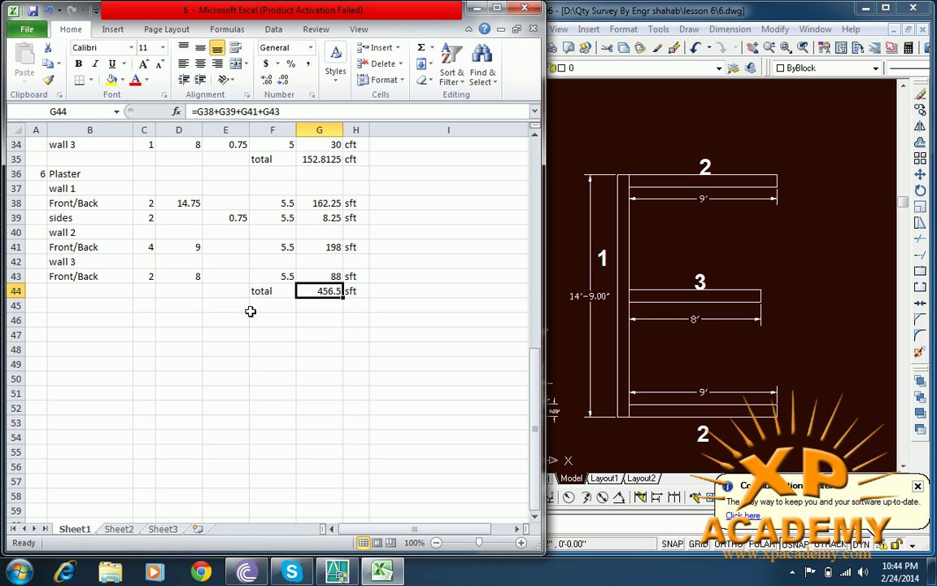
left_click(39, 307)
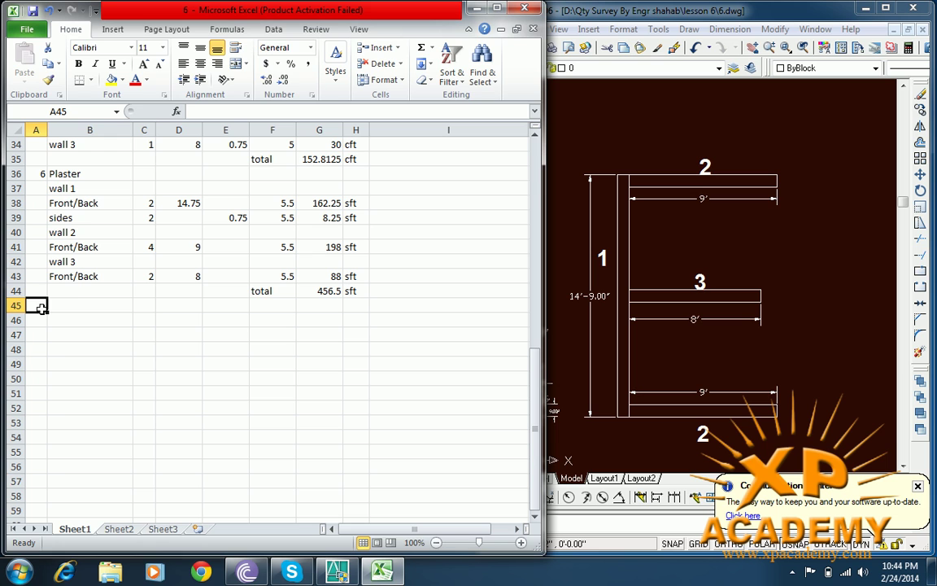
Enter item number 7 with the description 'white wash' in row 45
type("7")
key("Tab")
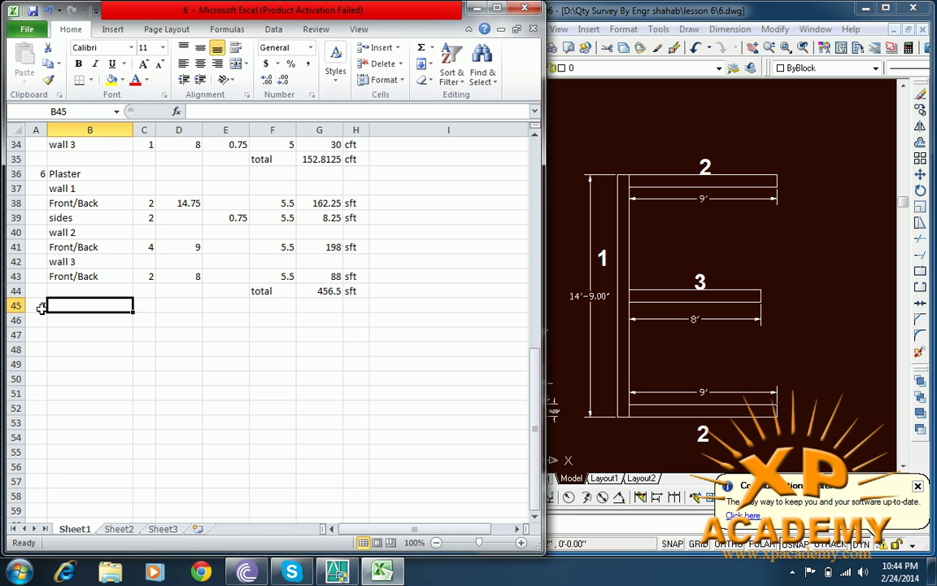
type("white")
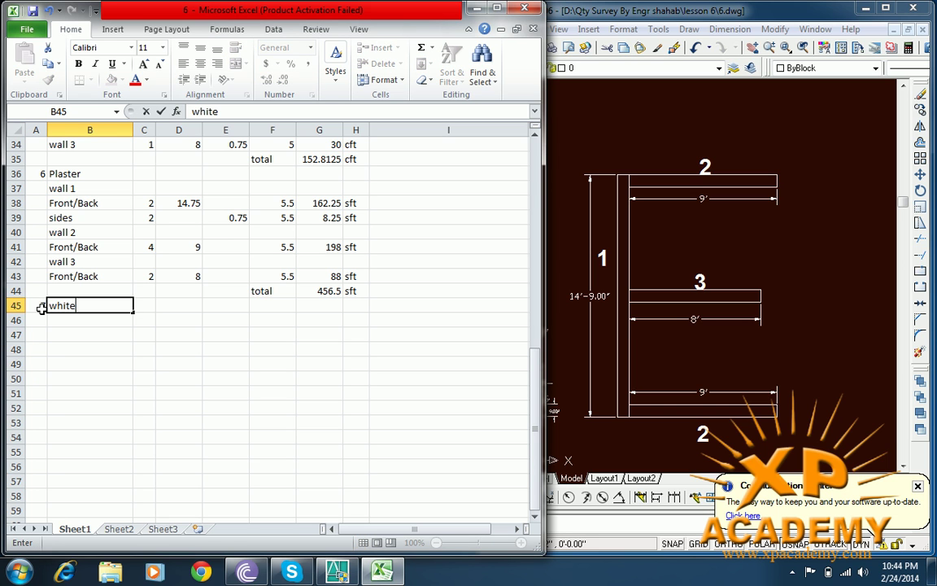
type(" wash")
key("Tab")
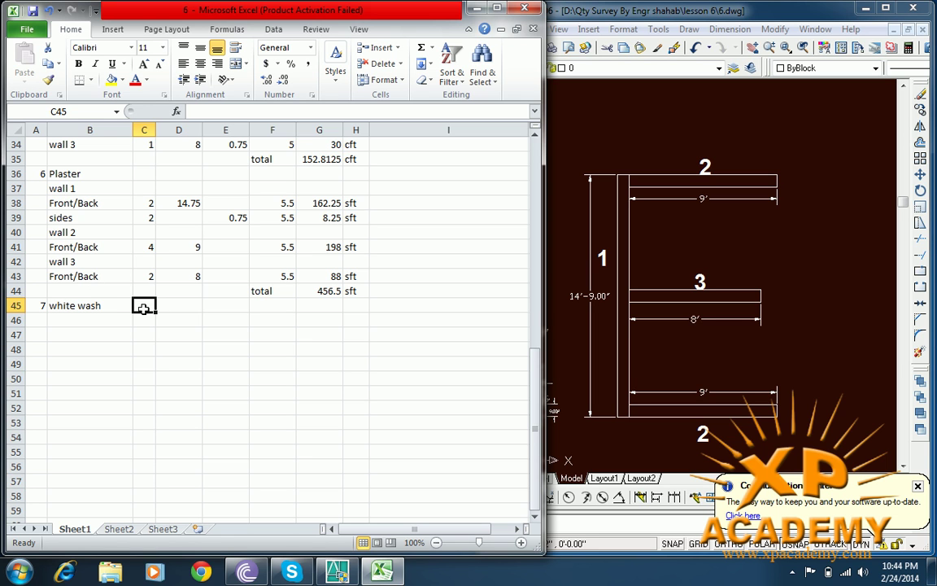
Add the reference note 'As per item No 6' in D45
left_click(170, 307)
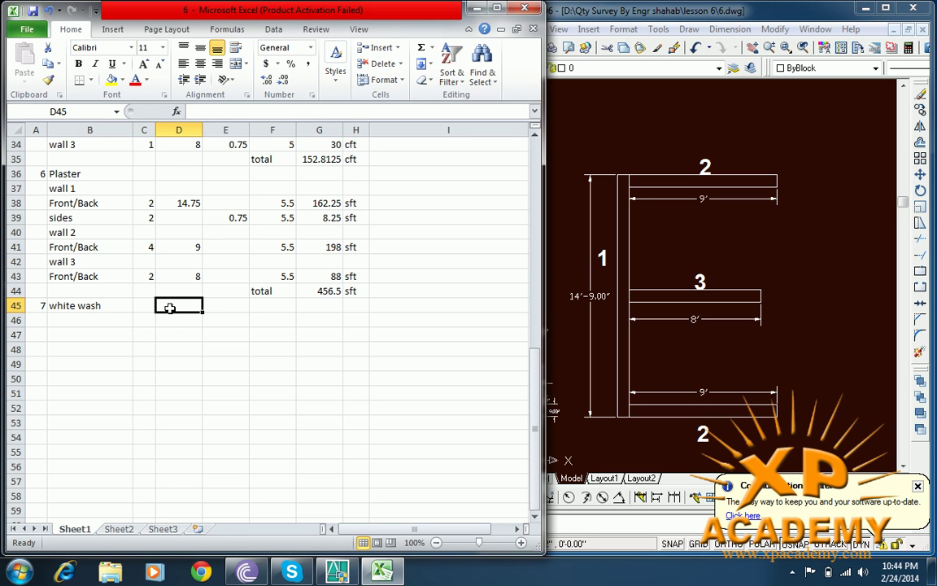
type("as")
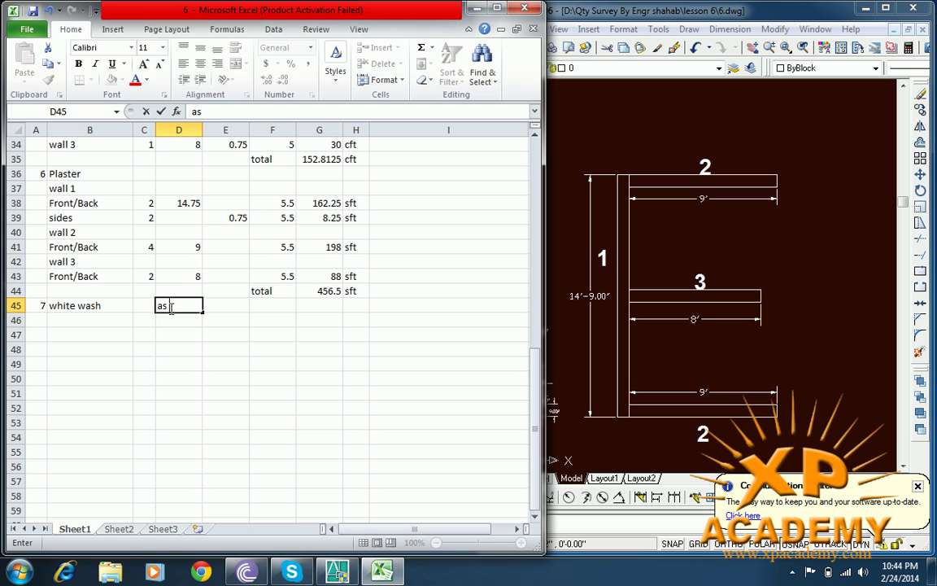
key("BackSpace")
key("BackSpace")
type("As")
type(" per item")
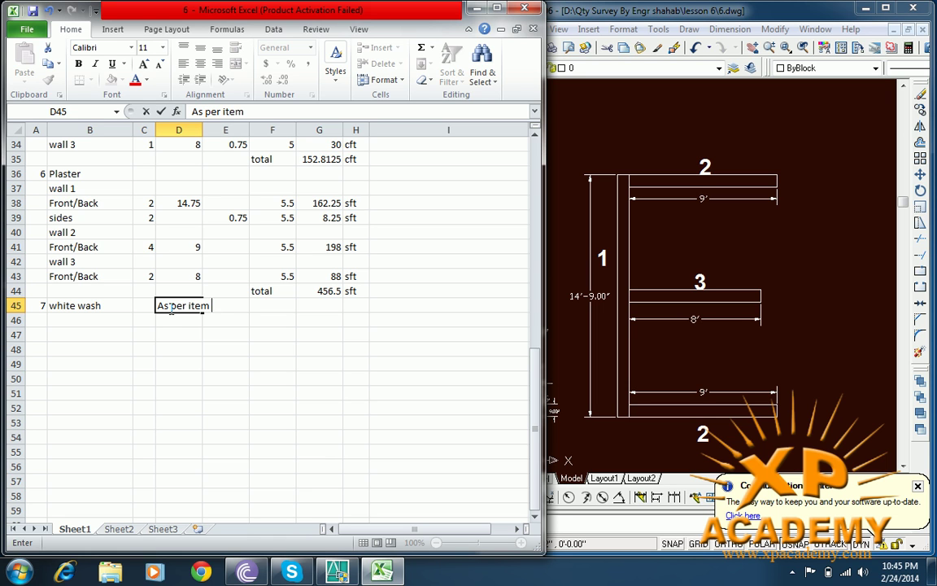
key("Tab")
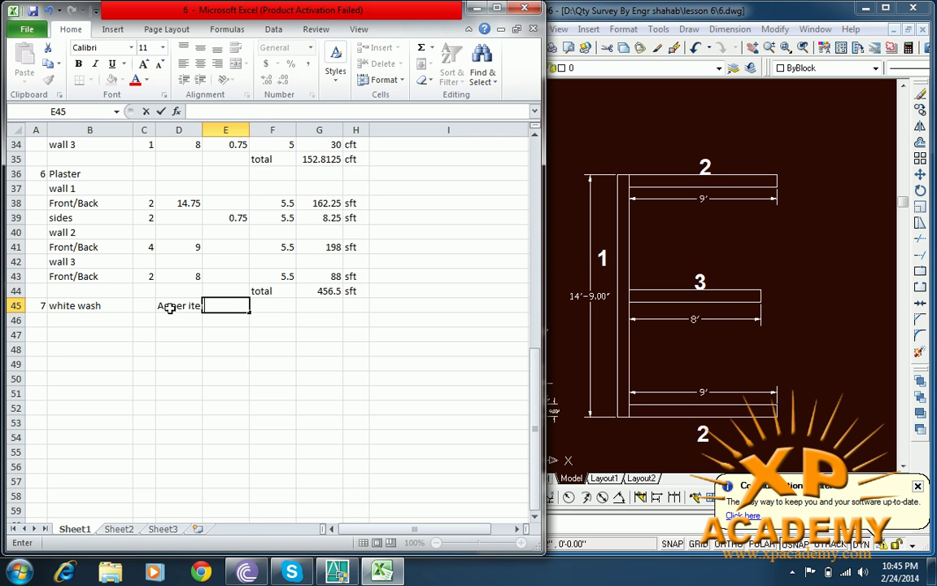
key("BackSpace")
key("Tab")
left_click(169, 307)
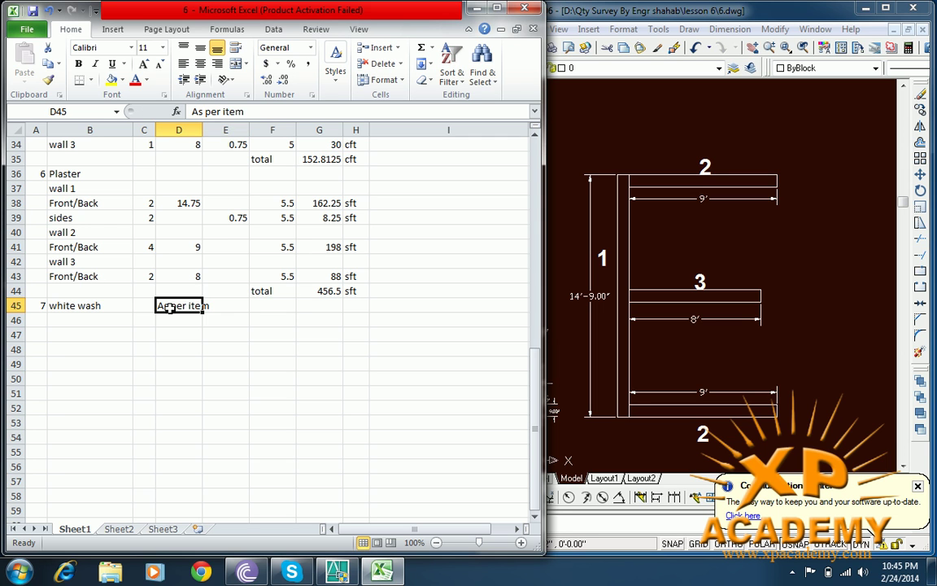
key("BackSpace")
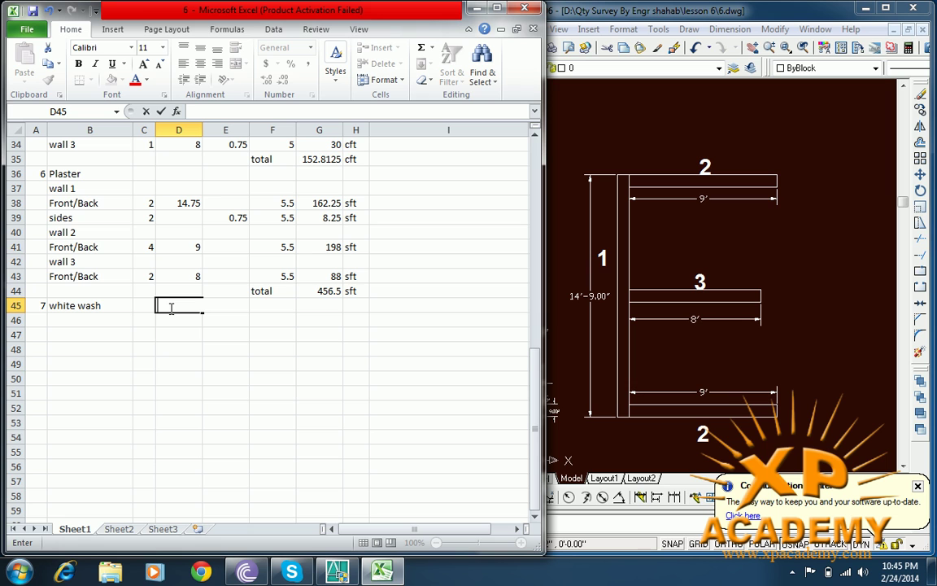
type("As per item")
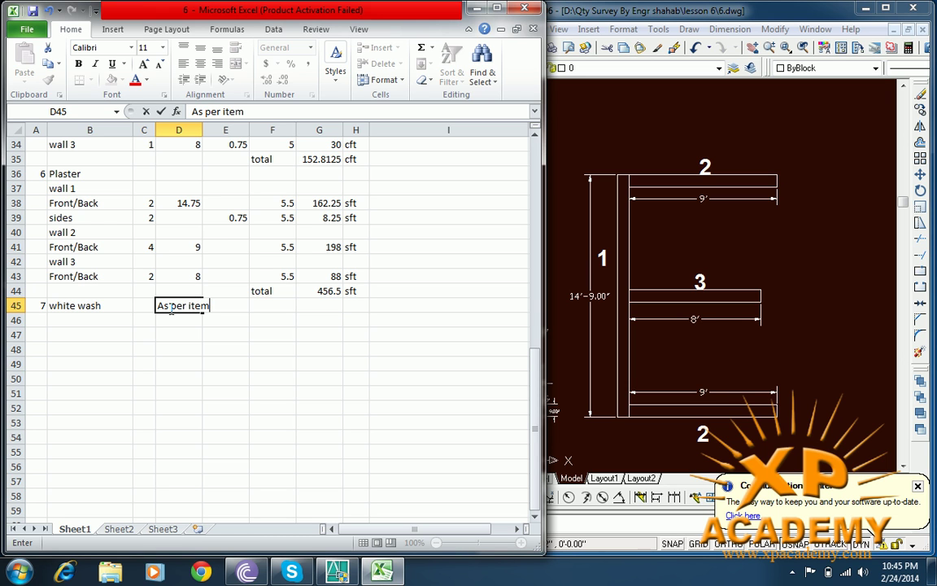
type(" No")
type(" 6")
left_click(205, 305)
Give the white wash item a quantity of 456.5 sft
left_click(274, 301)
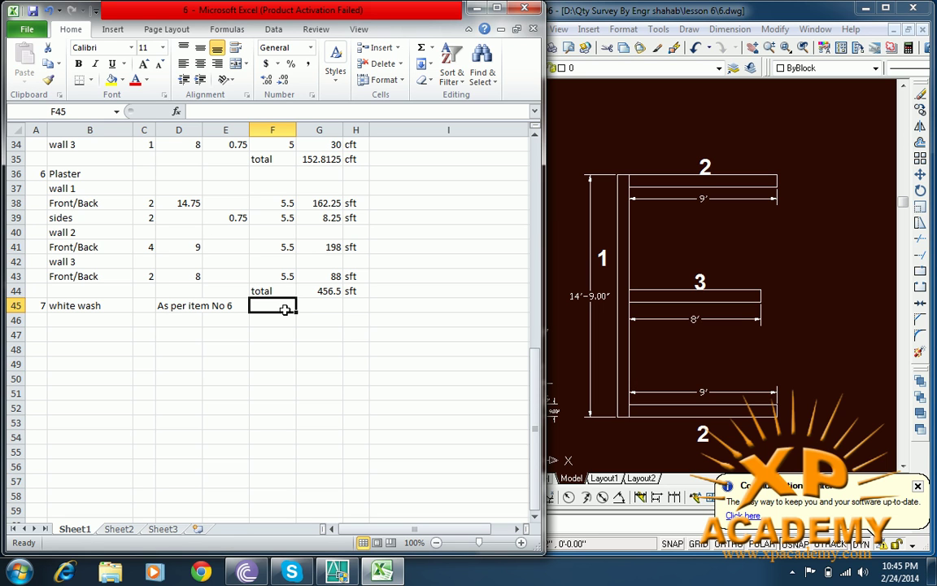
left_click(315, 307)
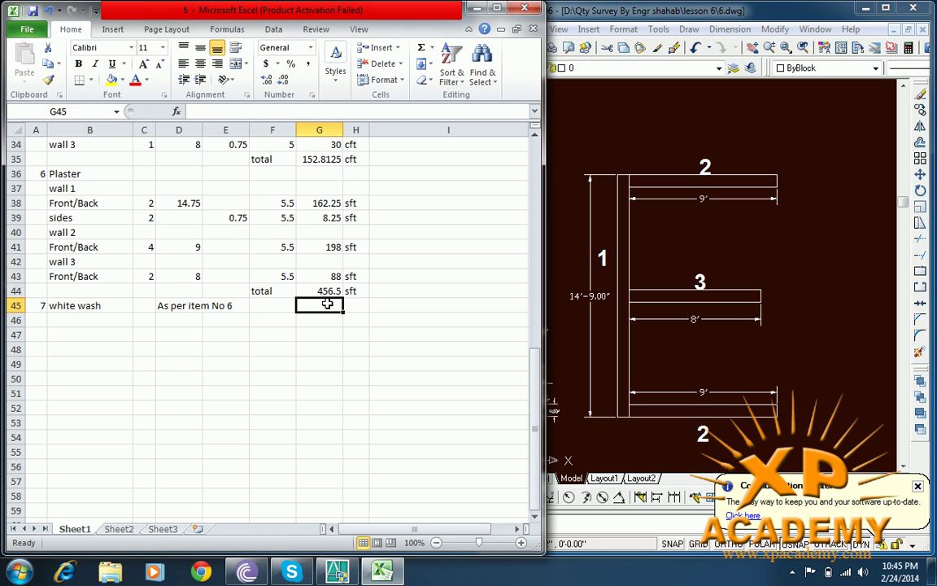
type("456.5")
key("Tab")
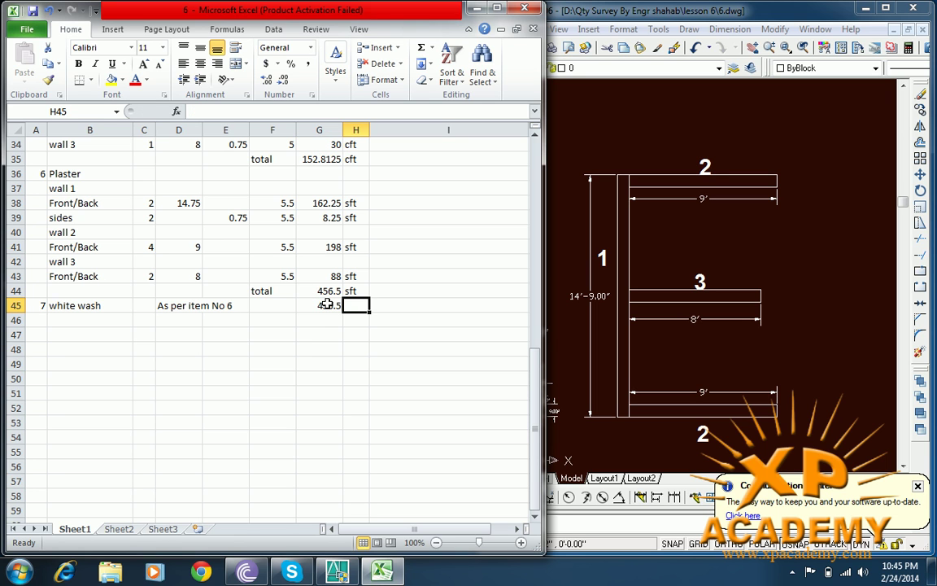
type("sft")
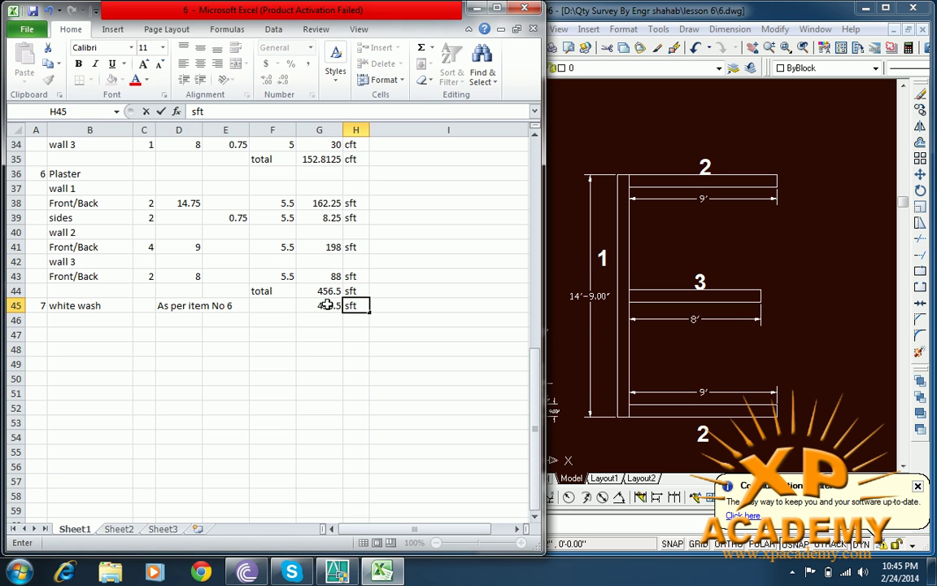
left_click(357, 336)
scroll(349, 340, "up", 2)
scroll(336, 366, "up", 1)
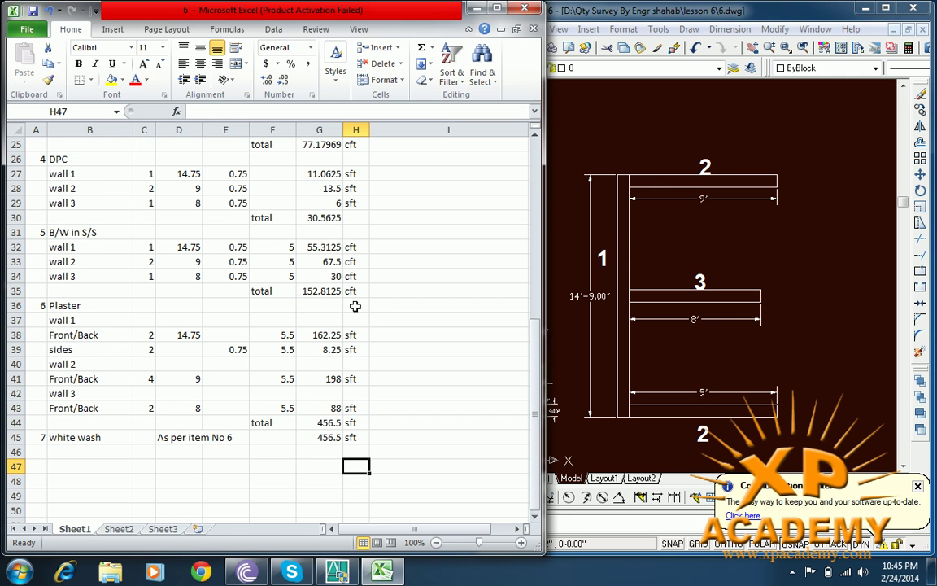
left_click(275, 312)
scroll(275, 312, "up", 1)
scroll(274, 314, "up", 4)
scroll(277, 309, "up", 3)
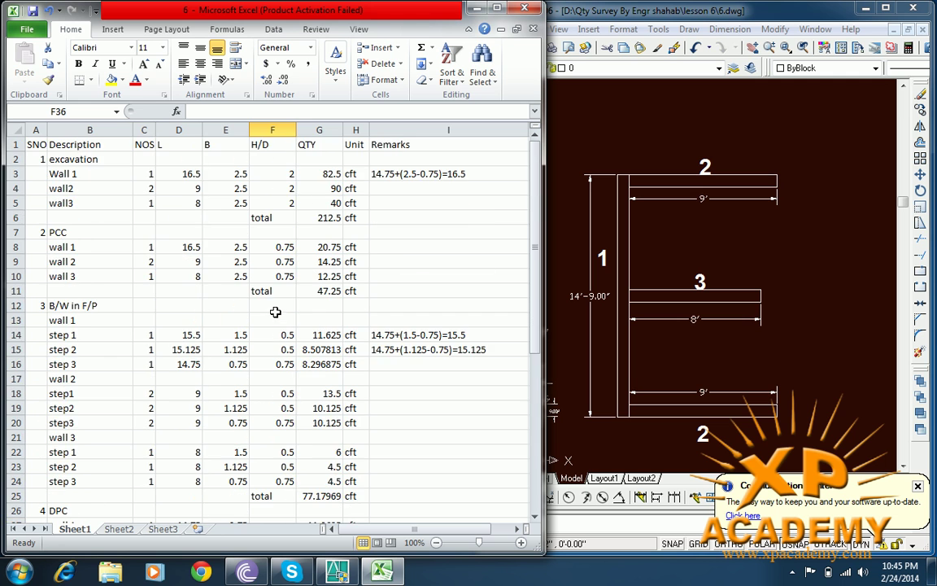
scroll(284, 279, "down", 1)
scroll(283, 287, "down", 5)
scroll(285, 289, "down", 4)
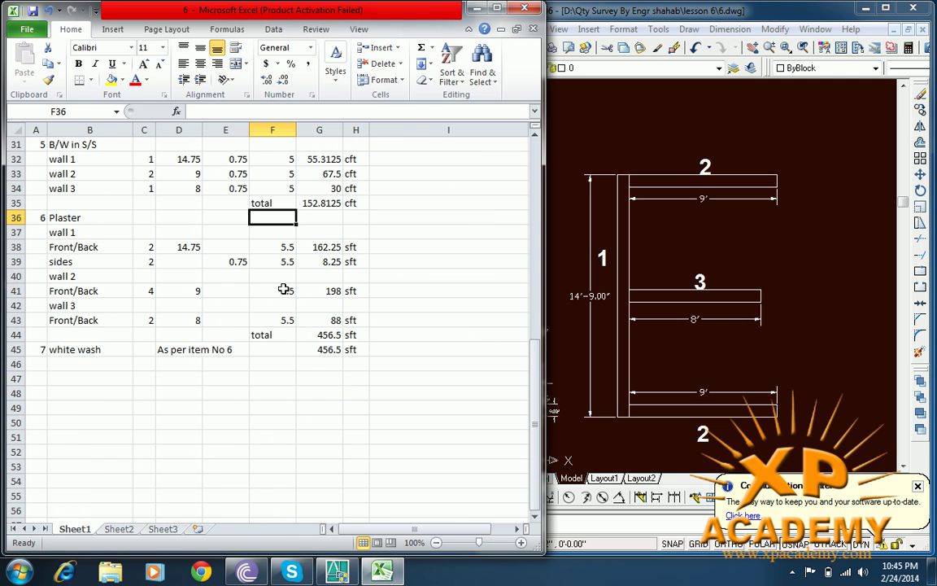
scroll(284, 289, "up", 1)
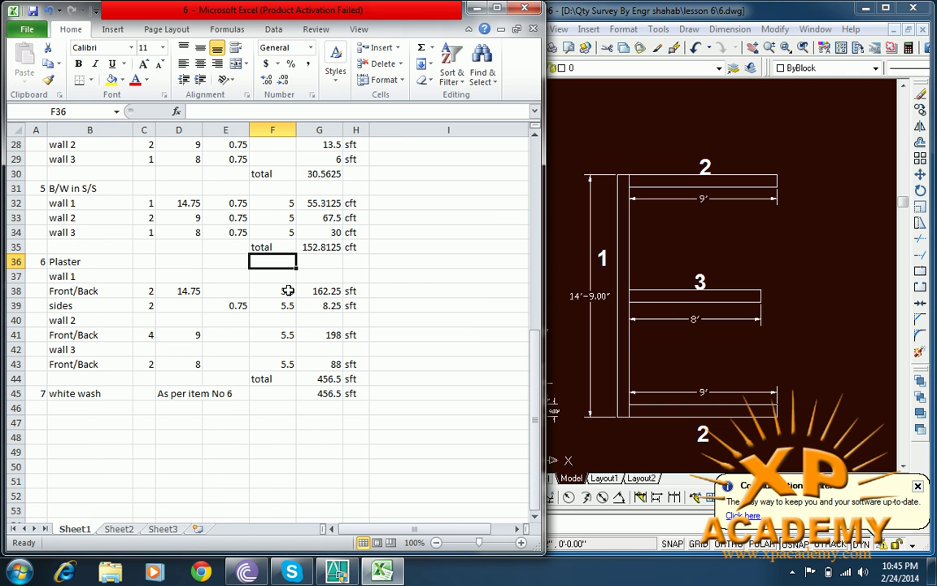
scroll(262, 342, "up", 2)
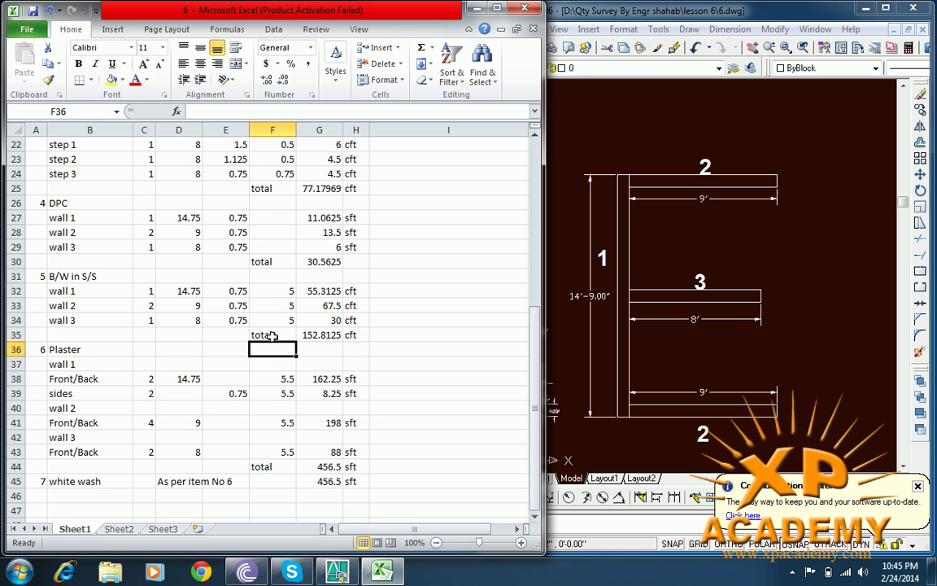